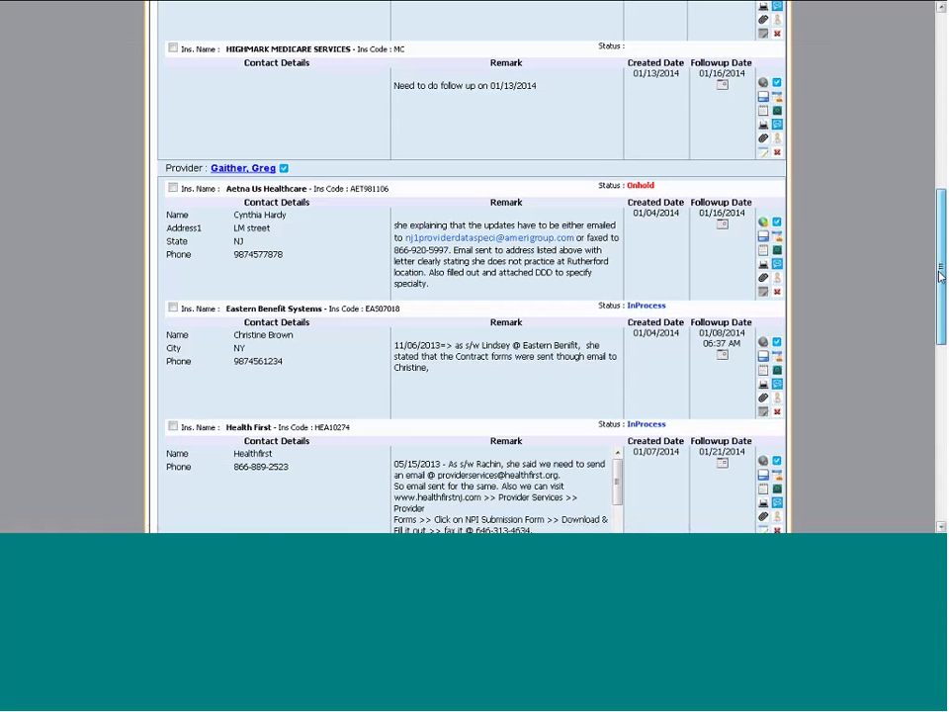
# Scroll back up to the Filter section at the top of the Credentialing list
pyautogui.moveTo(939, 271); pyautogui.dragTo(940, 121)
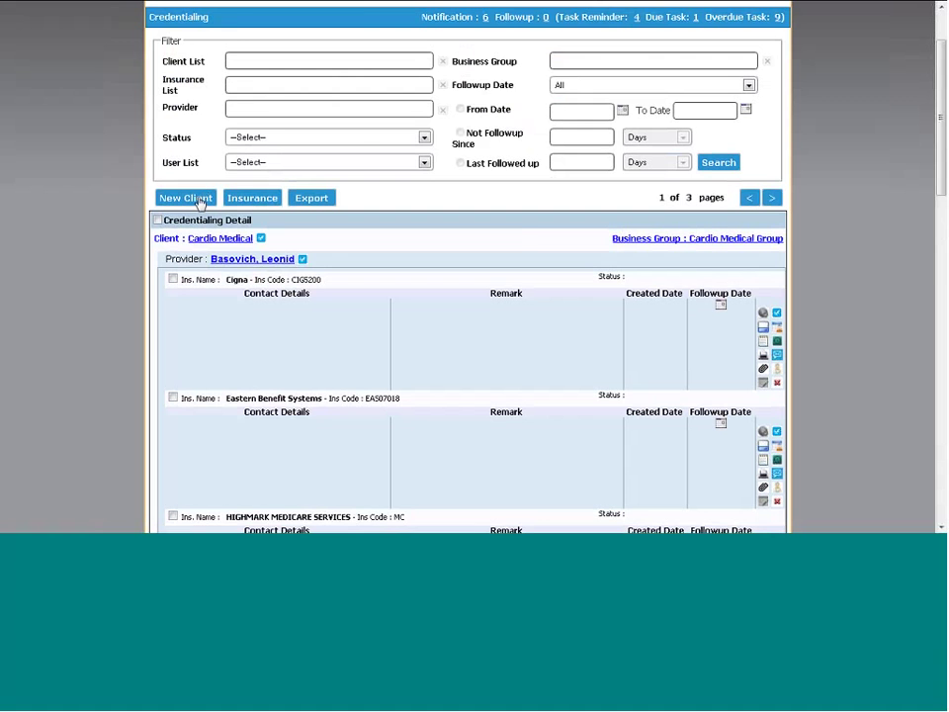
# Start a new client, enter the medical group's name with corrected capitalization, and set Client Type to Group
pyautogui.click(201, 203)
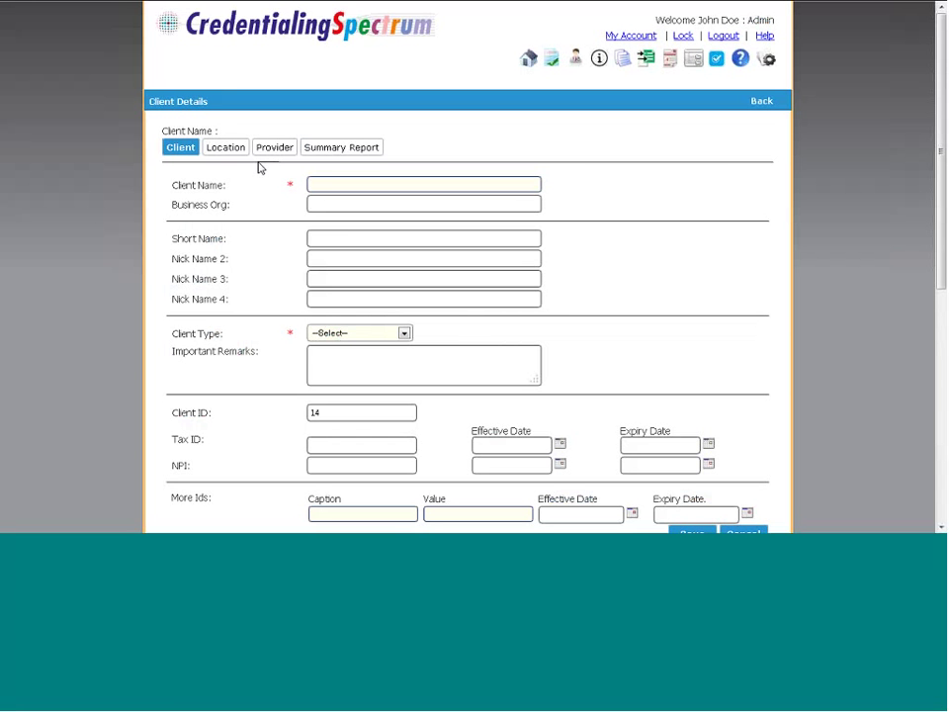
pyautogui.click(338, 184)
pyautogui.write('JOhn Smith Medical Grou')
pyautogui.click(322, 184)
pyautogui.press('BackSpace')
pyautogui.write('o')
pyautogui.click(400, 334)
pyautogui.click(390, 357)
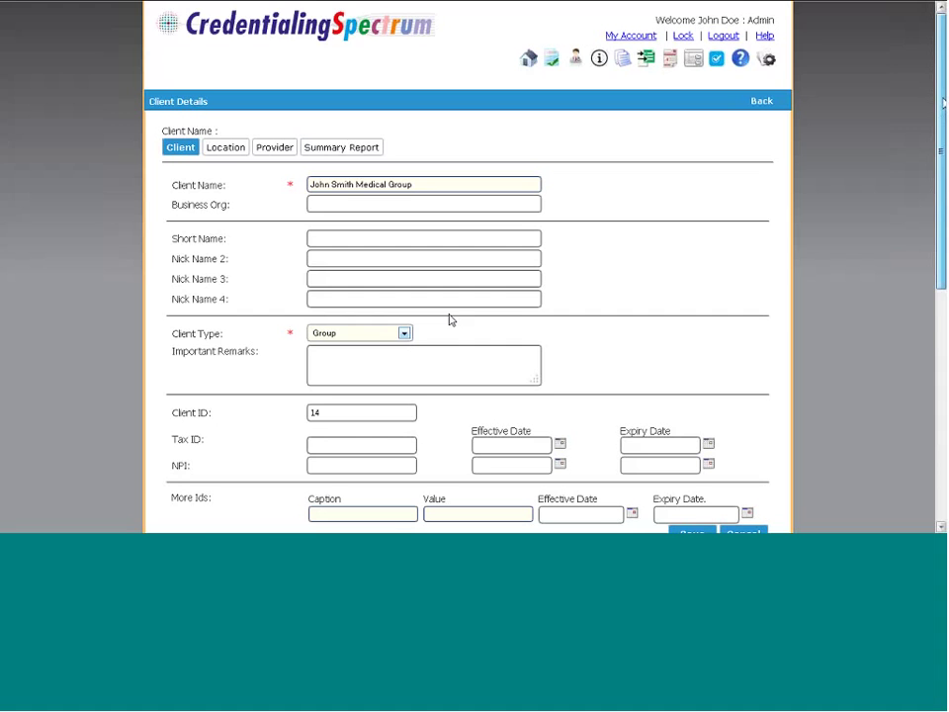
pyautogui.moveTo(942, 123); pyautogui.dragTo(936, 173)
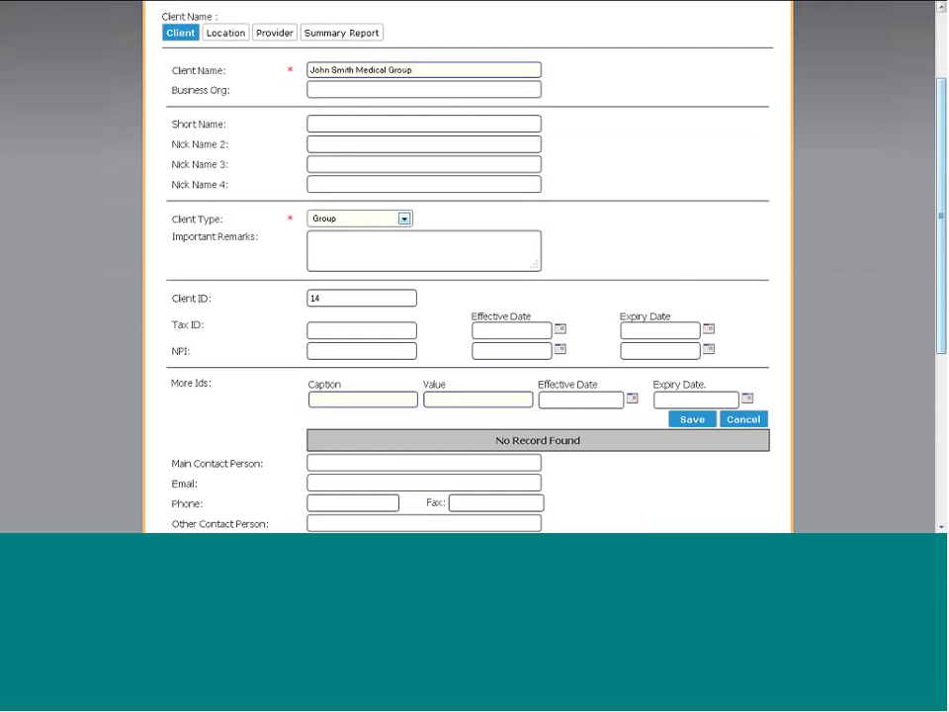
pyautogui.moveTo(943, 188); pyautogui.dragTo(942, 224)
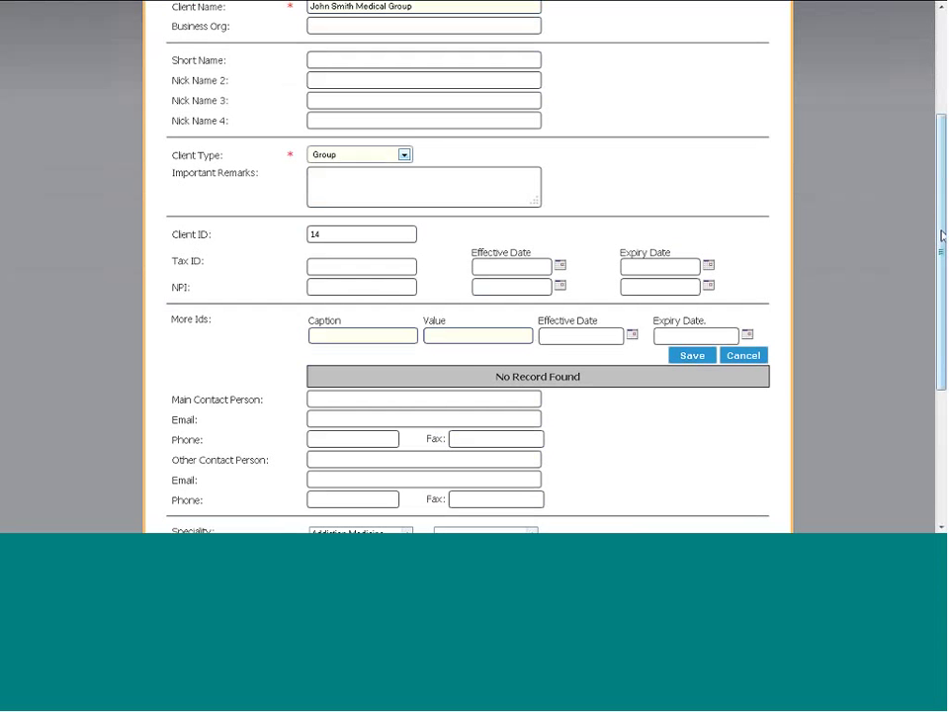
# Enter the main contact person, add the Addiction Medicine speciality, set status Active, and save the client
pyautogui.moveTo(942, 222); pyautogui.dragTo(942, 287)
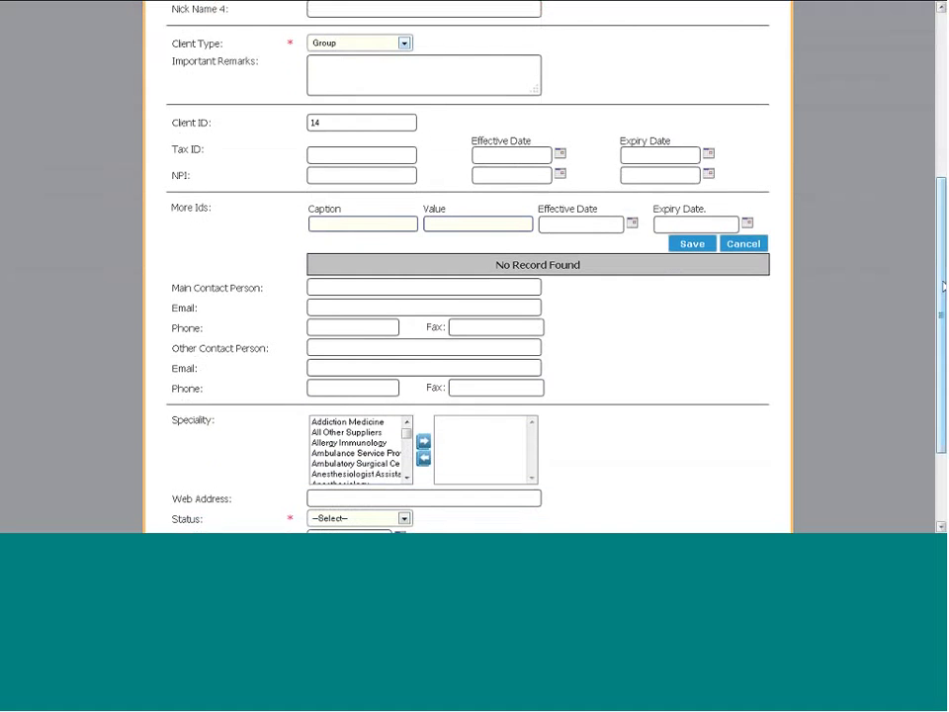
pyautogui.click(405, 286)
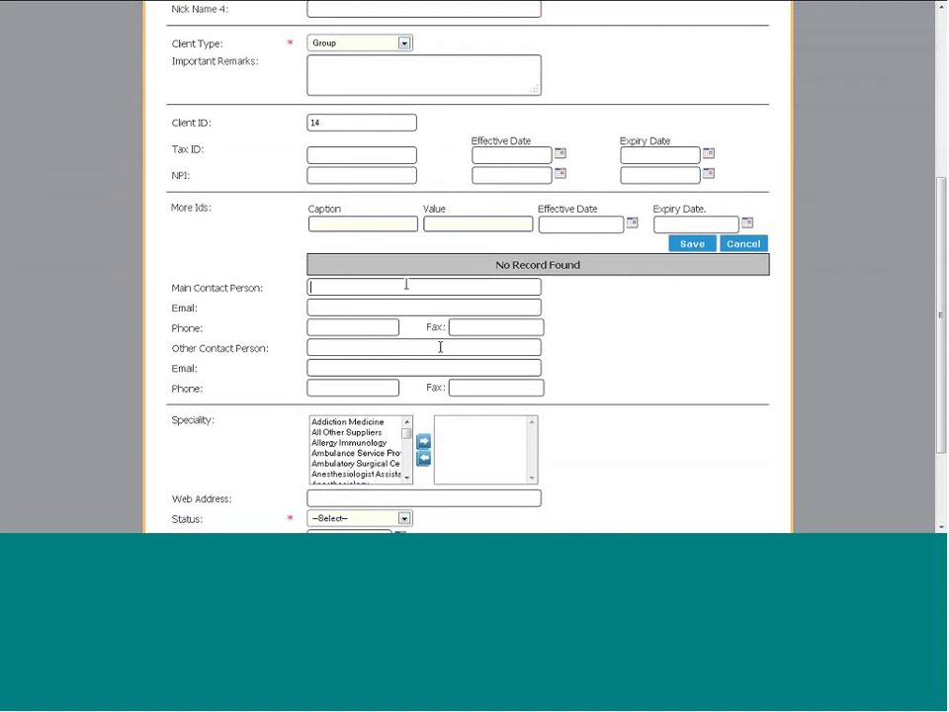
pyautogui.write('John Smith')
pyautogui.click(353, 422)
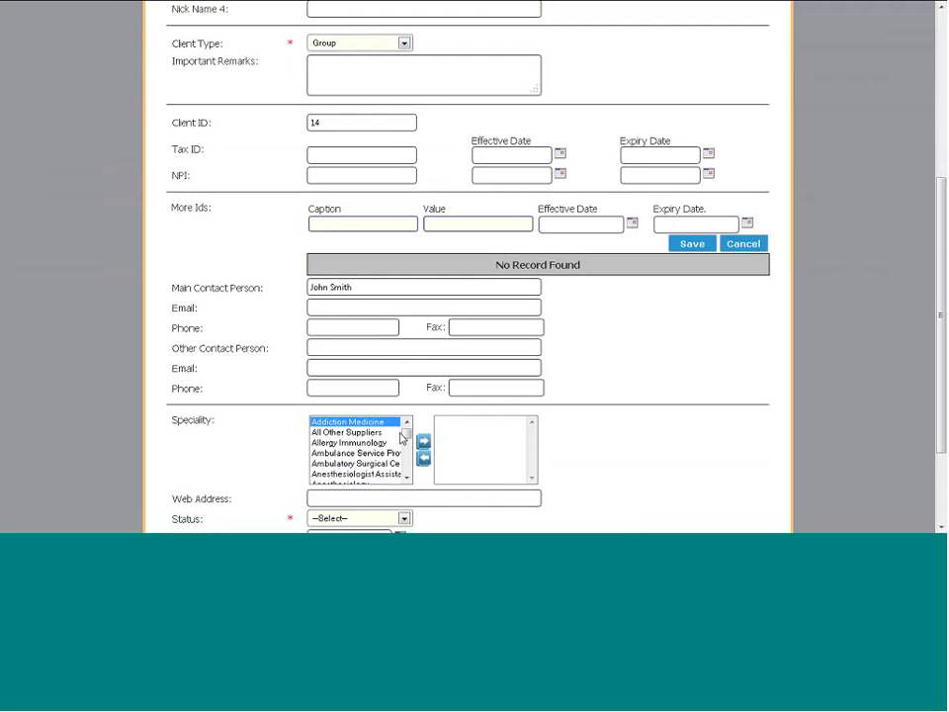
pyautogui.click(423, 444)
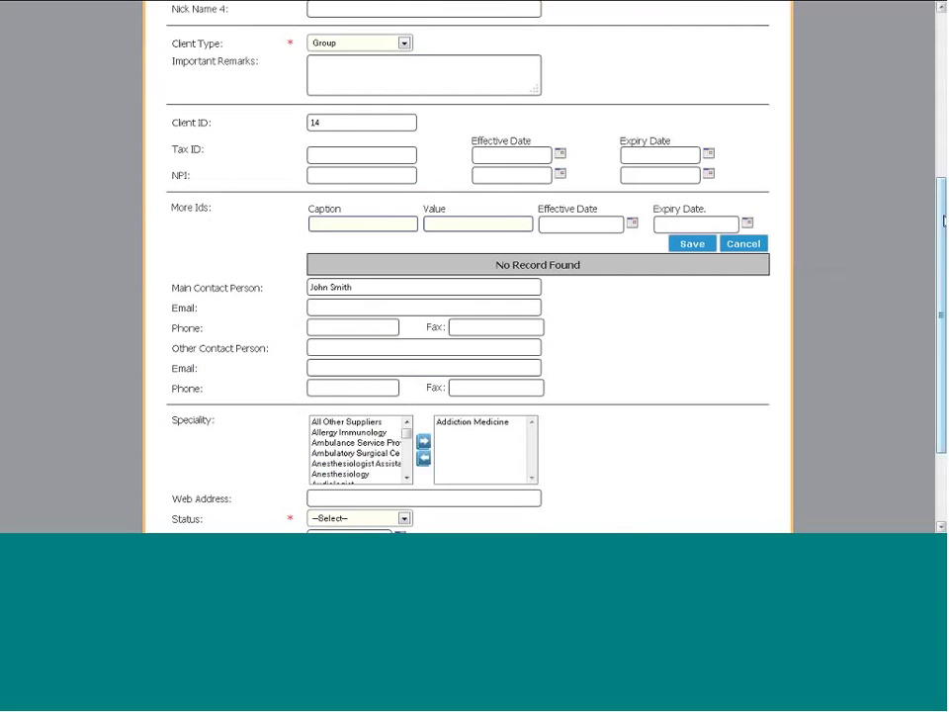
pyautogui.moveTo(944, 219); pyautogui.dragTo(944, 289)
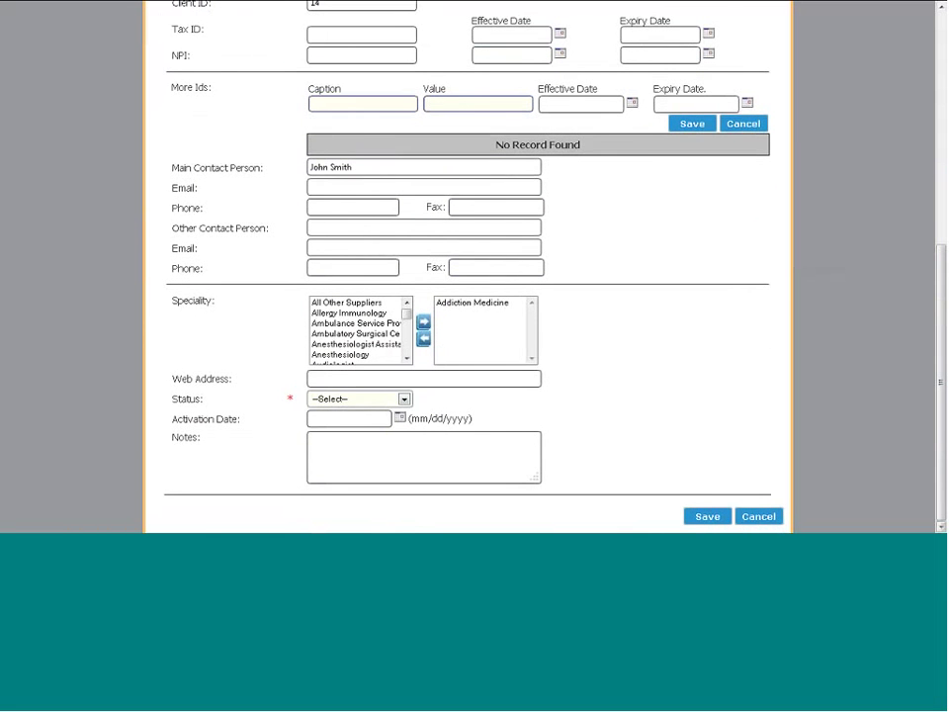
pyautogui.click(408, 400)
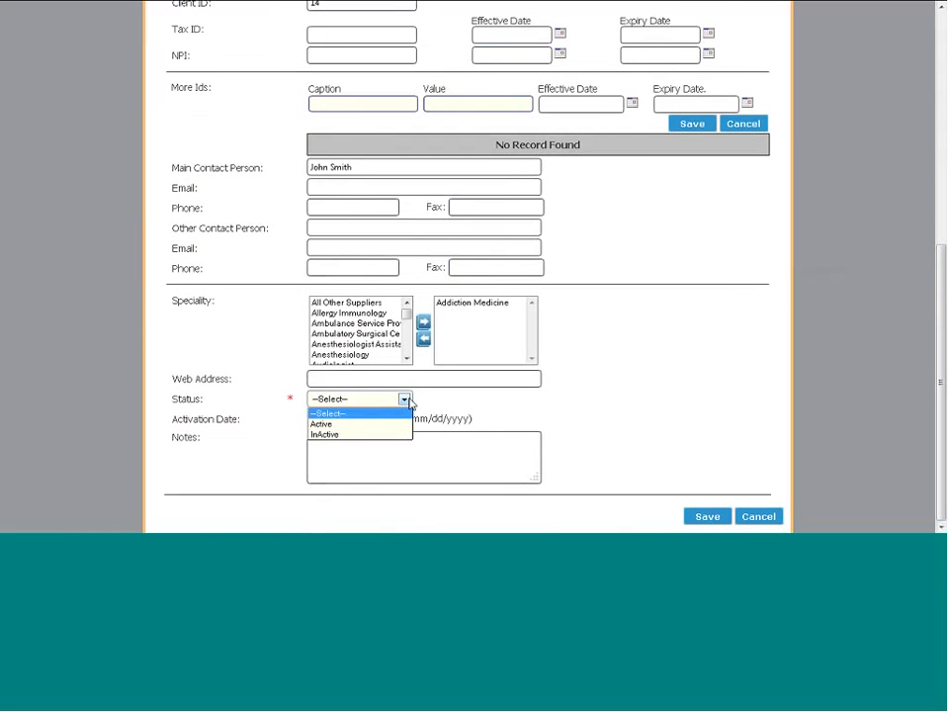
pyautogui.click(391, 423)
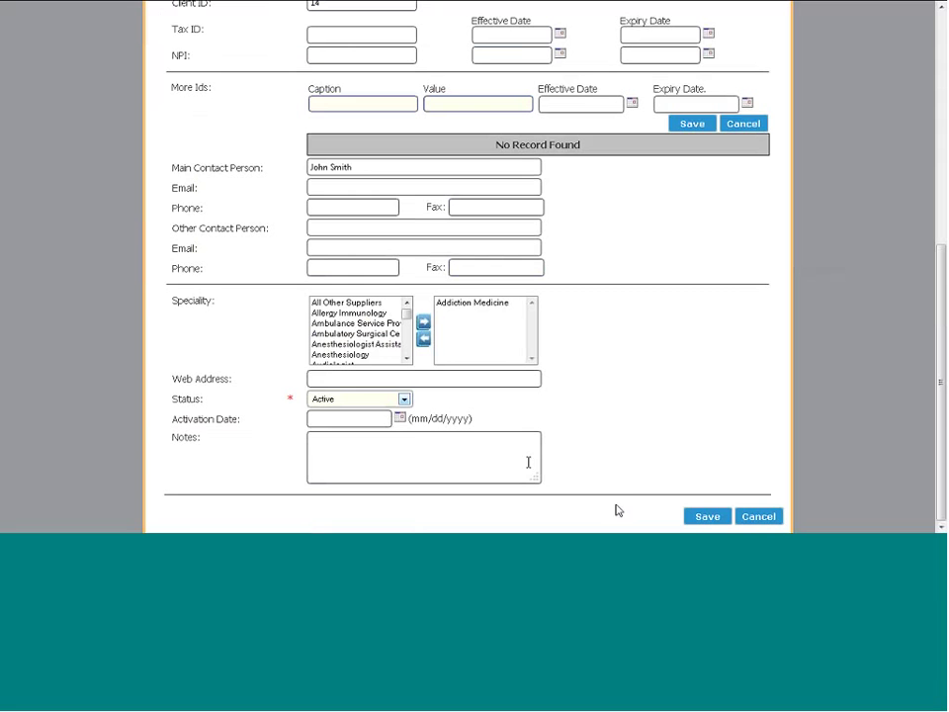
pyautogui.click(695, 522)
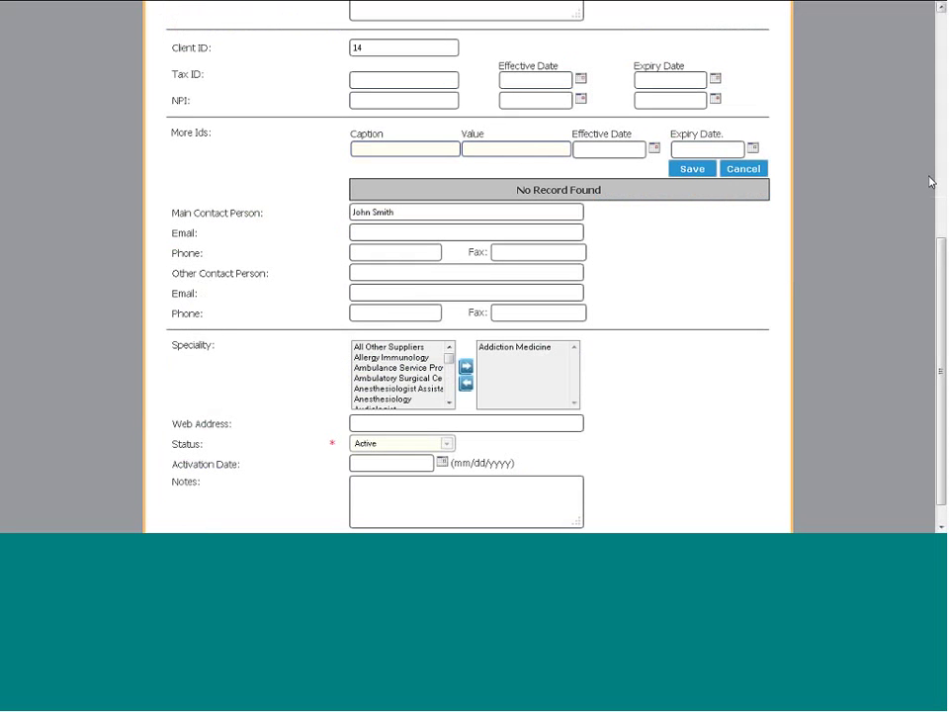
pyautogui.click(942, 56)
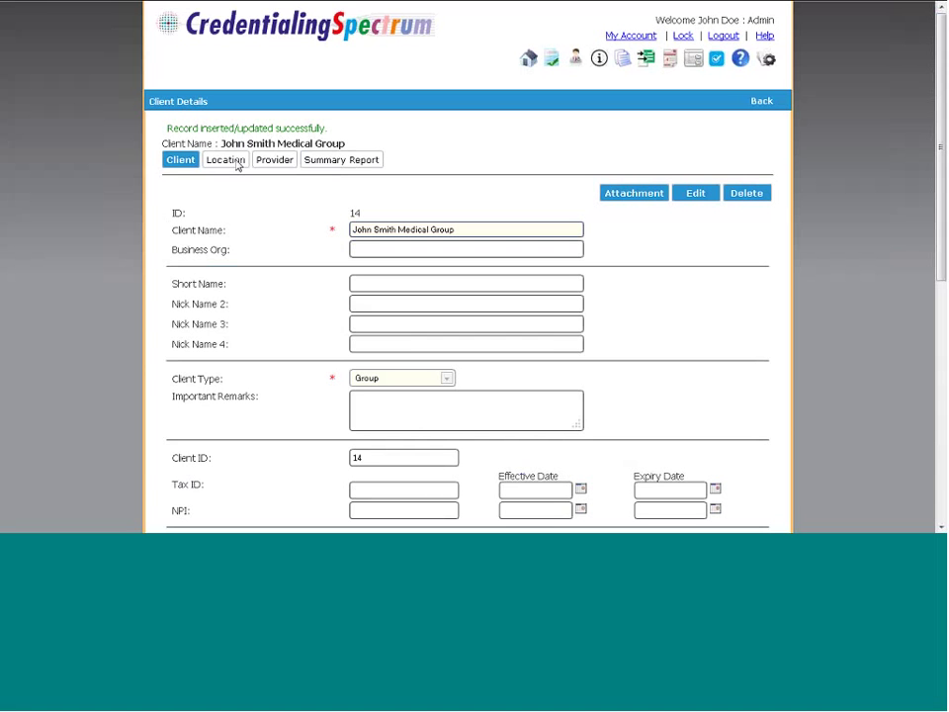
# Start a new client location with its name, city Cleveland and country United States
pyautogui.click(233, 164)
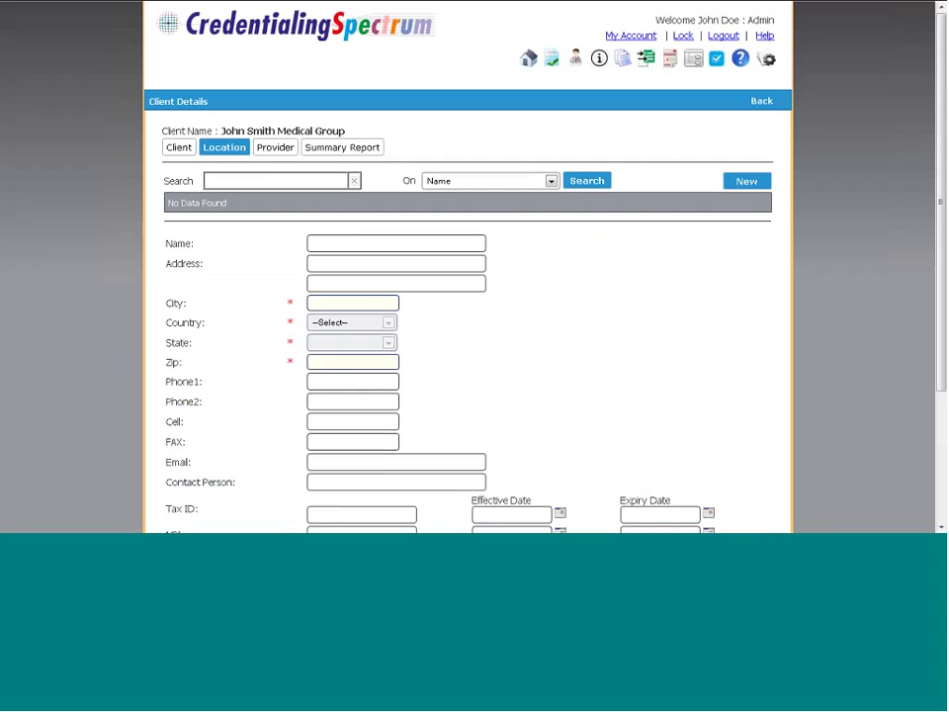
pyautogui.click(746, 182)
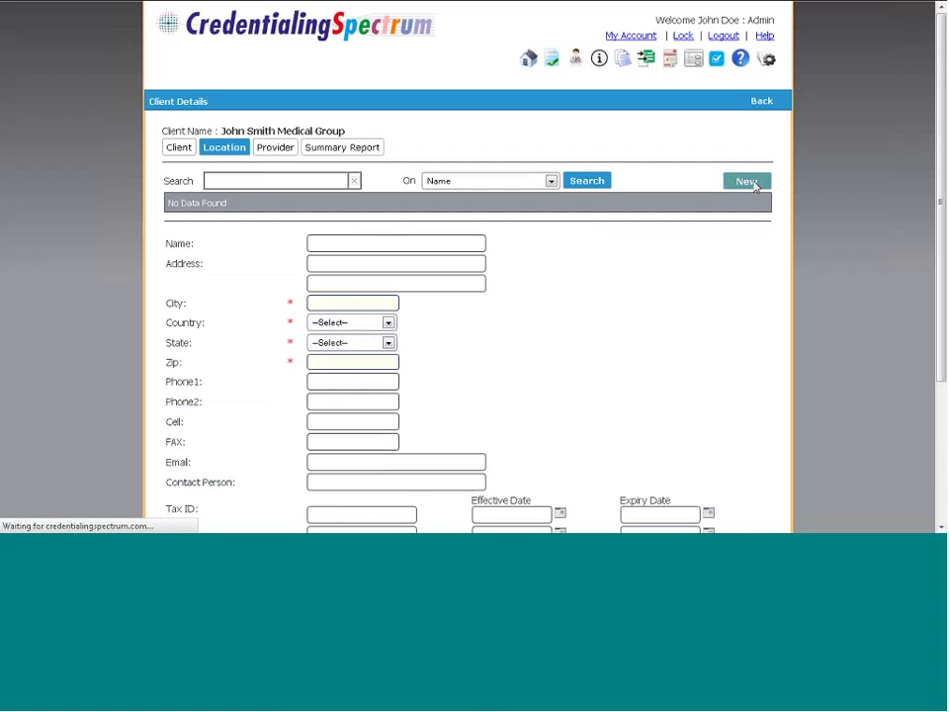
pyautogui.click(379, 239)
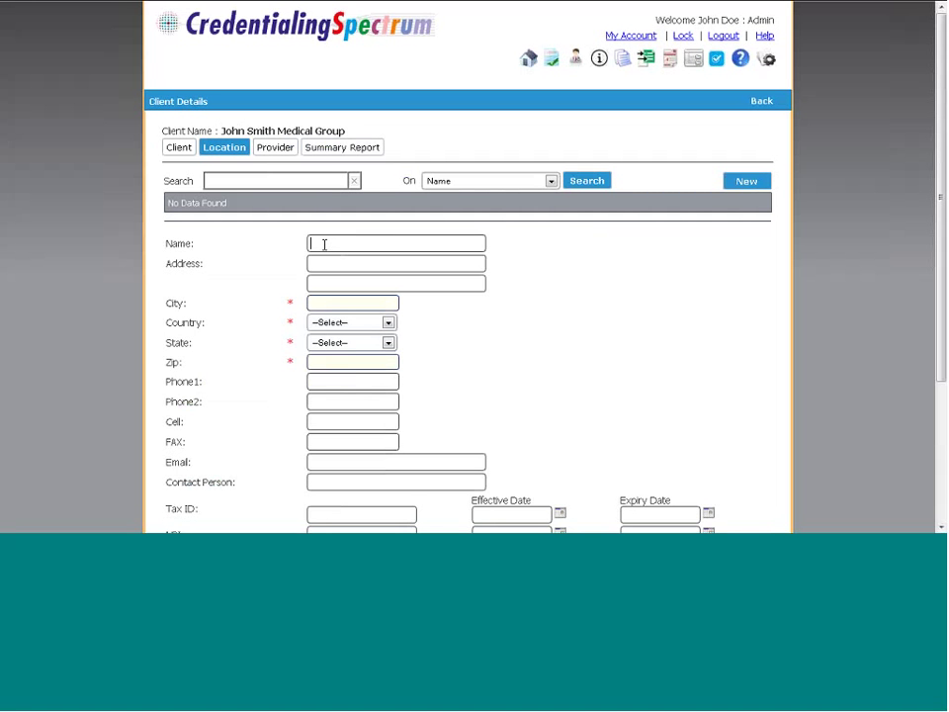
pyautogui.write('John Smith Location X')
pyautogui.click(320, 302)
pyautogui.write('Clev')
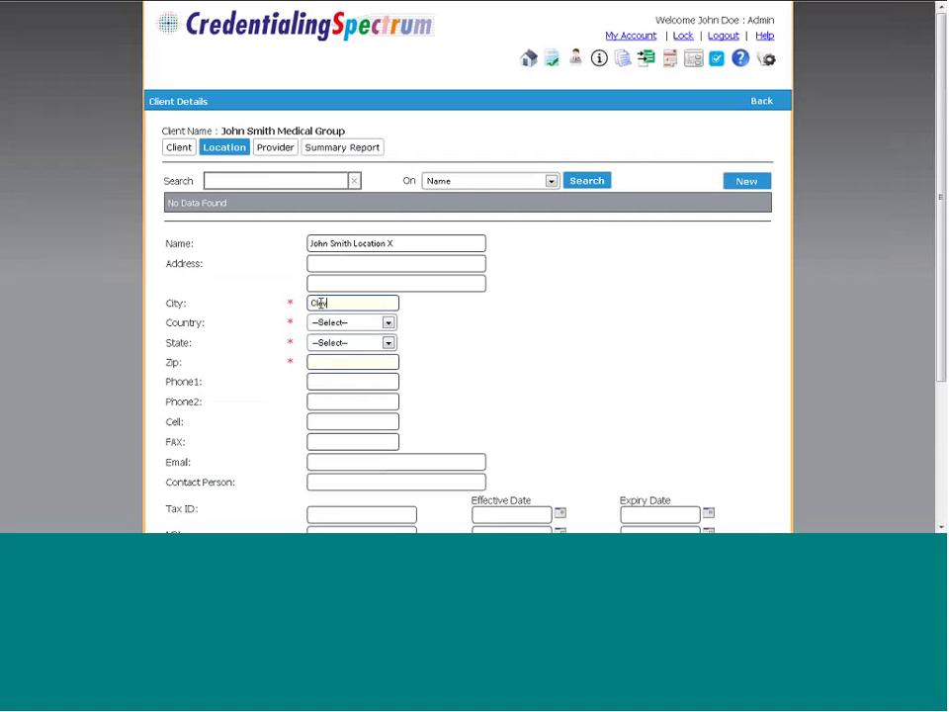
pyautogui.write('eland')
pyautogui.press('Tab')
pyautogui.press('o')
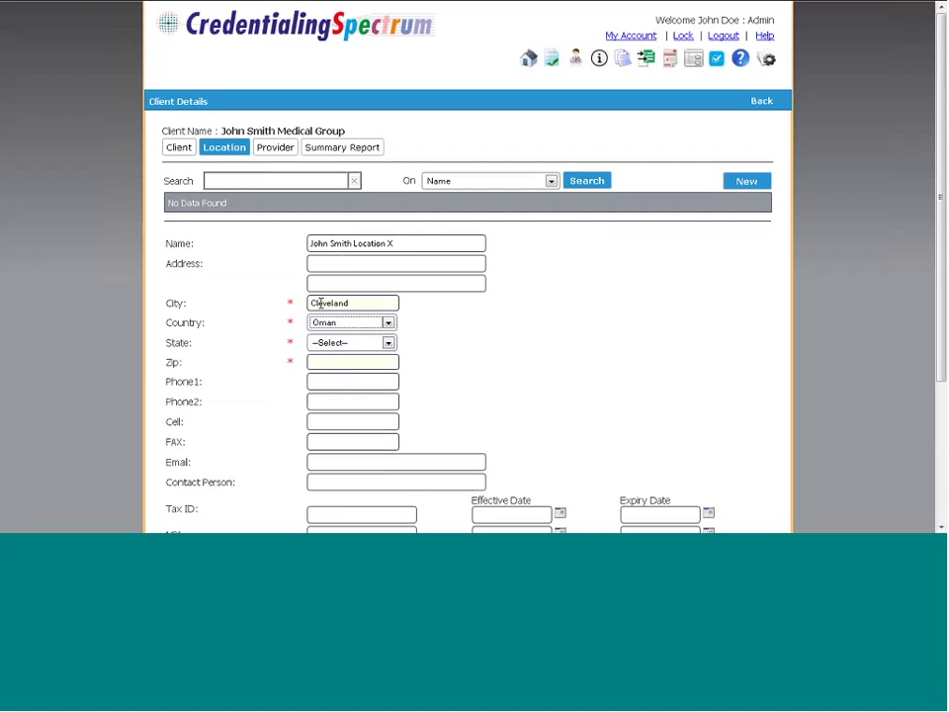
pyautogui.click(387, 324)
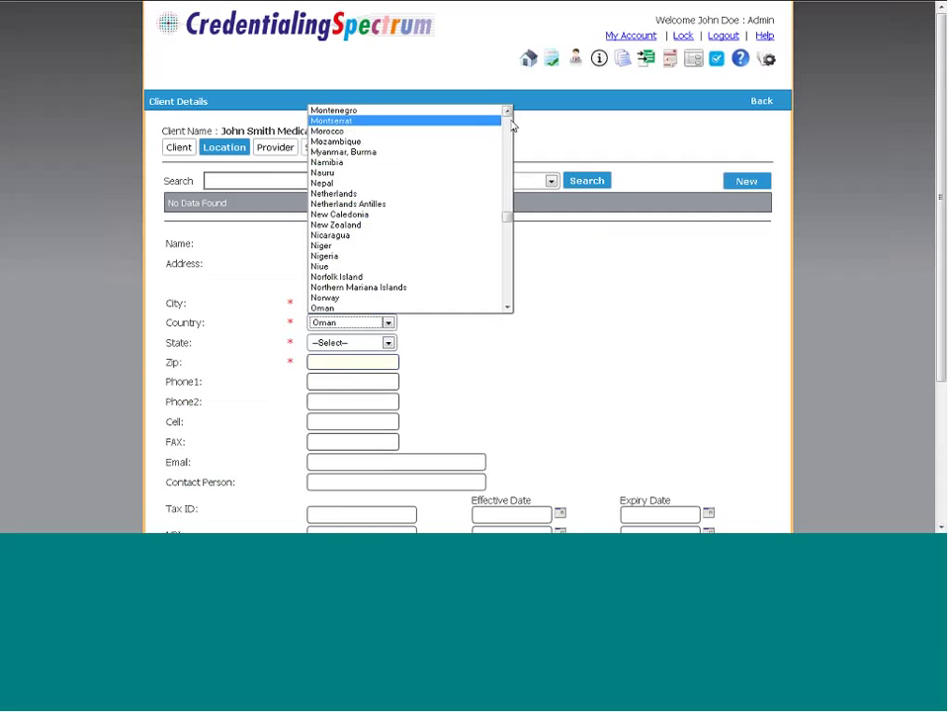
pyautogui.scroll(15, 510, 125)
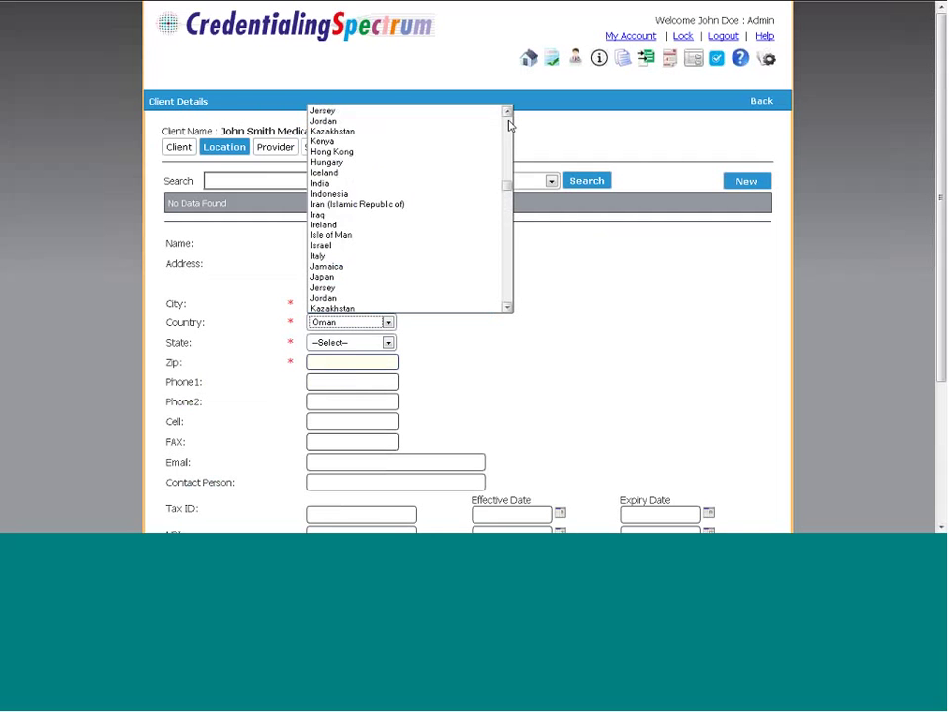
pyautogui.scroll(20, 510, 126)
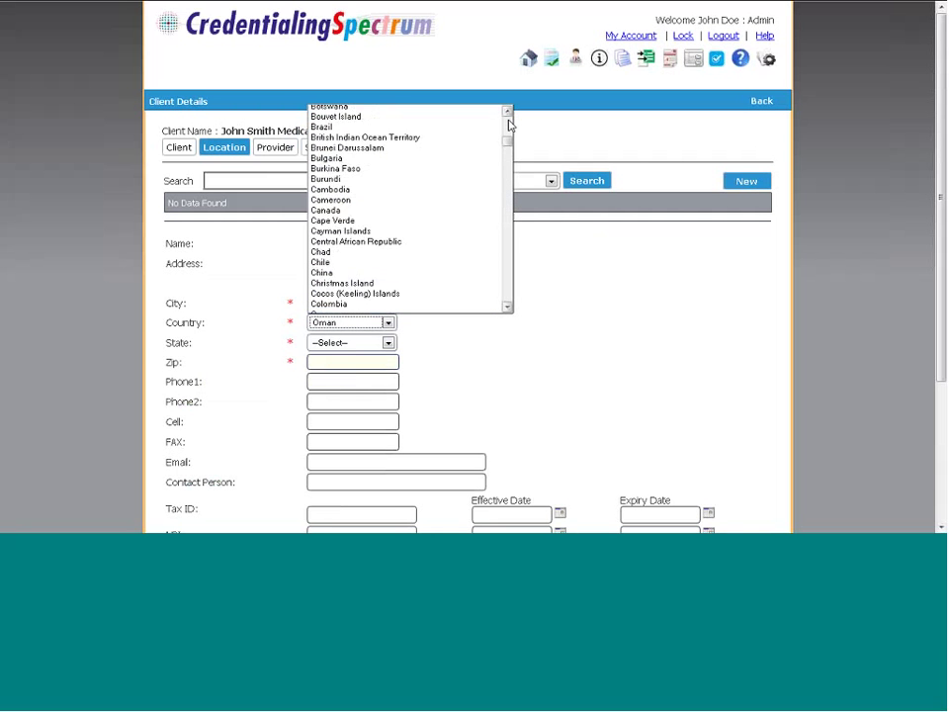
pyautogui.click(454, 122)
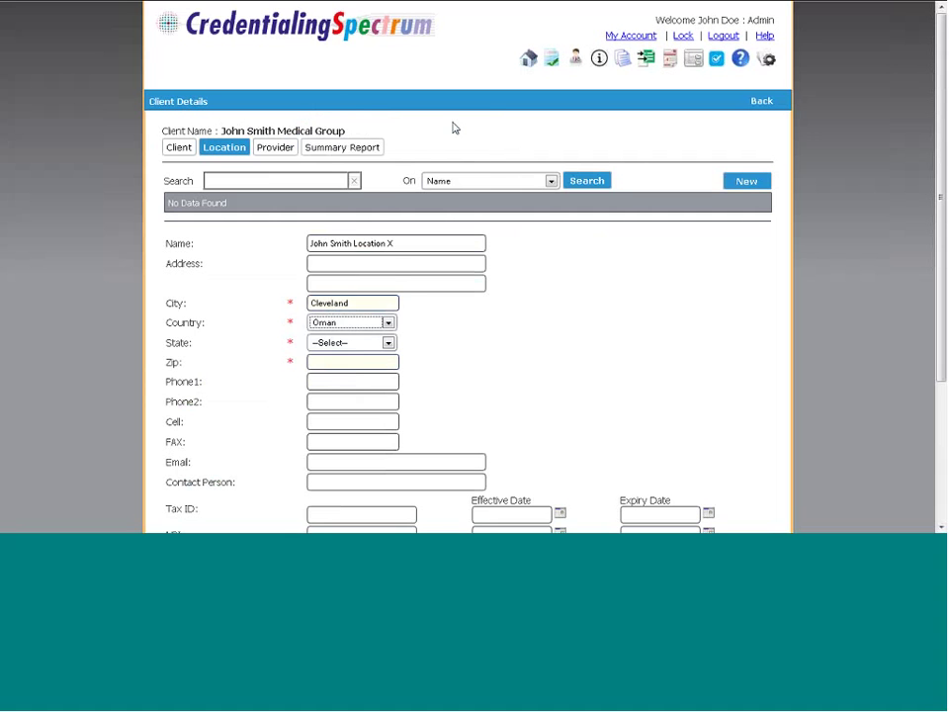
# Set the location's state to Ohio, zip 44124, status Active, and mark it primary and mailing
pyautogui.click(364, 344)
pyautogui.press('o')
pyautogui.press('Tab')
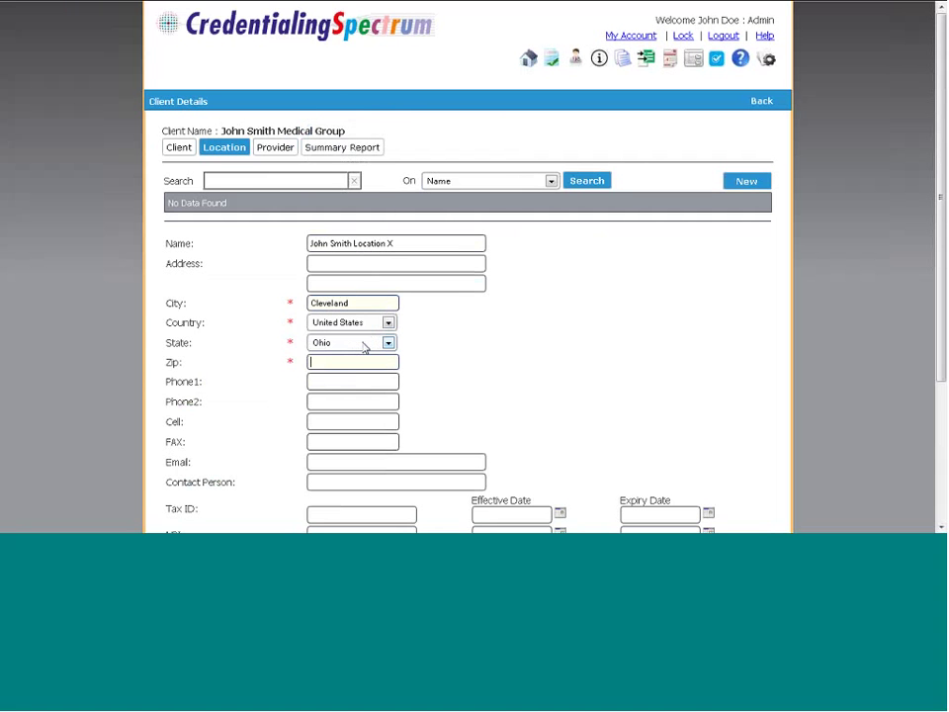
pyautogui.write('44124')
pyautogui.moveTo(939, 191); pyautogui.dragTo(932, 305)
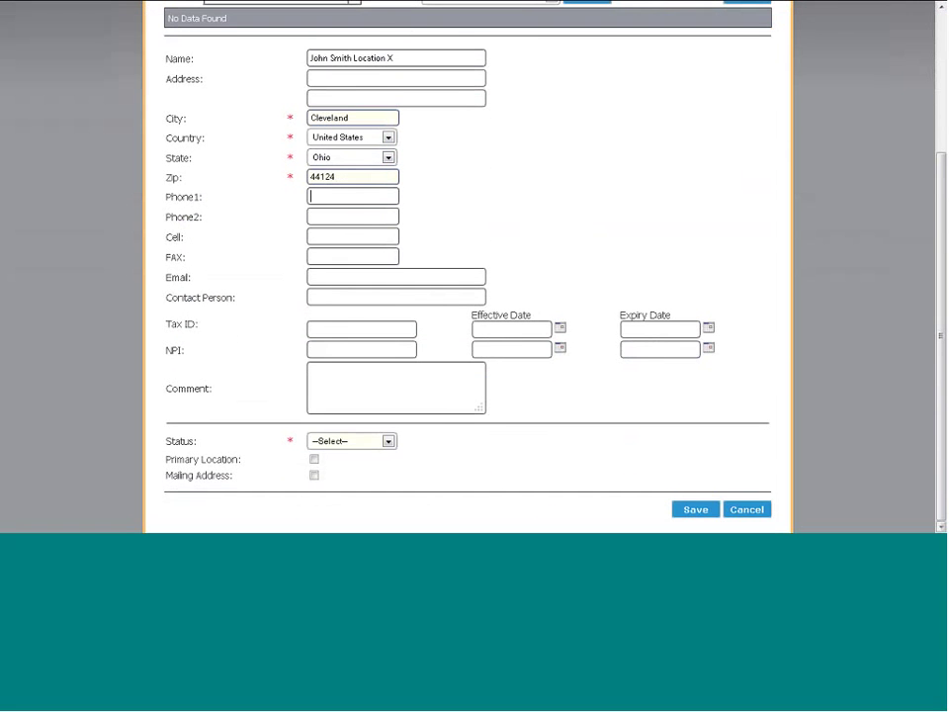
pyautogui.click(350, 442)
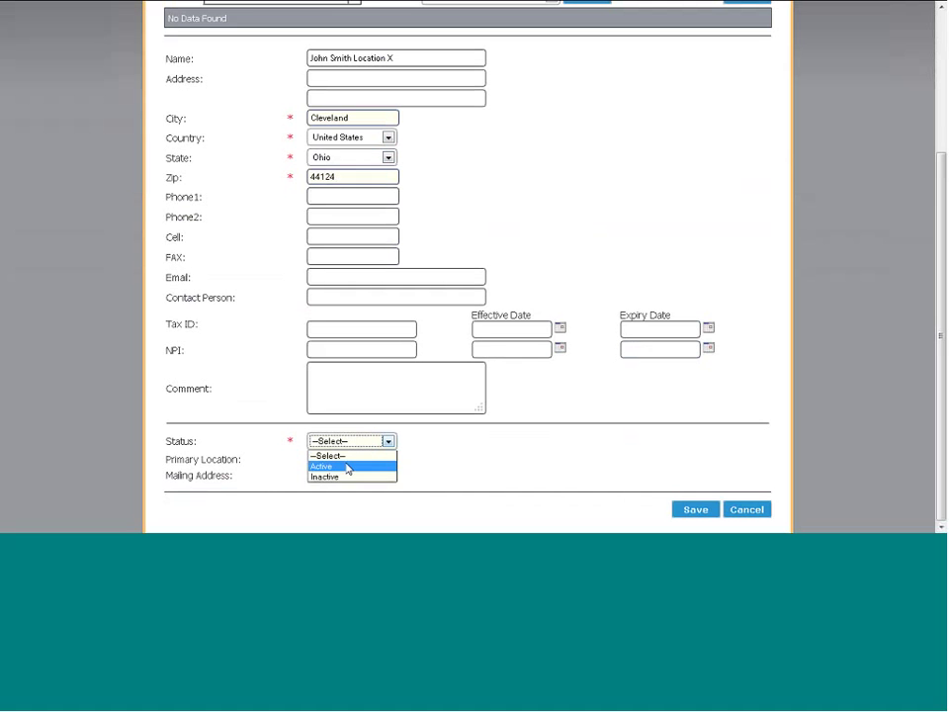
pyautogui.click(347, 468)
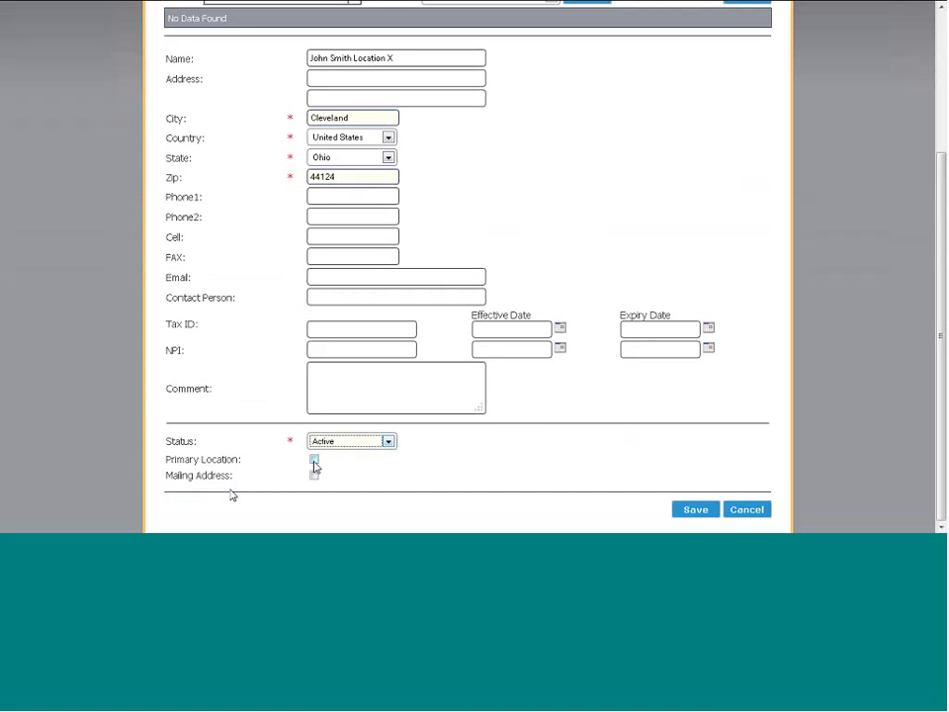
pyautogui.click(314, 461)
pyautogui.click(315, 477)
# Enter street address 1234 Smith Rd, Suite104, save the location, and go to the Provider tab
pyautogui.click(388, 85)
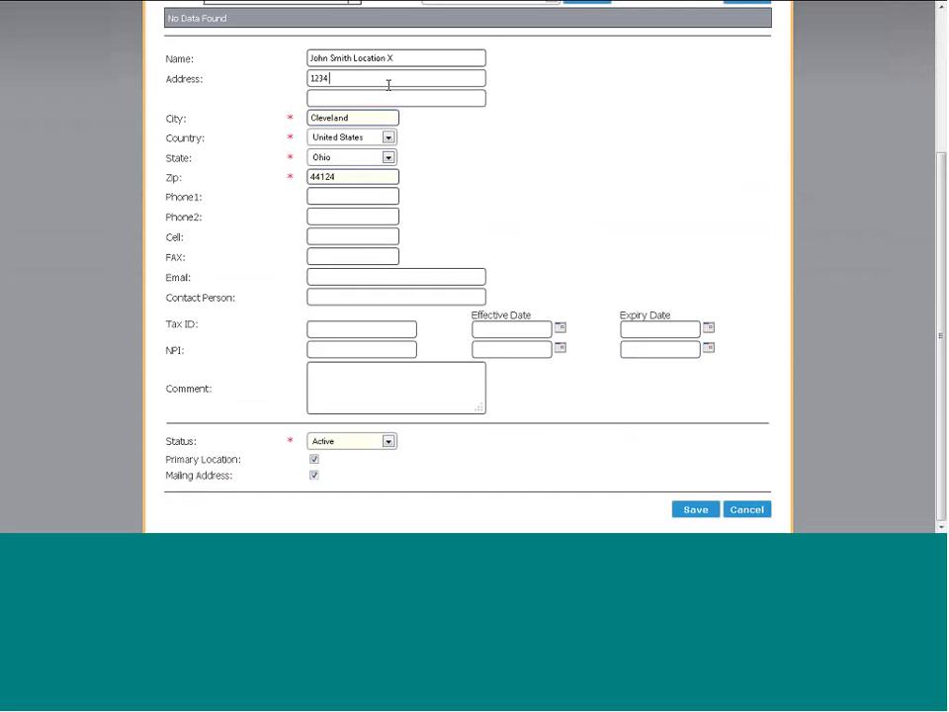
pyautogui.press('Tab')
pyautogui.click(694, 511)
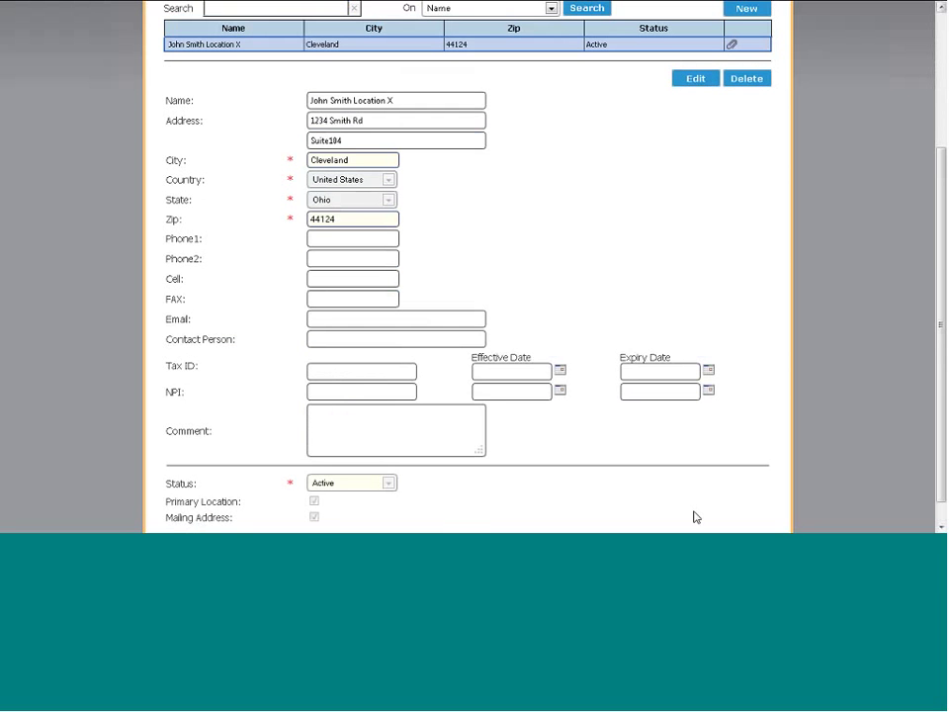
pyautogui.scroll(3, 694, 515)
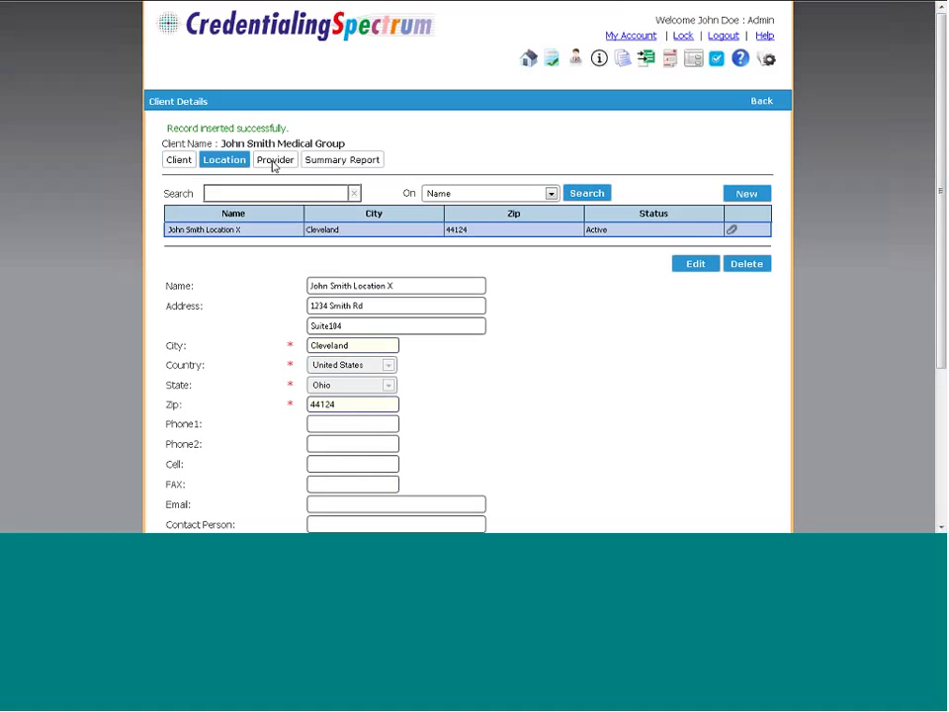
pyautogui.click(272, 163)
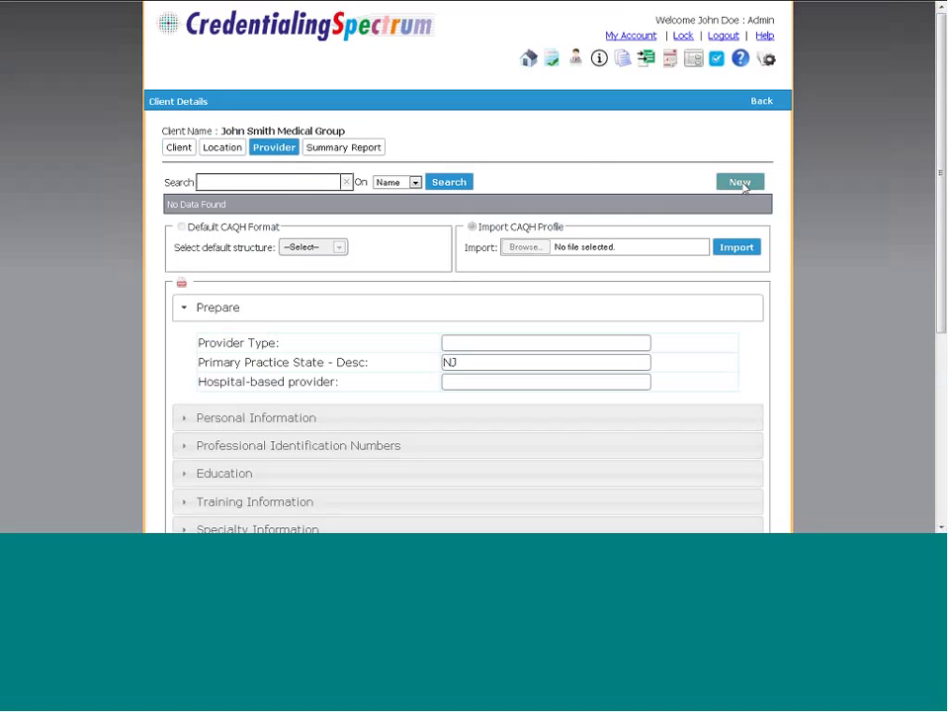
# Start a new provider set to Import CAQH Profile and browse for the profile file
pyautogui.click(741, 182)
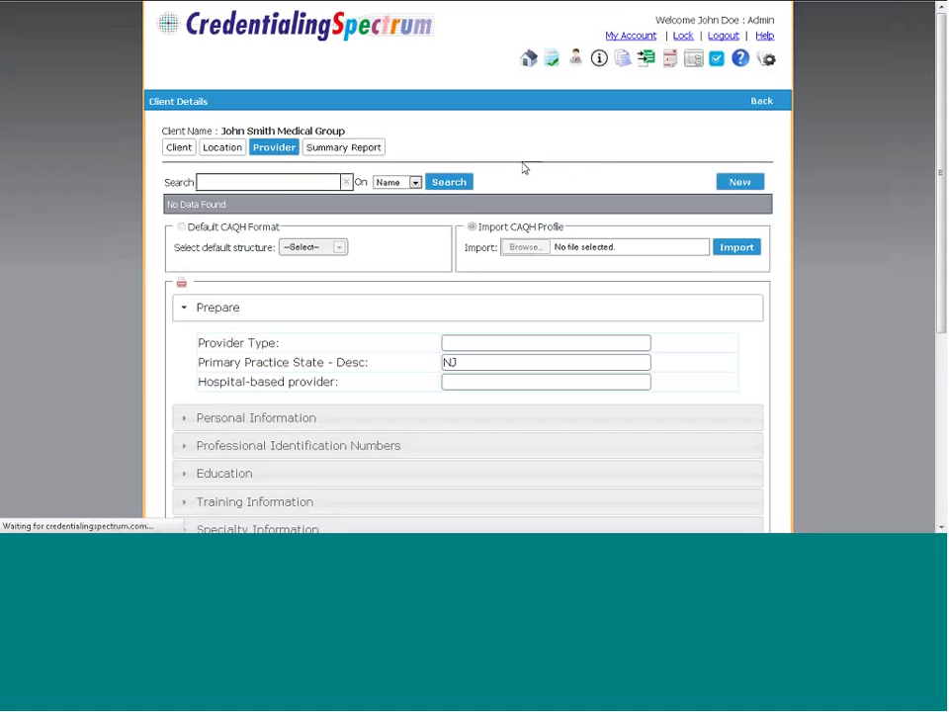
pyautogui.click(484, 226)
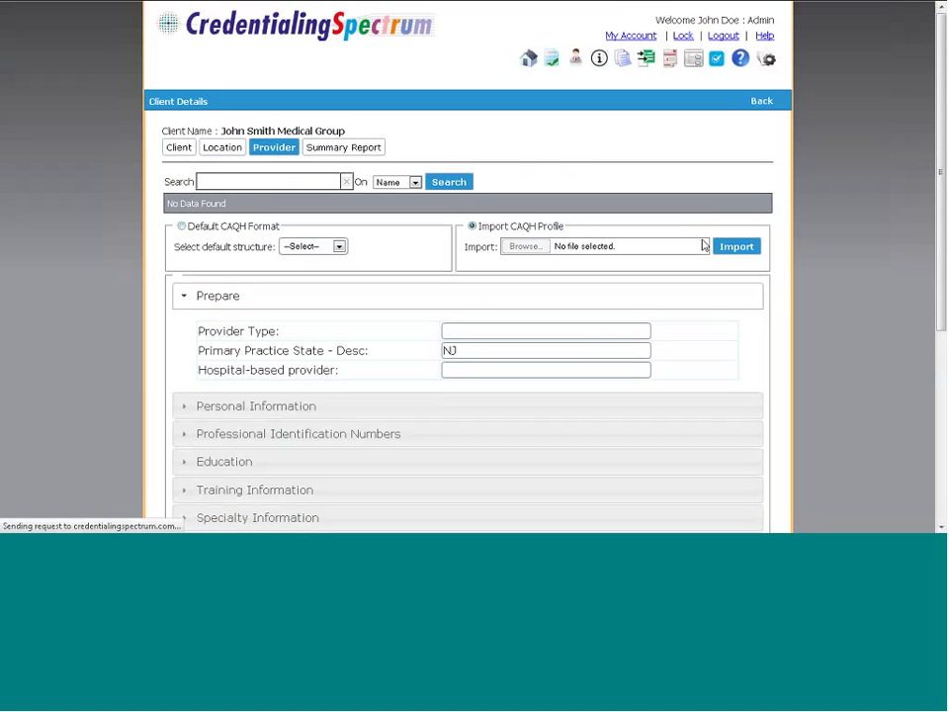
pyautogui.click(523, 246)
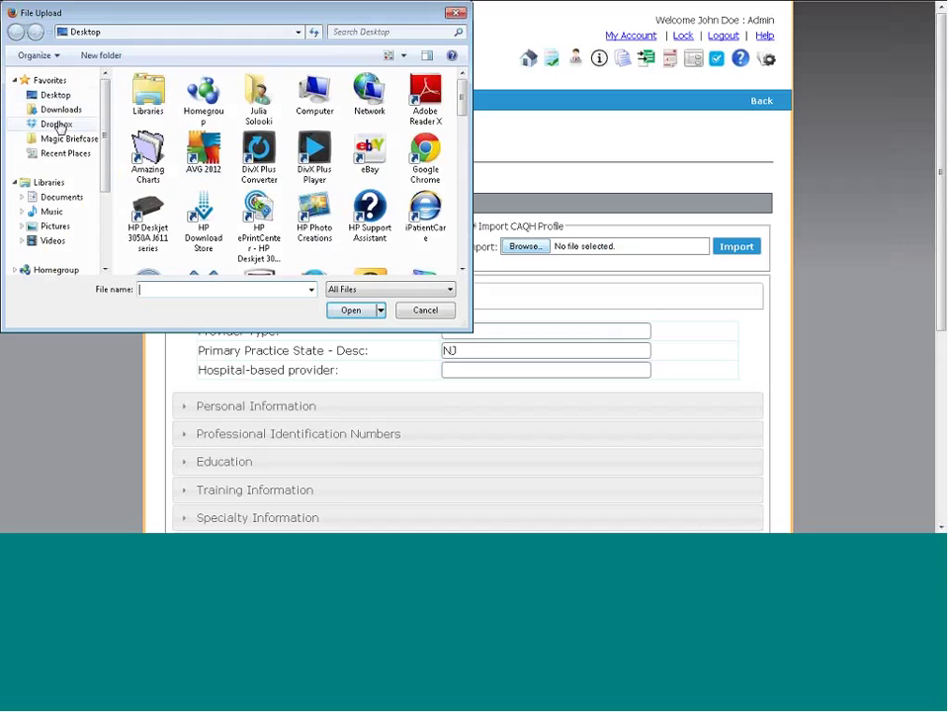
# Import CAQHSummary.pdf from Dropbox > ClinicSpectrum > Marketing Materials as the provider's CAQH profile
pyautogui.click(57, 124)
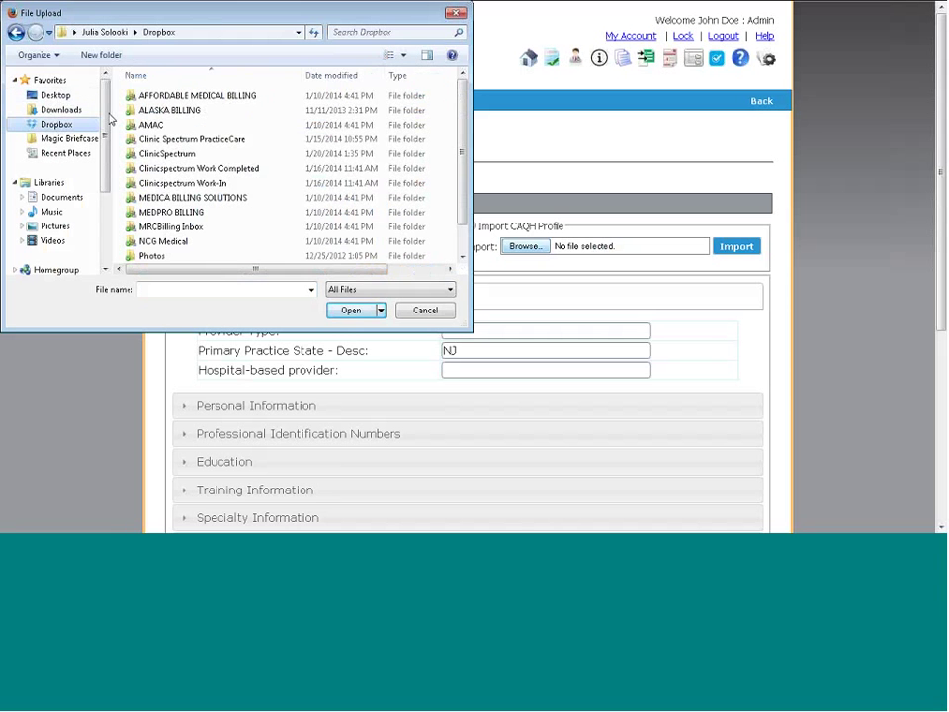
pyautogui.doubleClick(188, 154)
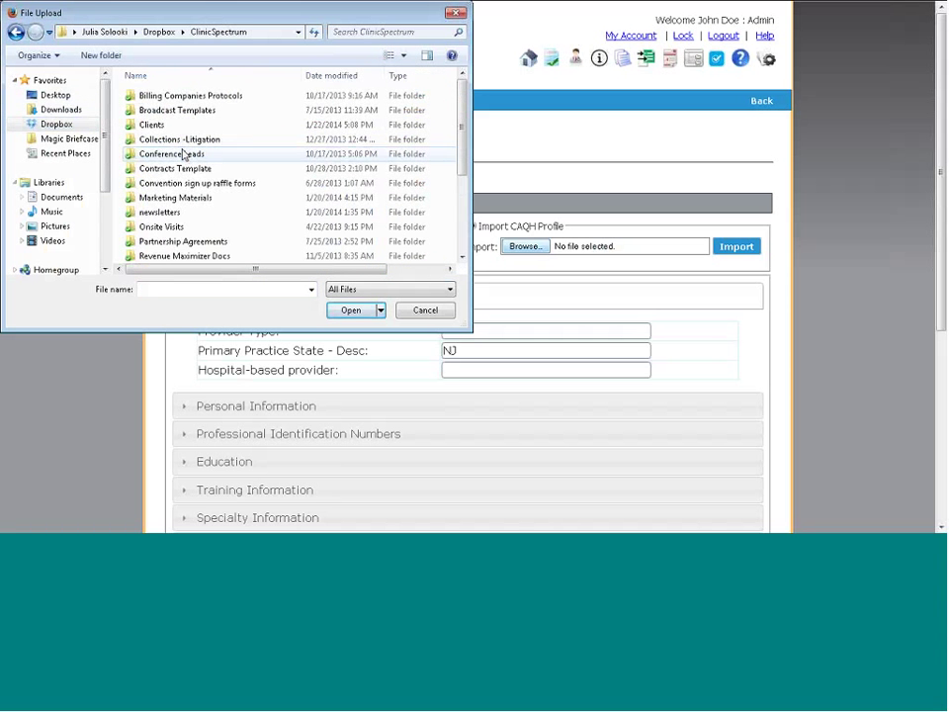
pyautogui.doubleClick(174, 198)
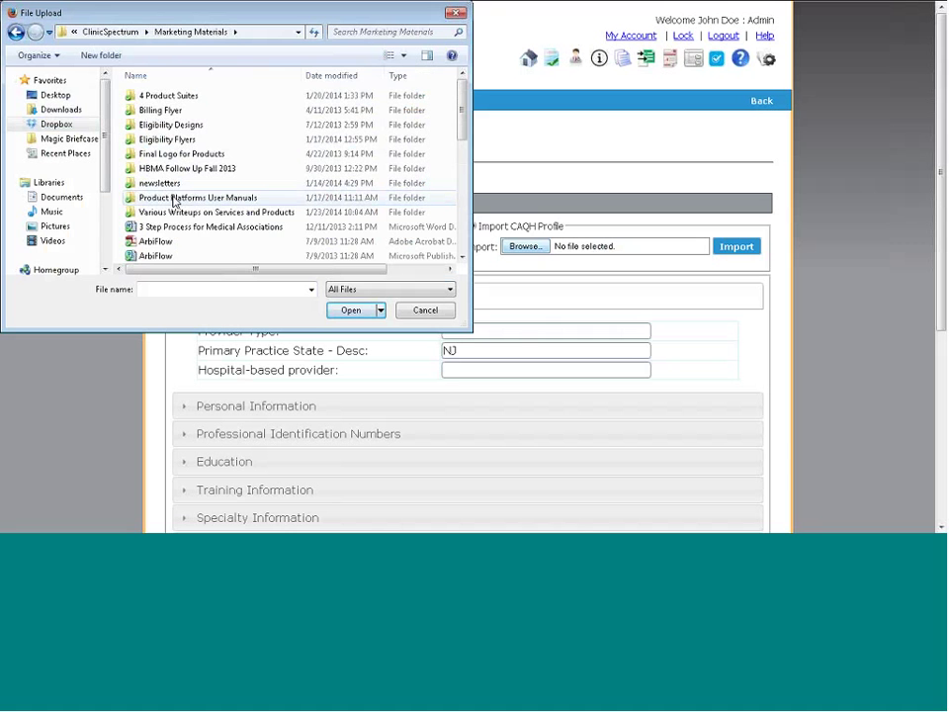
pyautogui.scroll(-4, 457, 224)
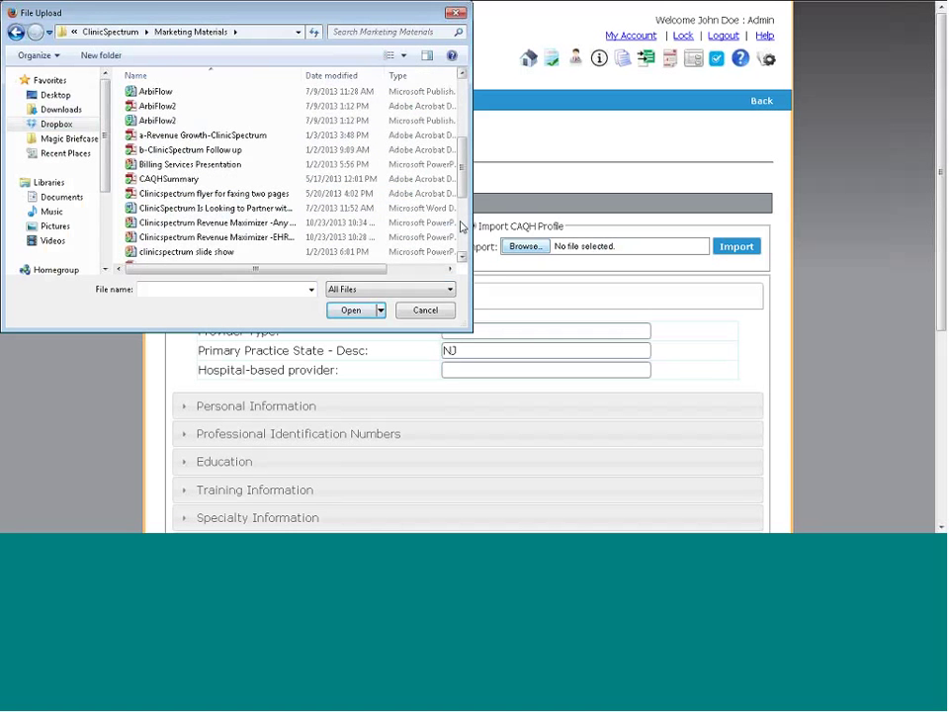
pyautogui.doubleClick(229, 180)
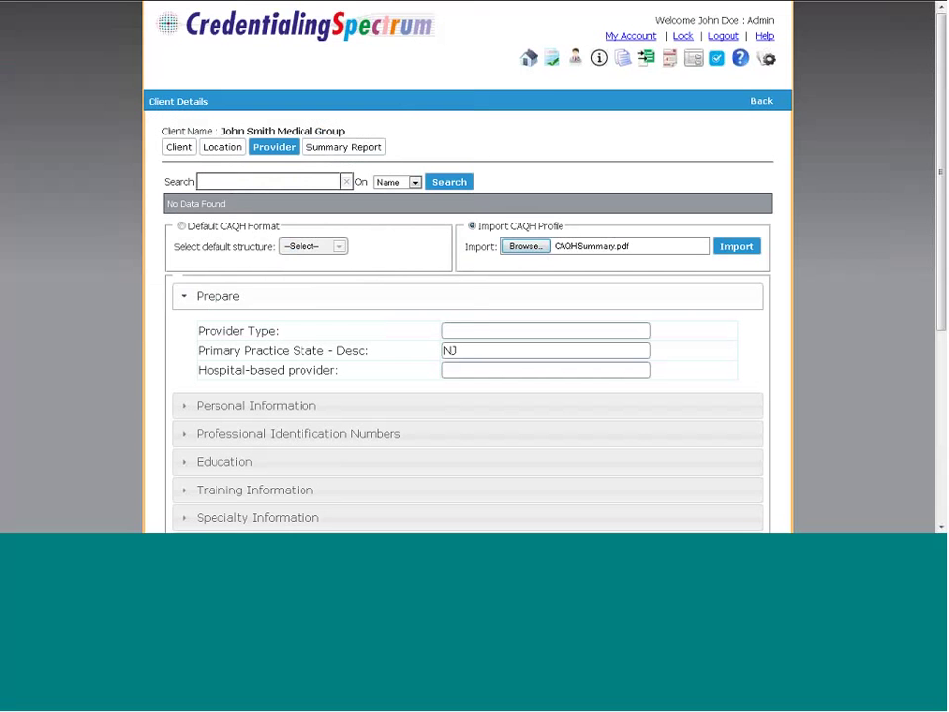
pyautogui.click(736, 248)
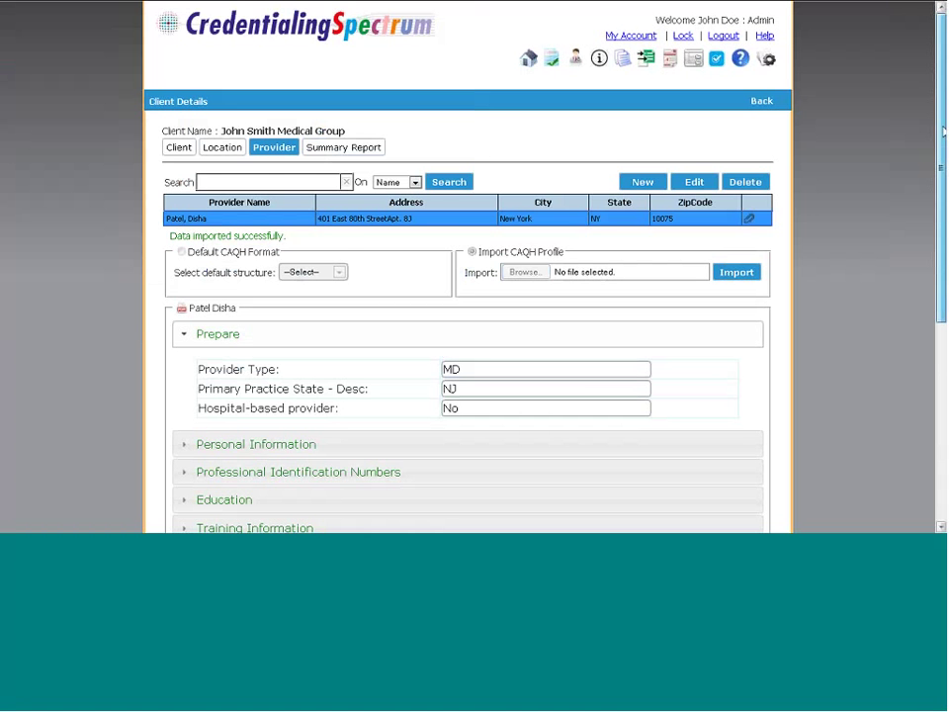
pyautogui.moveTo(942, 138); pyautogui.dragTo(937, 229)
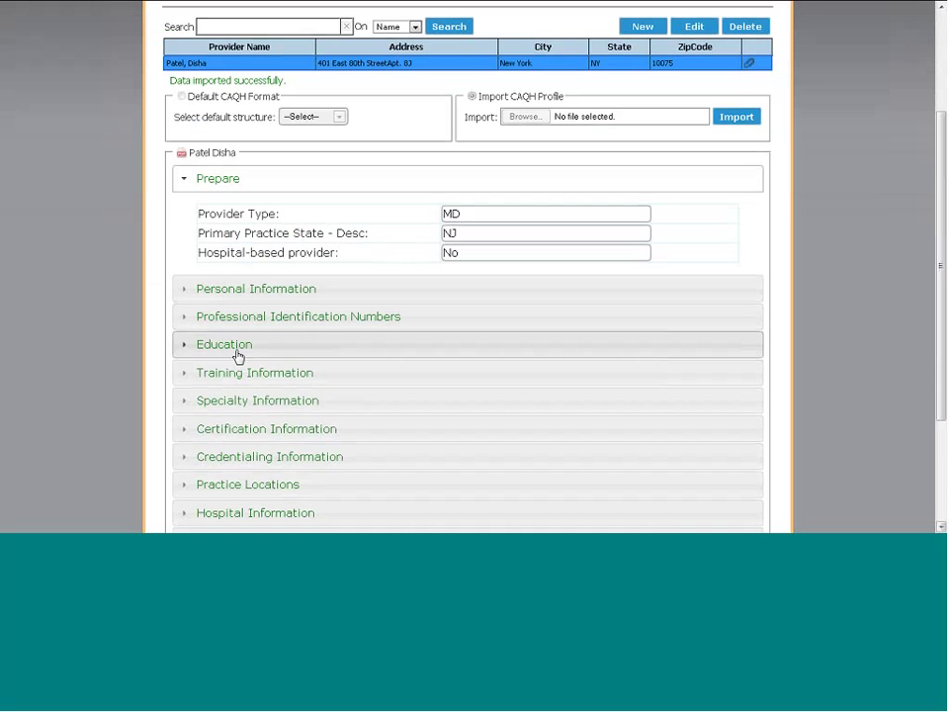
# Expand and collapse the provider's Personal Information, then open the empty Custom Fields table
pyautogui.scroll(-1, 934, 205)
pyautogui.moveTo(934, 205); pyautogui.dragTo(931, 305)
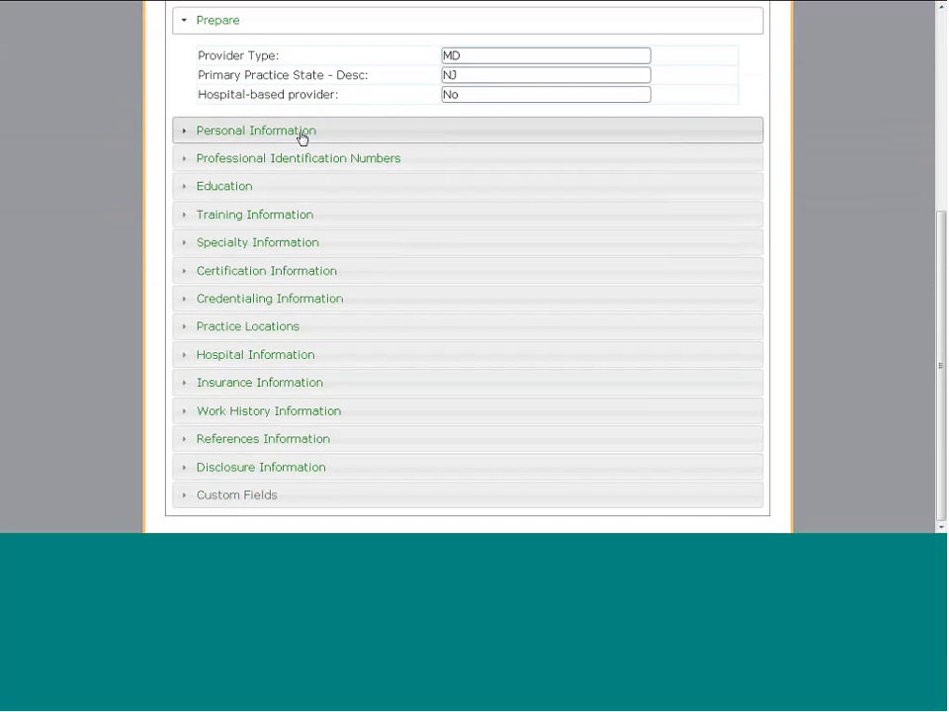
pyautogui.click(302, 132)
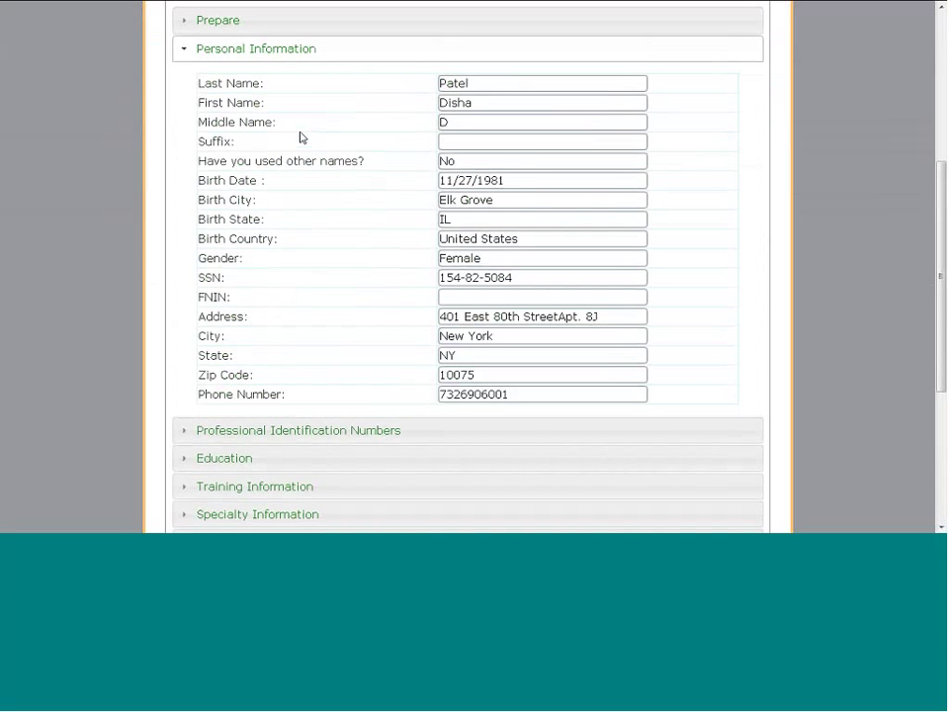
pyautogui.click(265, 50)
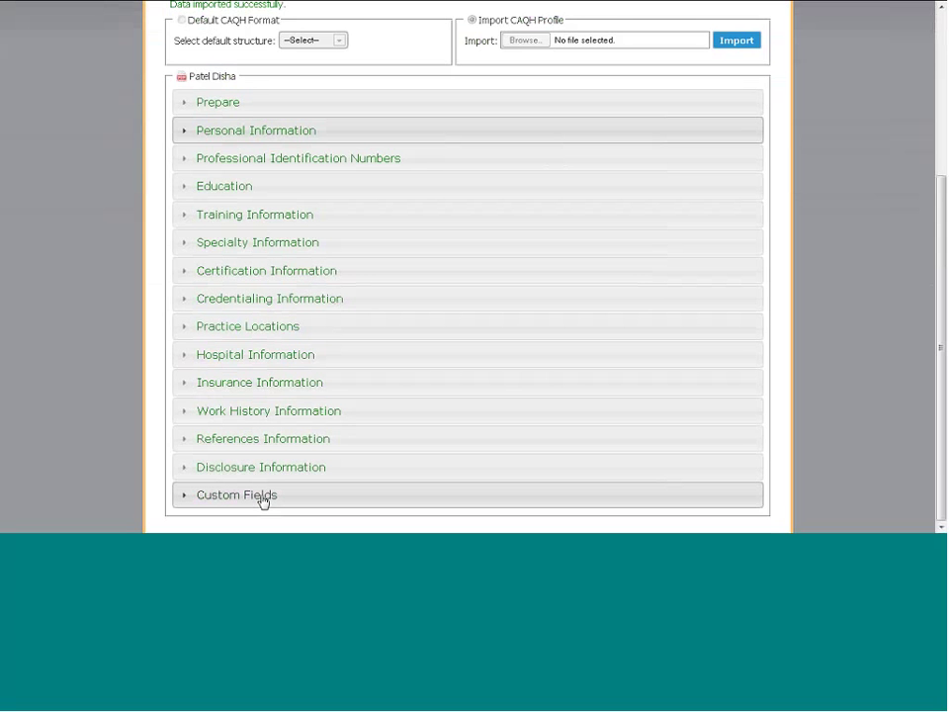
pyautogui.click(262, 497)
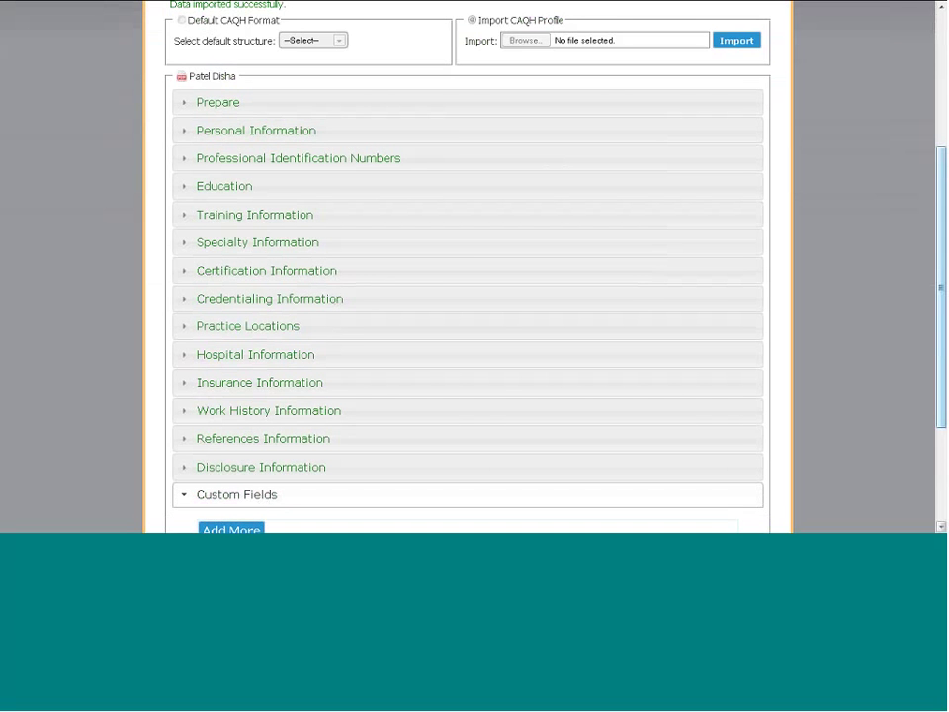
pyautogui.scroll(-3, 919, 371)
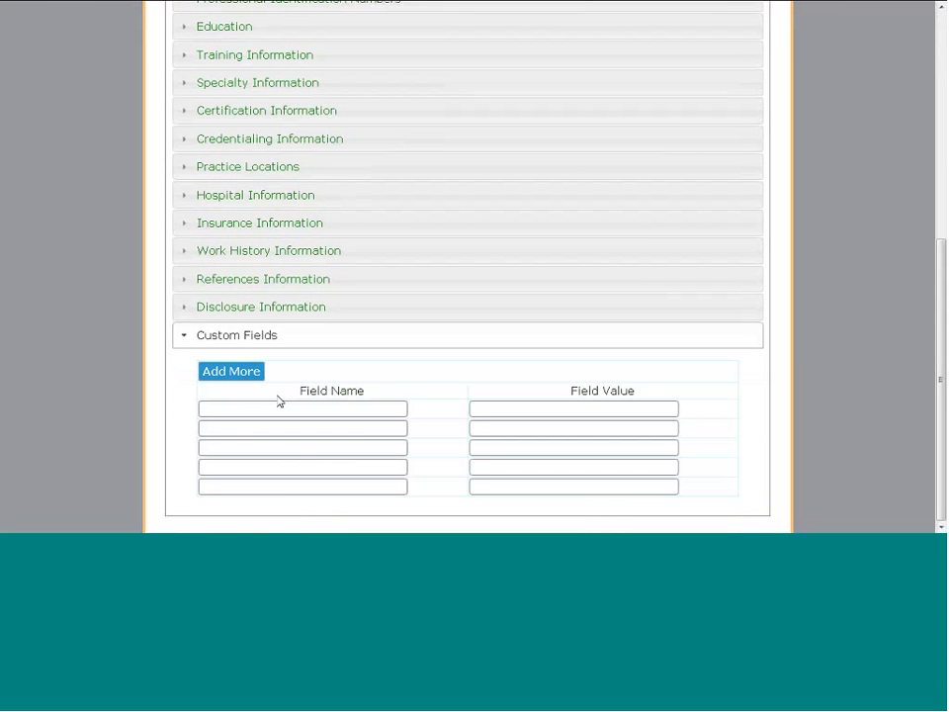
# Add a Custom Fields row, then expand Prepare and Professional Identification Numbers to review the licenses
pyautogui.click(232, 372)
pyautogui.moveTo(941, 379); pyautogui.dragTo(941, 153)
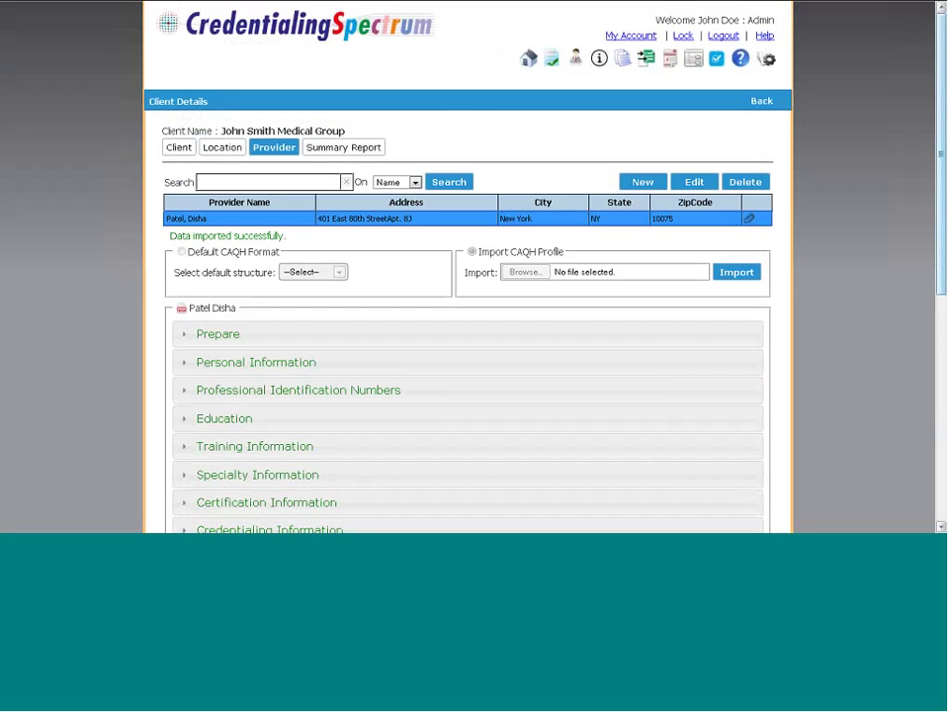
pyautogui.click(255, 344)
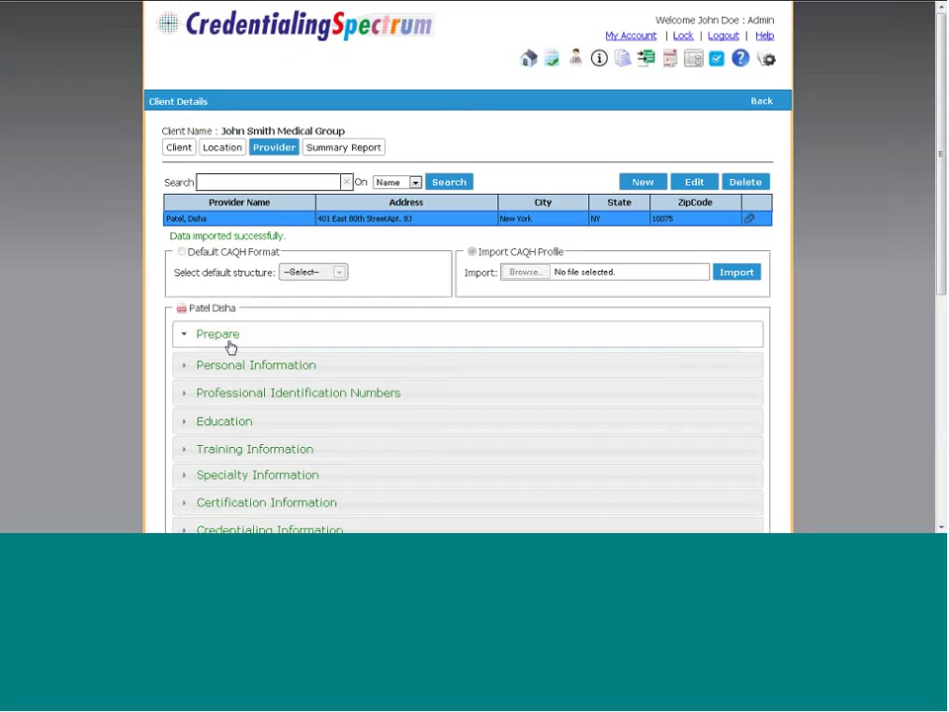
pyautogui.click(226, 472)
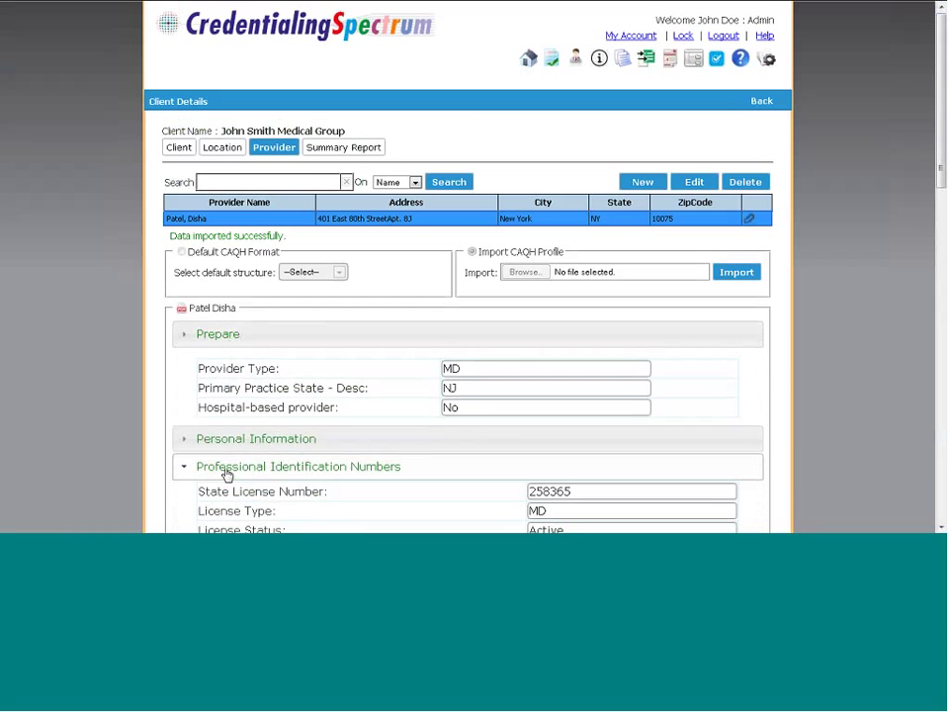
pyautogui.moveTo(941, 97); pyautogui.dragTo(884, 208)
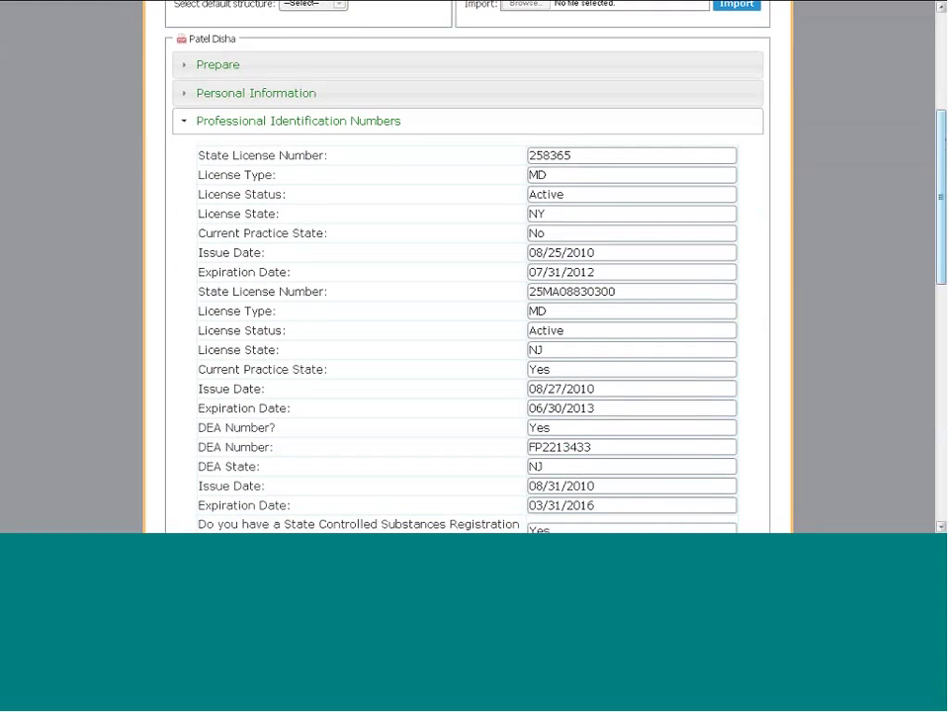
pyautogui.moveTo(942, 131); pyautogui.dragTo(935, 29)
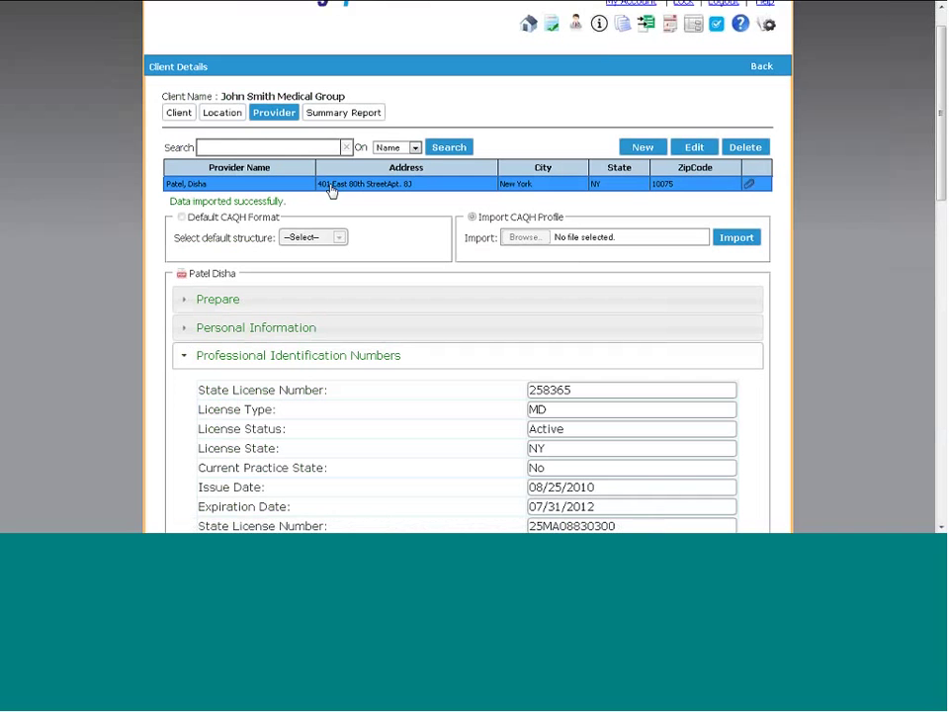
# In the provider's attachments, add then delete a trial 'Test' category and open Import Template
pyautogui.click(752, 187)
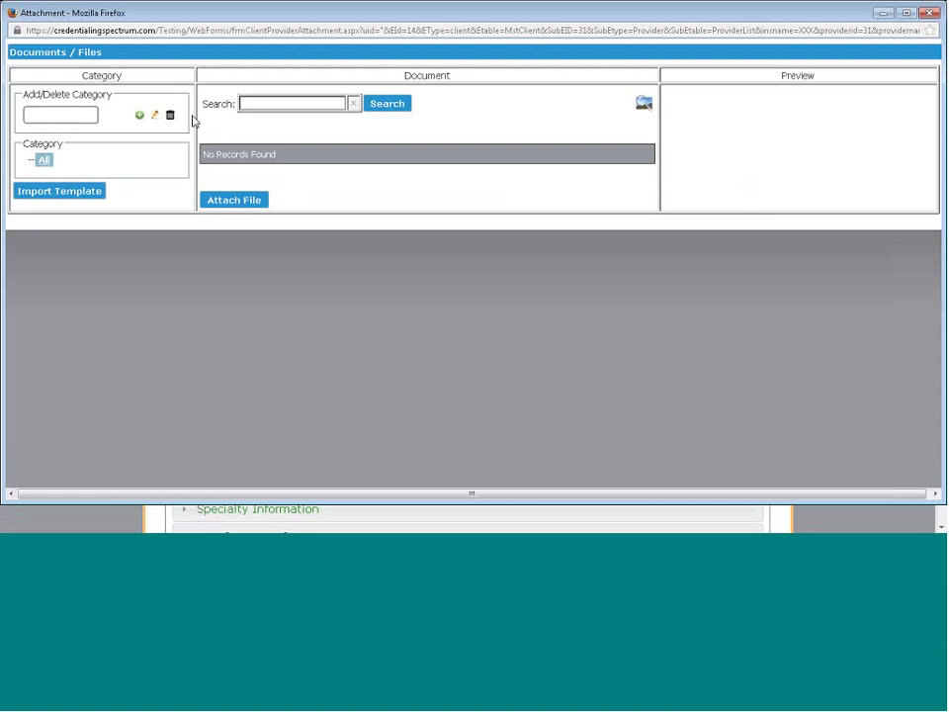
pyautogui.click(72, 117)
pyautogui.write('Test')
pyautogui.click(140, 116)
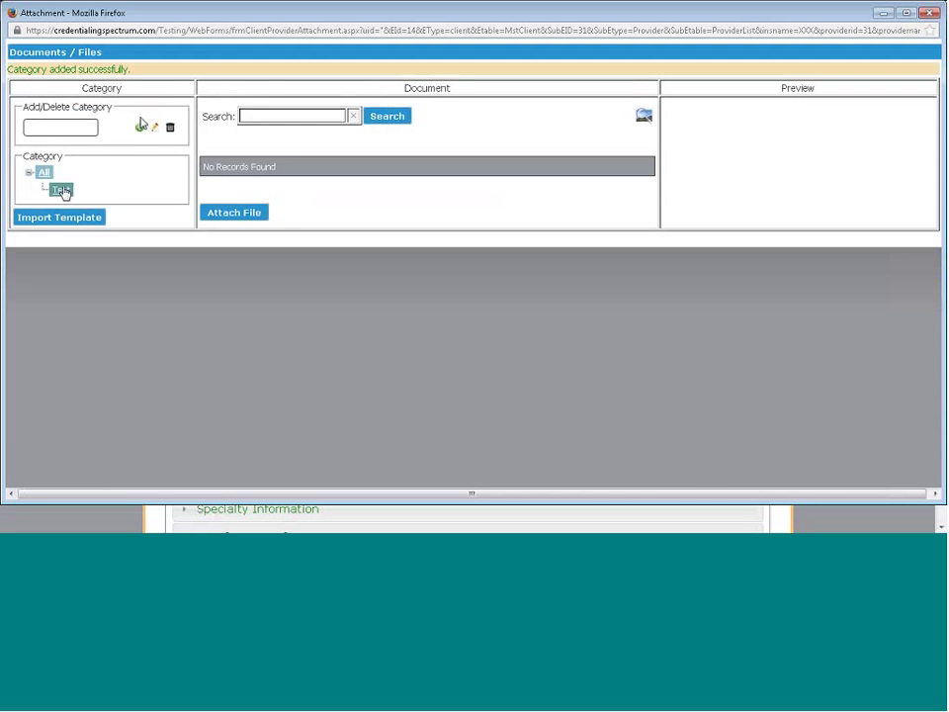
pyautogui.click(62, 191)
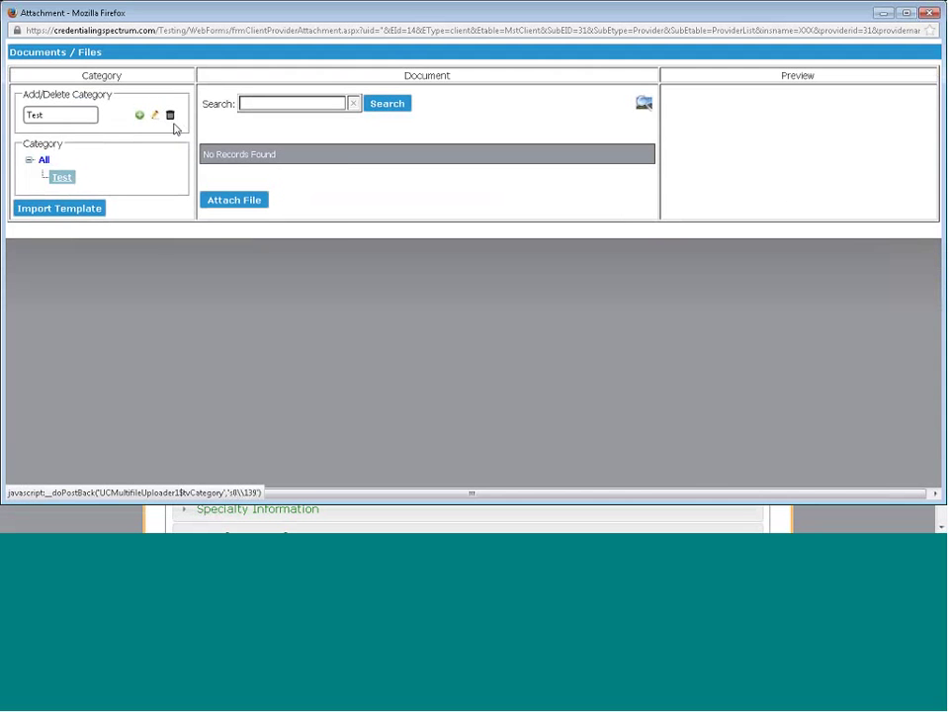
pyautogui.click(172, 116)
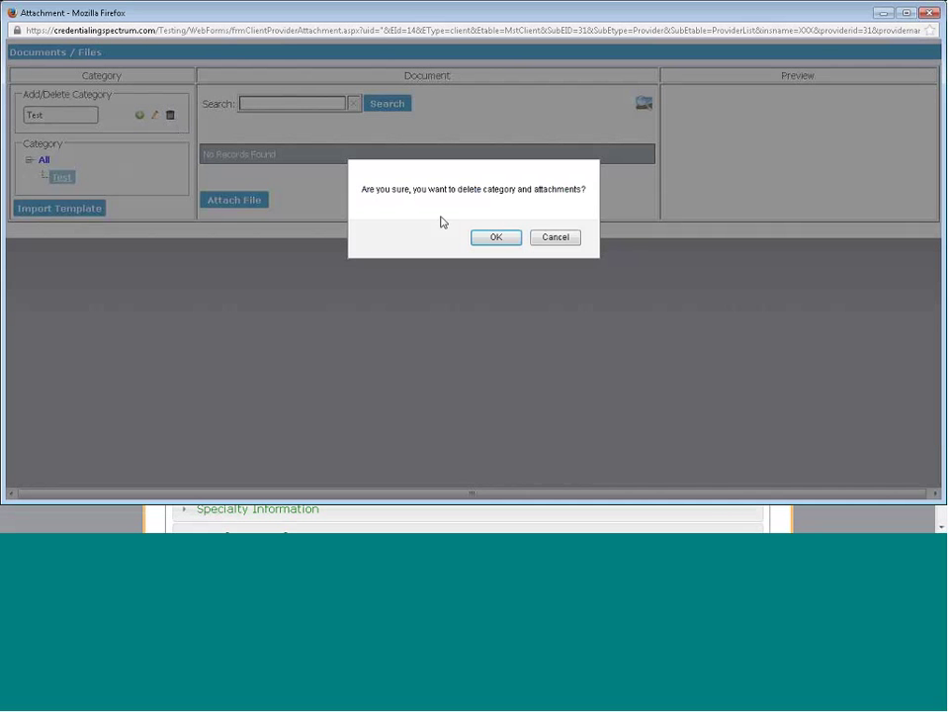
pyautogui.click(491, 238)
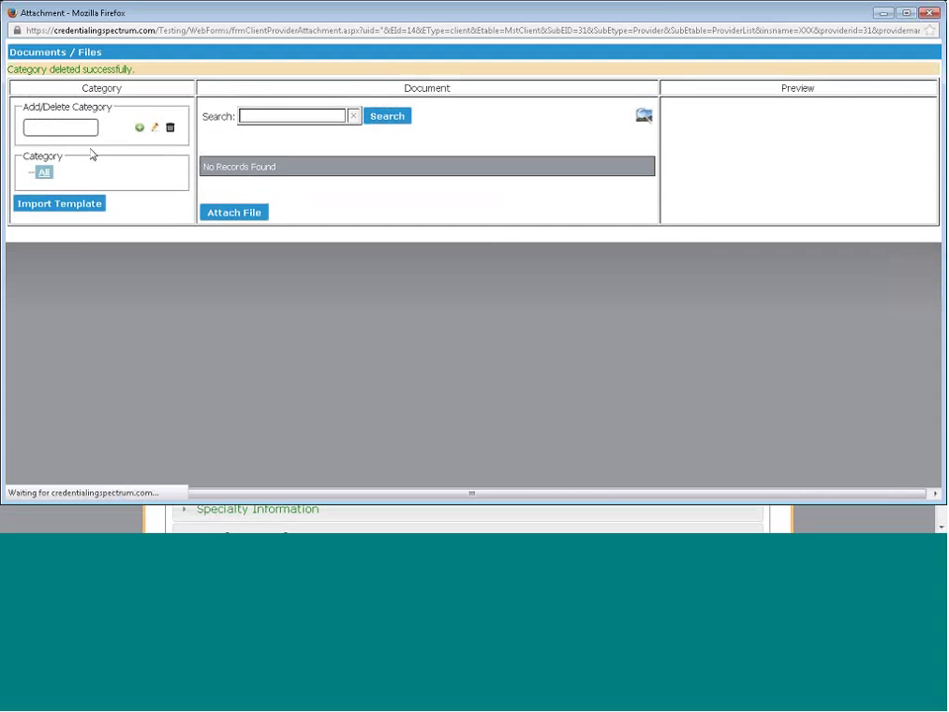
pyautogui.click(70, 206)
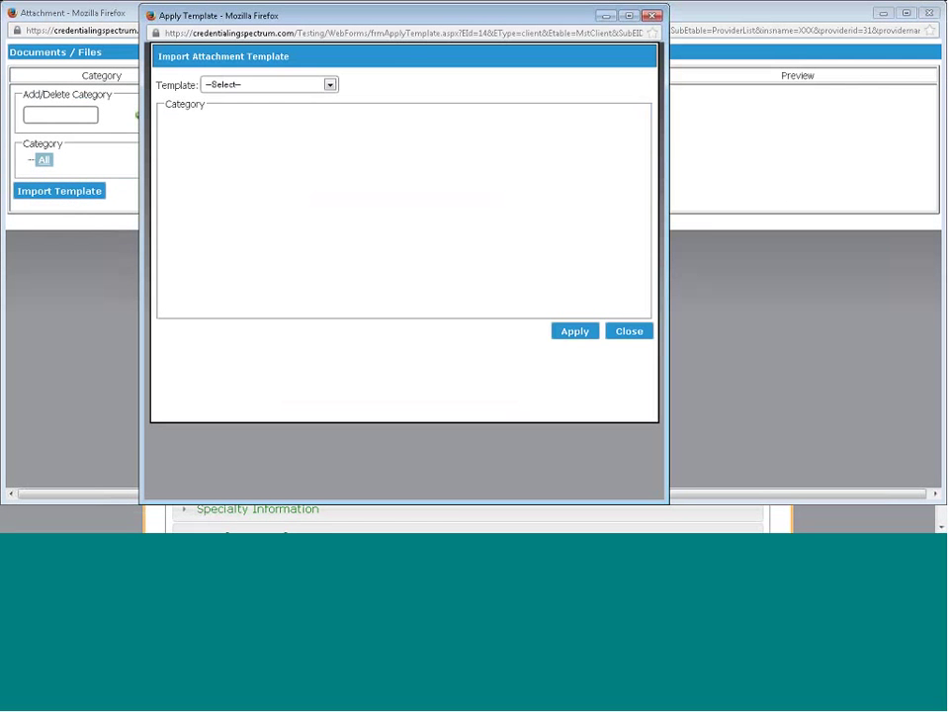
# Apply the Provider Credentials attachment template's categories
pyautogui.click(331, 87)
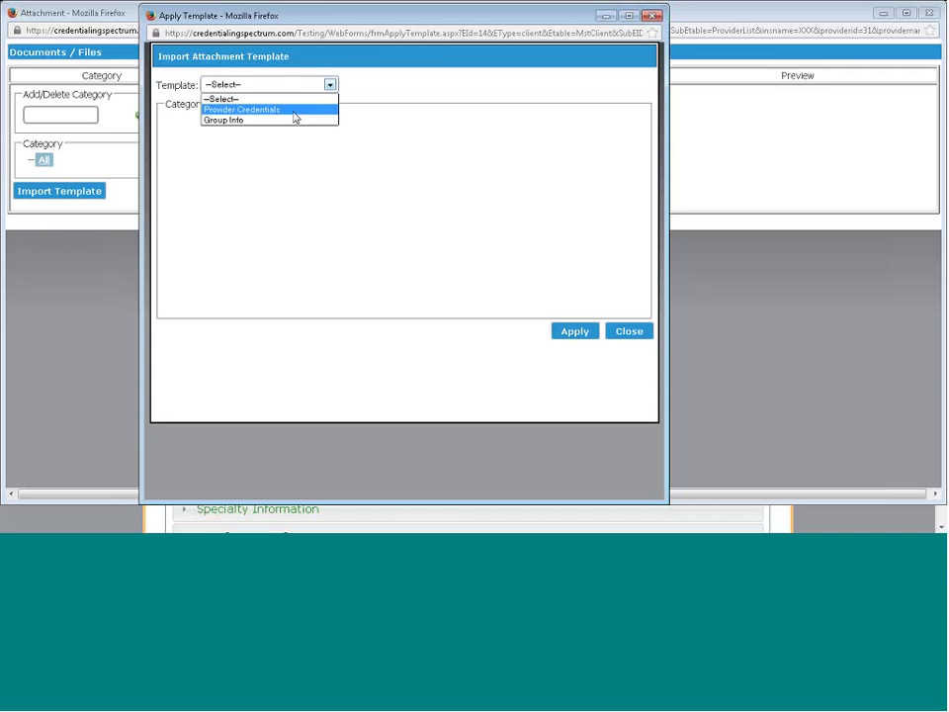
pyautogui.click(293, 118)
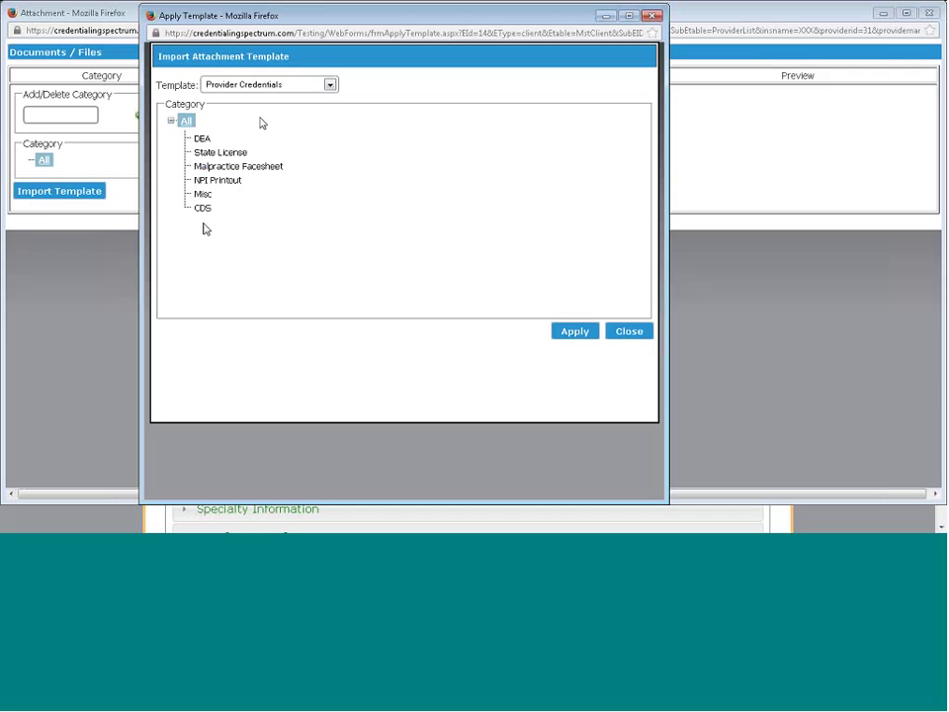
pyautogui.click(574, 331)
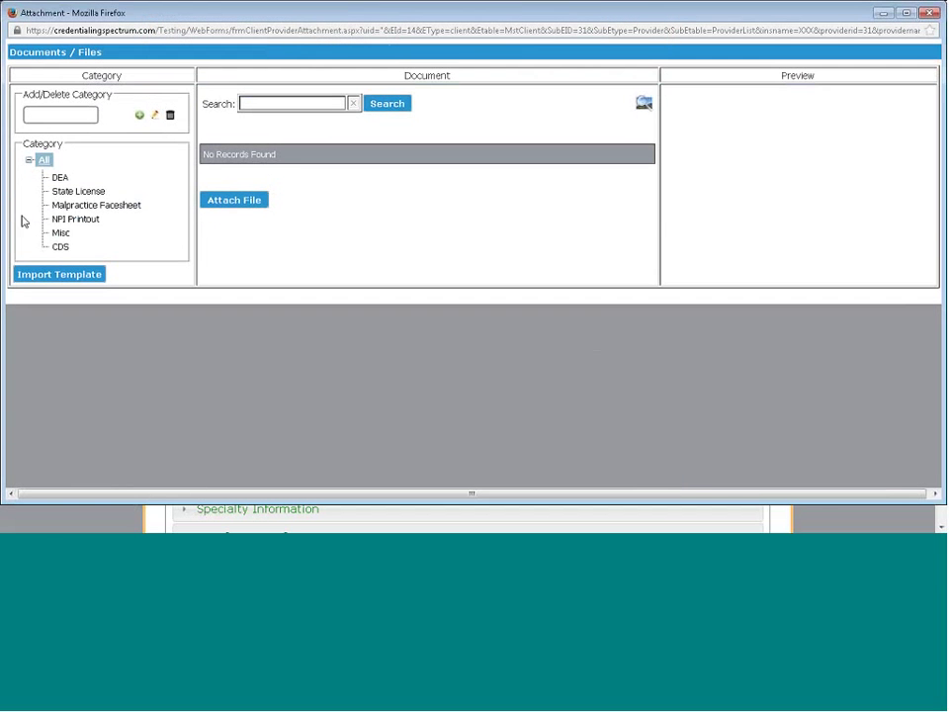
# Add a DEA2 subcategory under the DEA category
pyautogui.click(61, 178)
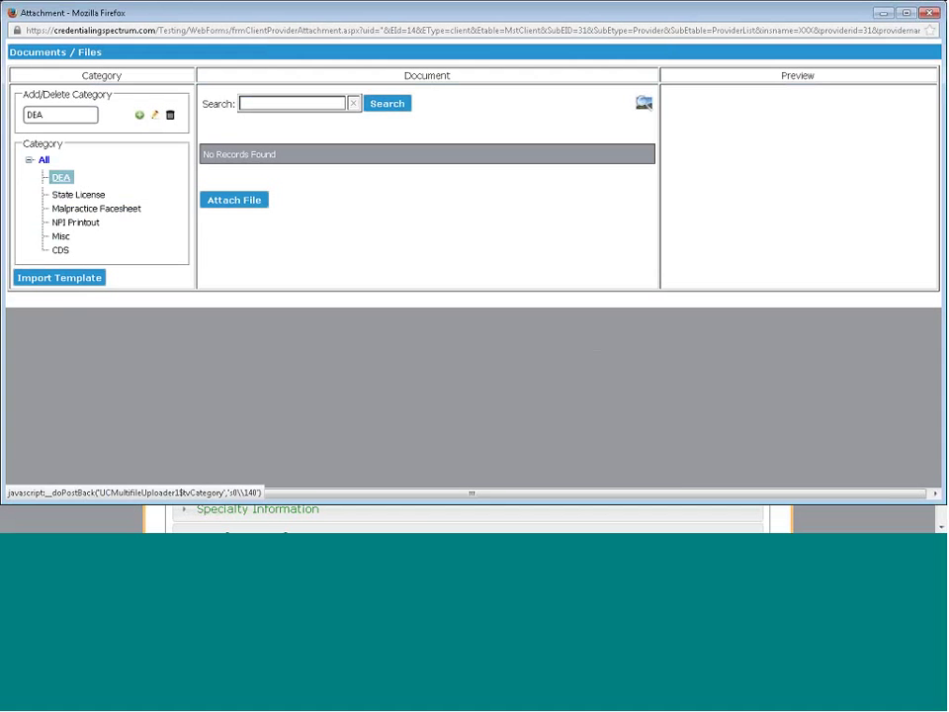
pyautogui.click(50, 114)
pyautogui.write('2')
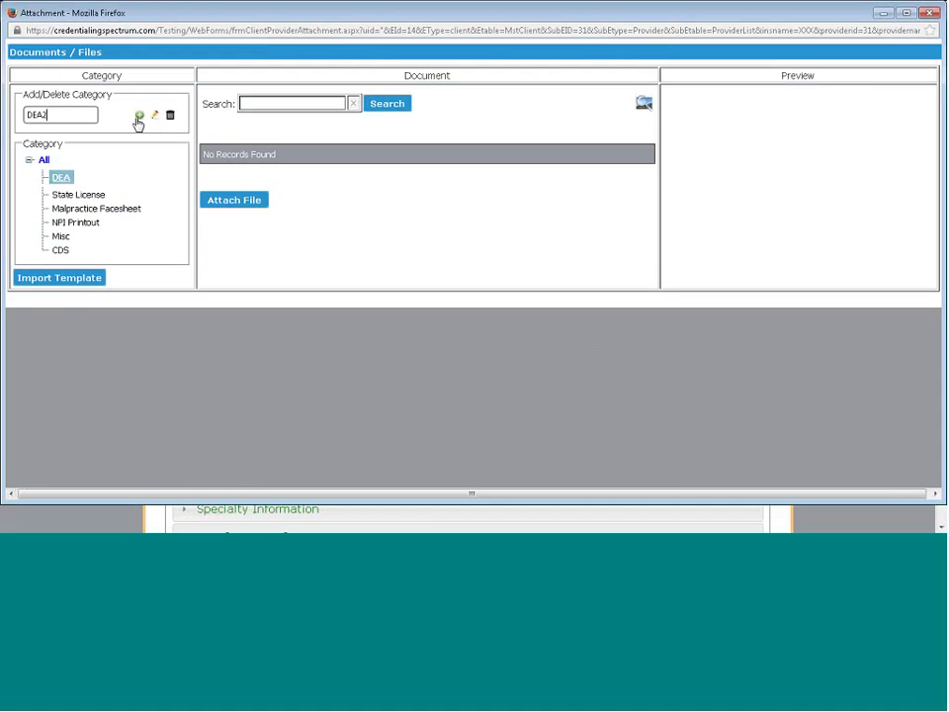
pyautogui.click(139, 116)
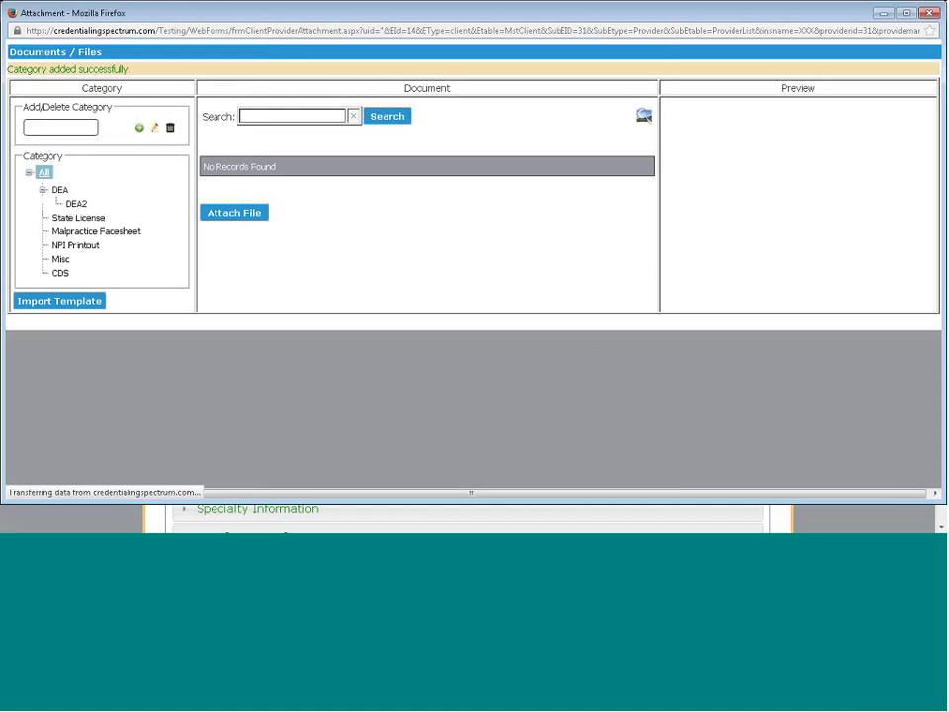
pyautogui.click(60, 191)
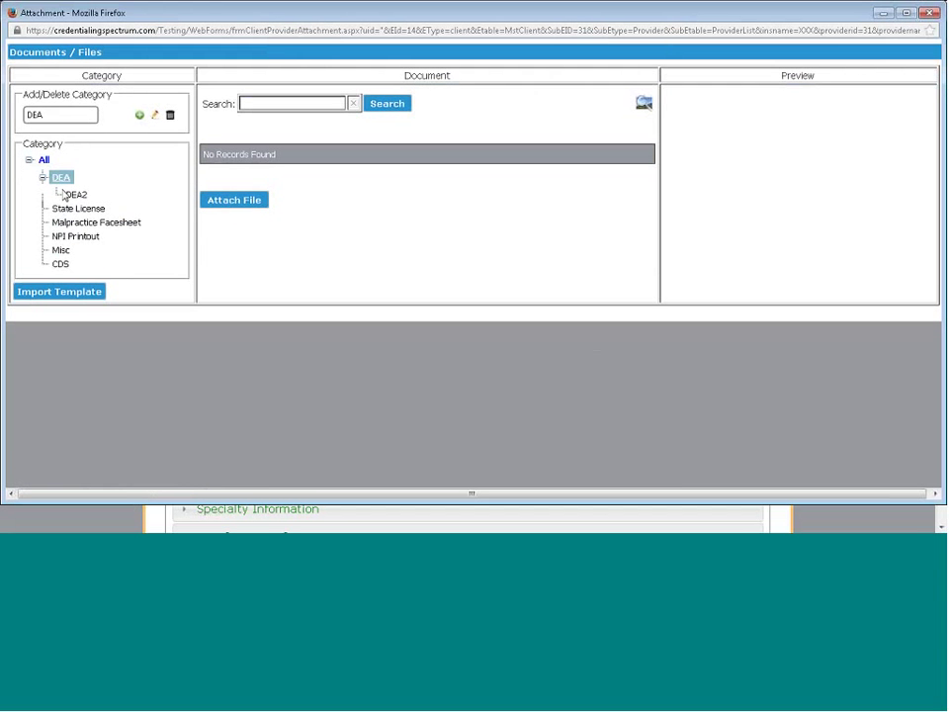
# Cancel the DEA file upload without choosing a file and close the Attachment window
pyautogui.click(225, 202)
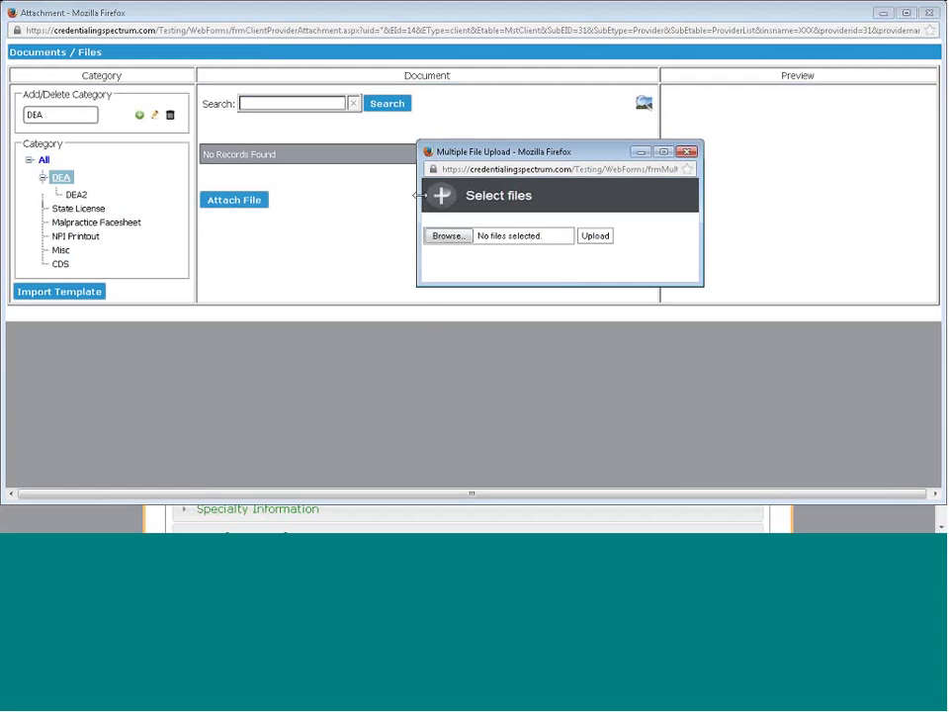
pyautogui.click(449, 237)
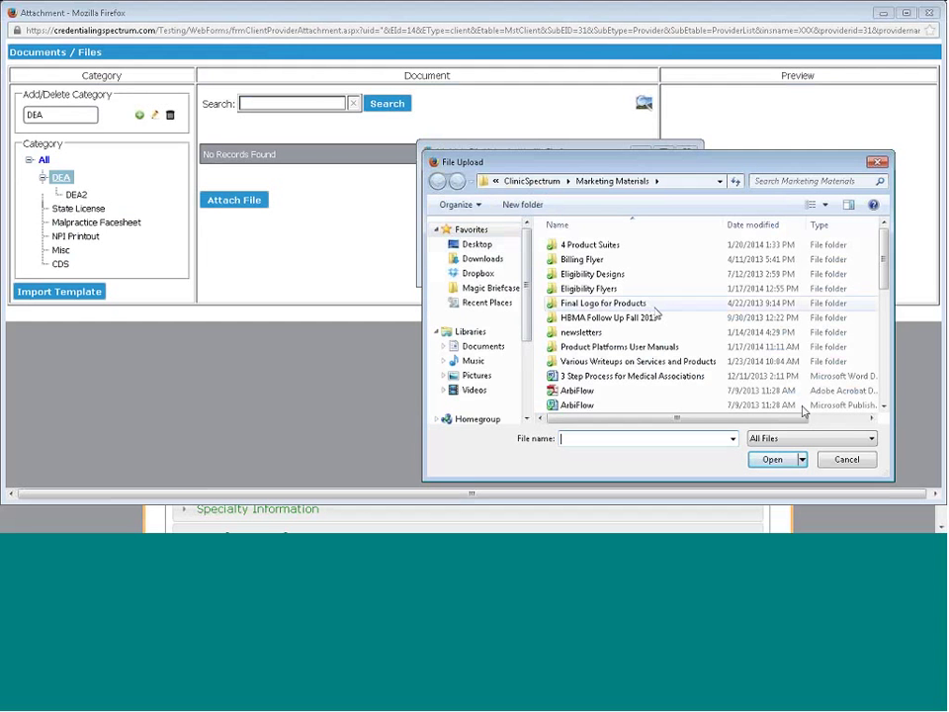
pyautogui.click(840, 461)
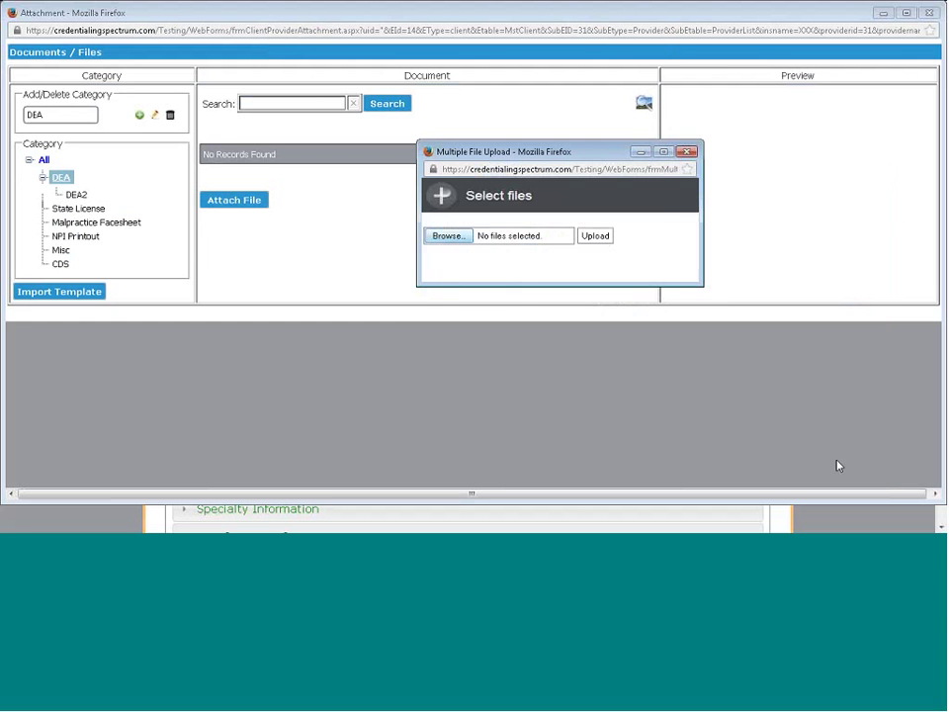
pyautogui.click(689, 153)
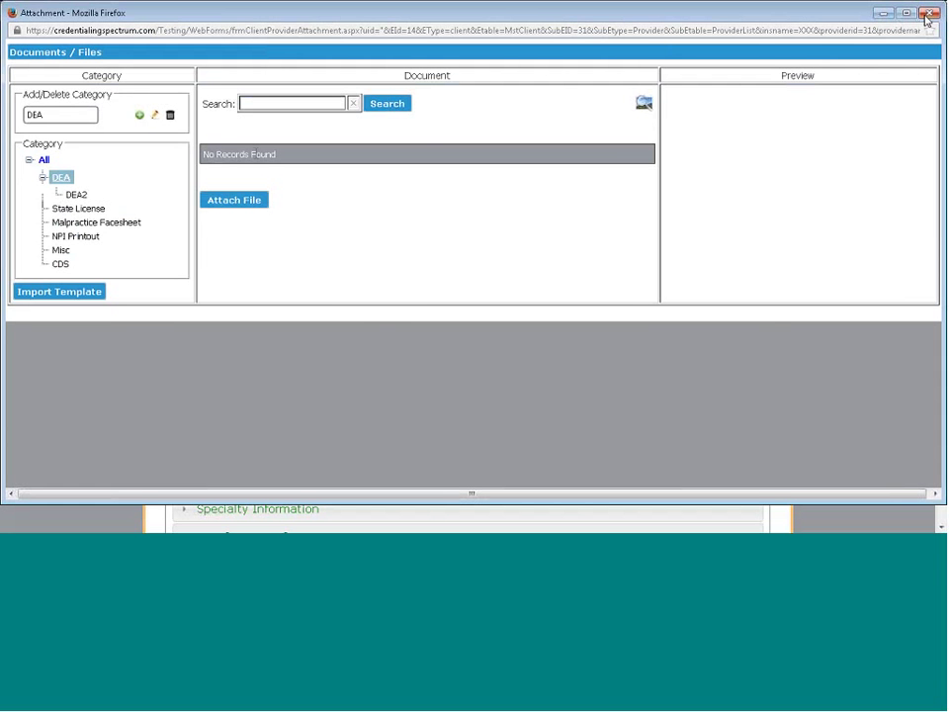
pyautogui.click(928, 14)
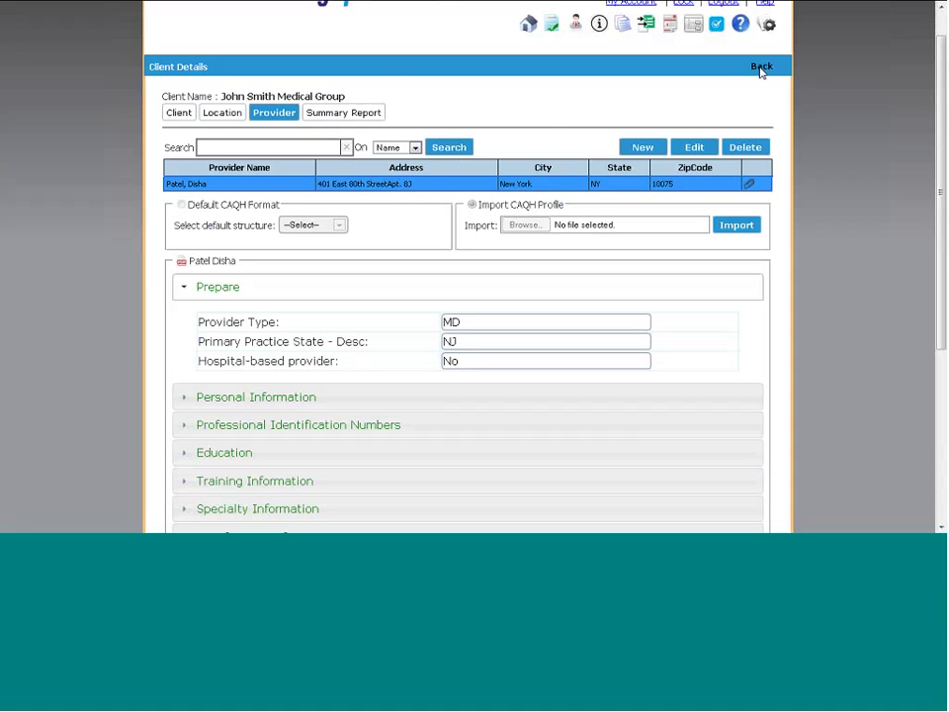
# Go back from Client Details to Credentialing and open the Insurance List
pyautogui.click(761, 67)
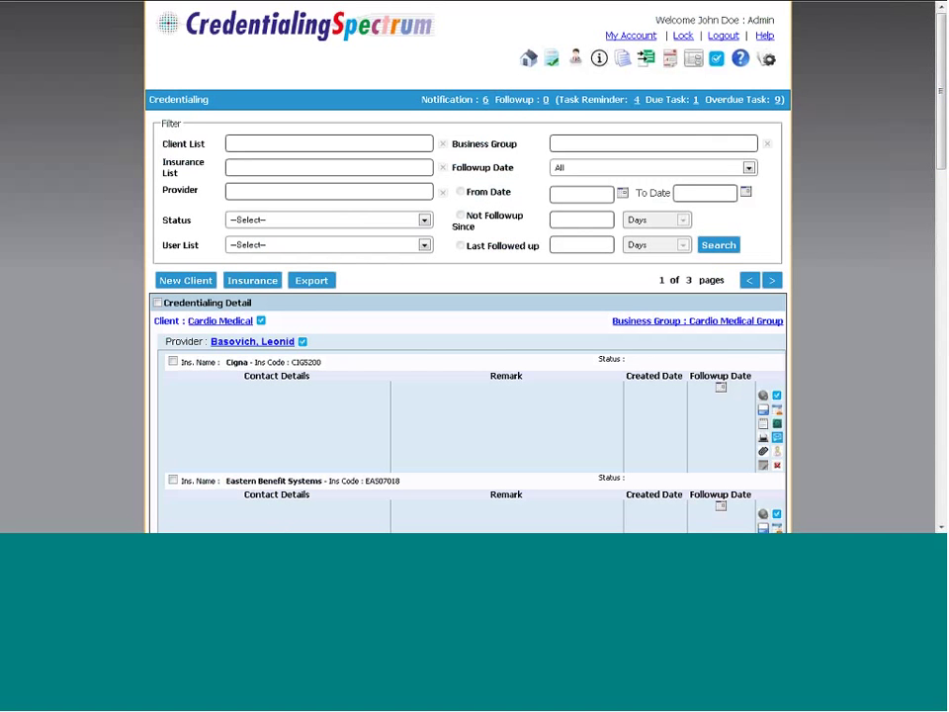
pyautogui.click(254, 281)
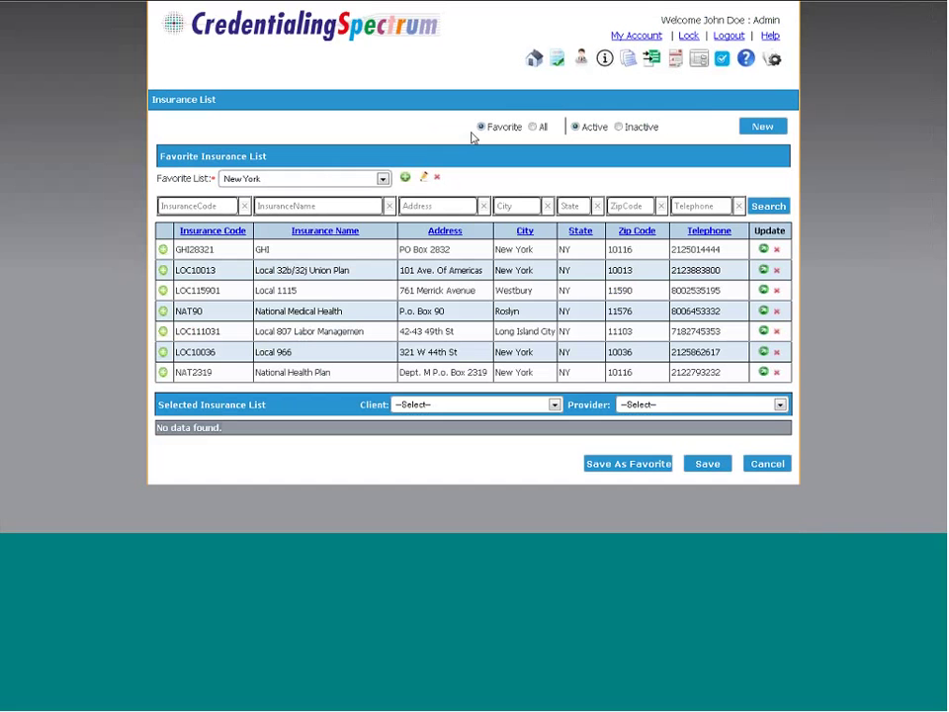
# Show all insurers instead of favourites and search Insurance Name for 'aetna'
pyautogui.click(532, 128)
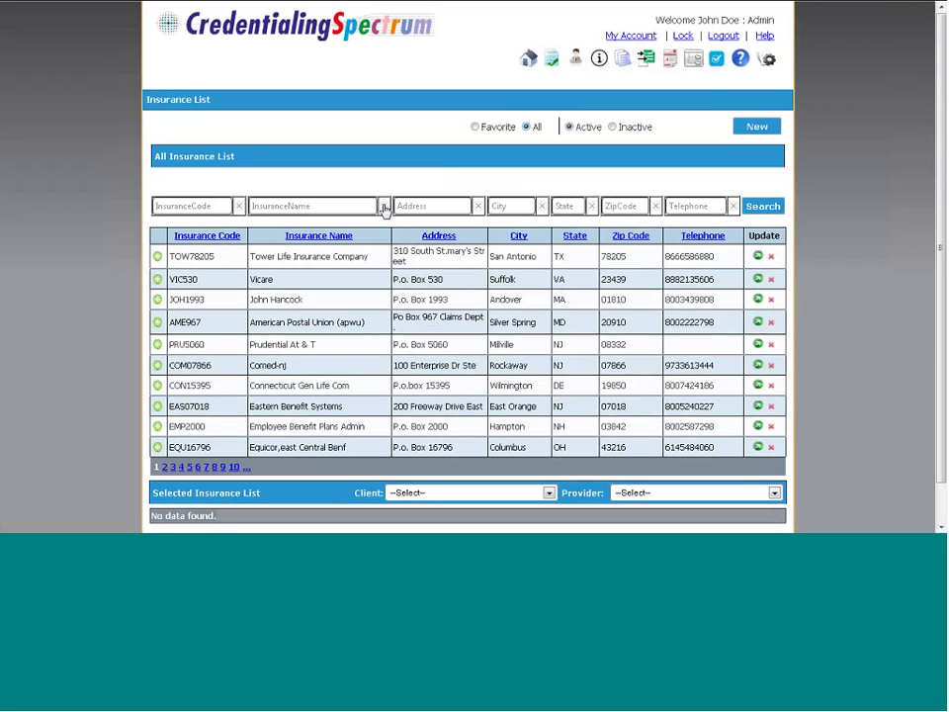
pyautogui.click(350, 206)
pyautogui.write('aetna')
pyautogui.click(763, 210)
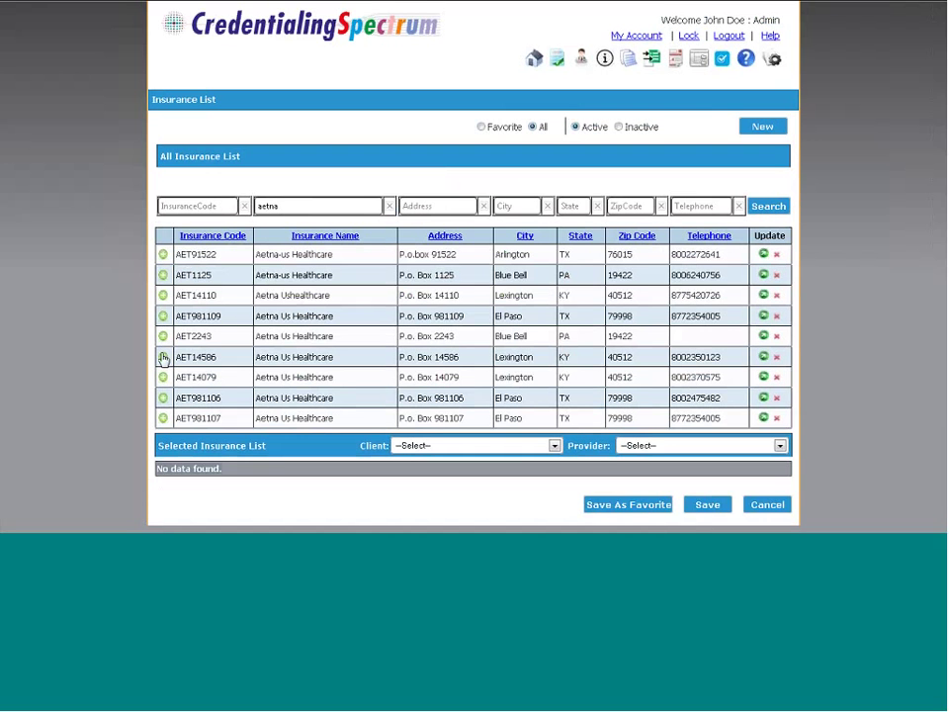
# Pick John Smith Medical Group and its provider, and add AET14110 Aetna Ushealthcare to the selection
pyautogui.click(163, 359)
pyautogui.click(550, 446)
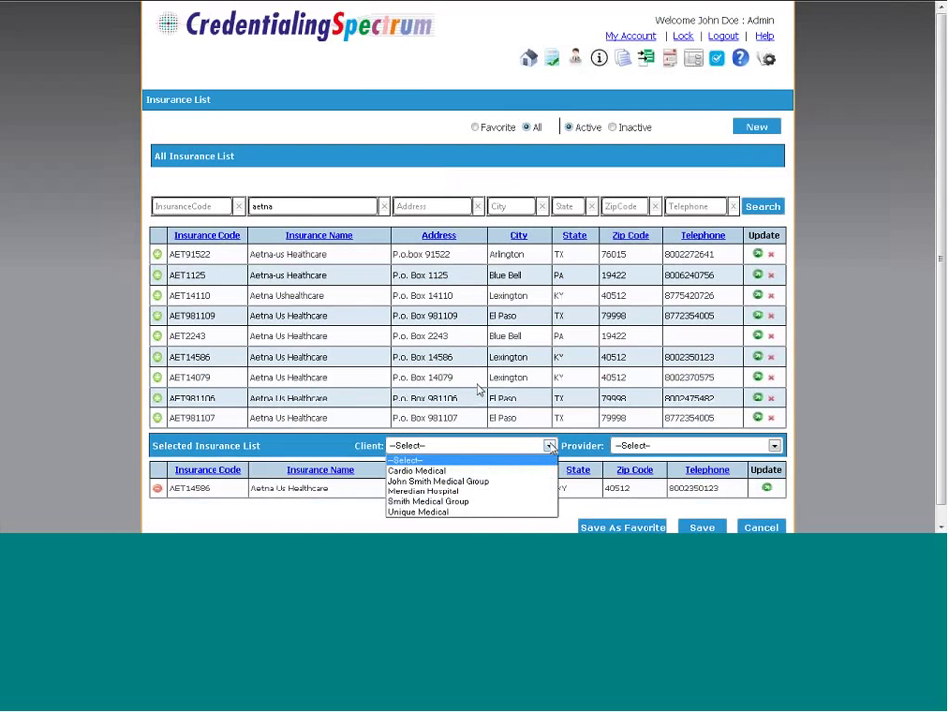
pyautogui.click(540, 483)
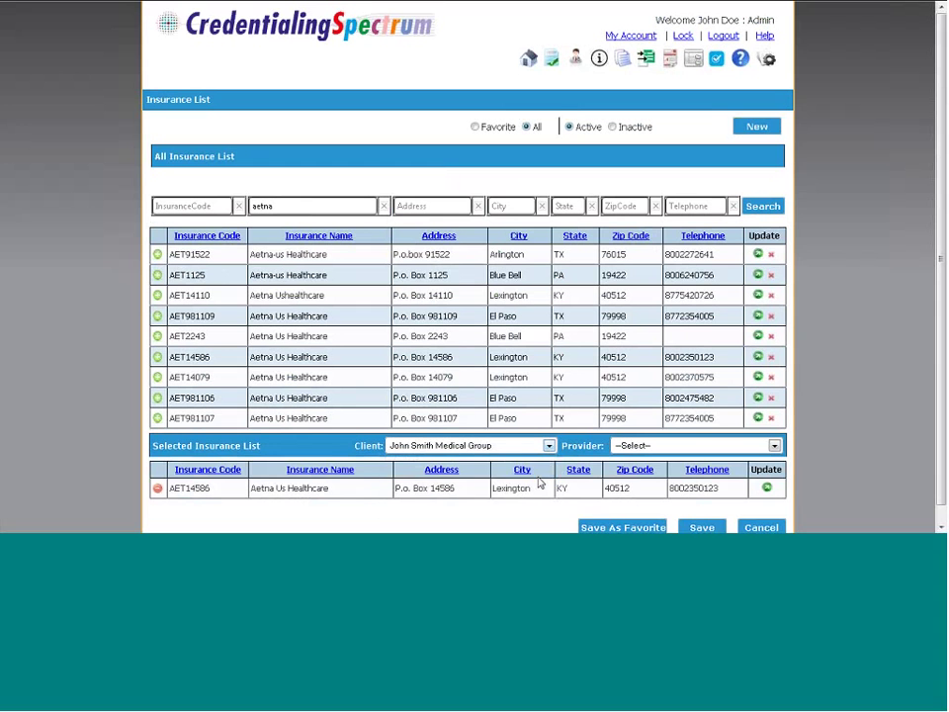
pyautogui.click(779, 445)
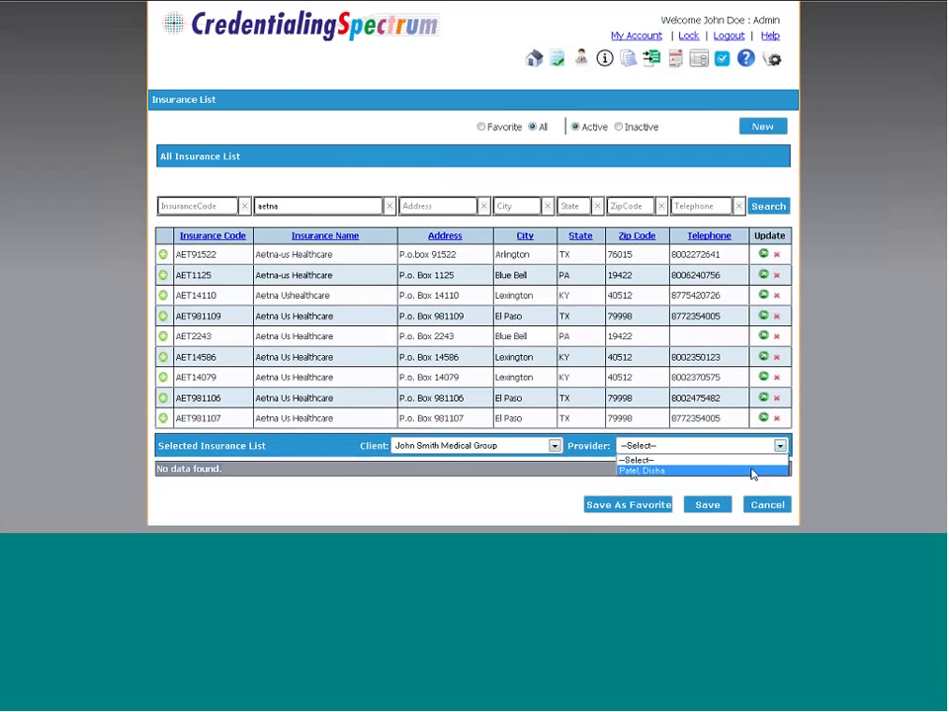
pyautogui.click(752, 470)
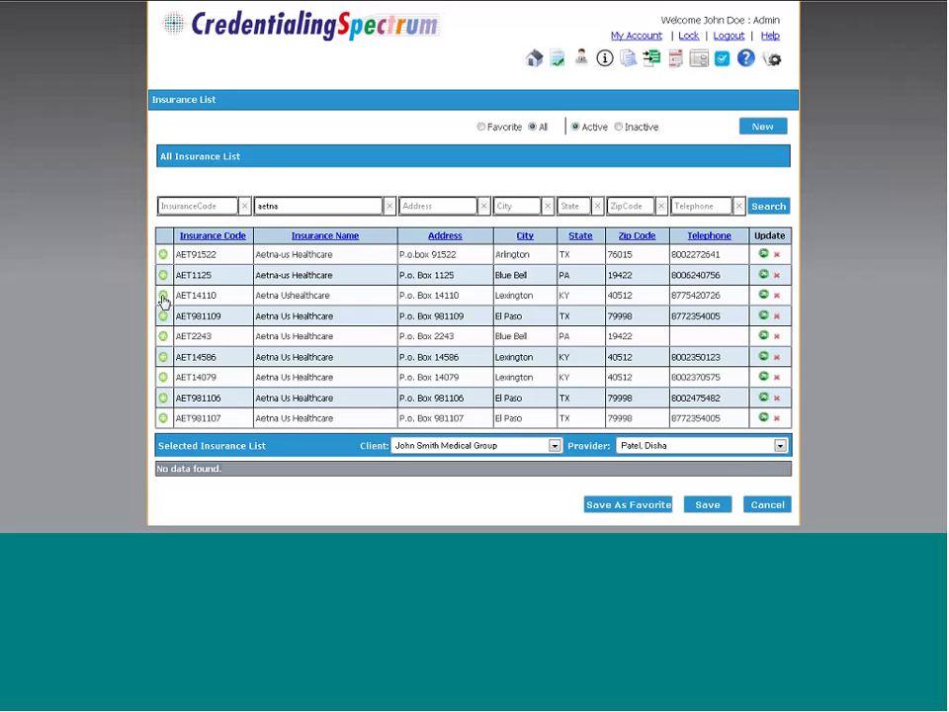
pyautogui.click(163, 296)
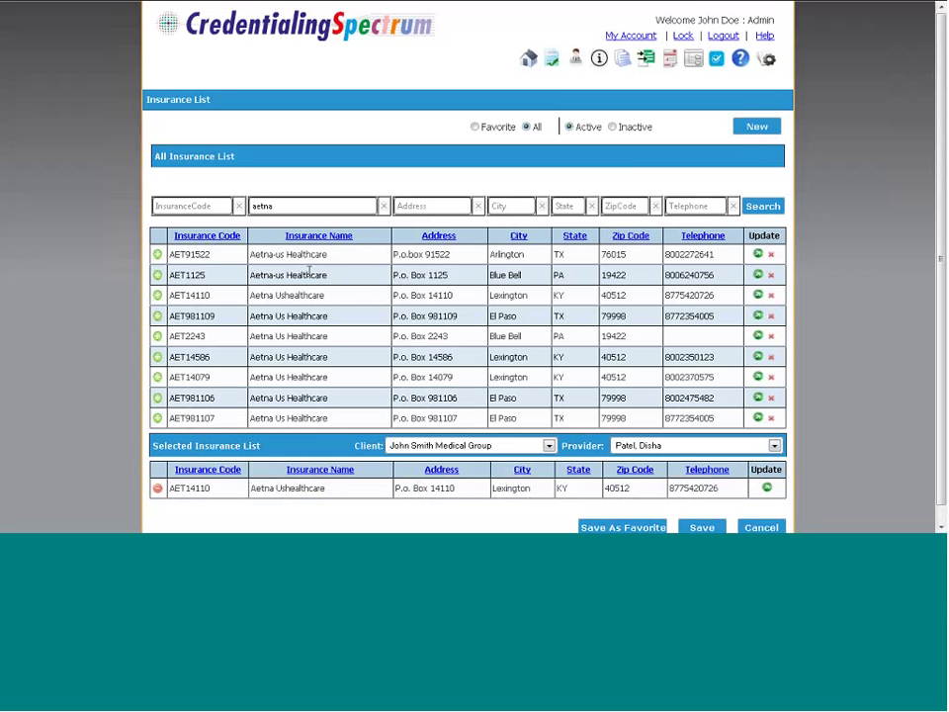
# Search insurers for 'highmark', add HIGHMARK MEDICARE SERVICES (MC), and save both mappings
pyautogui.doubleClick(262, 206)
pyautogui.write('highmark')
pyautogui.click(763, 210)
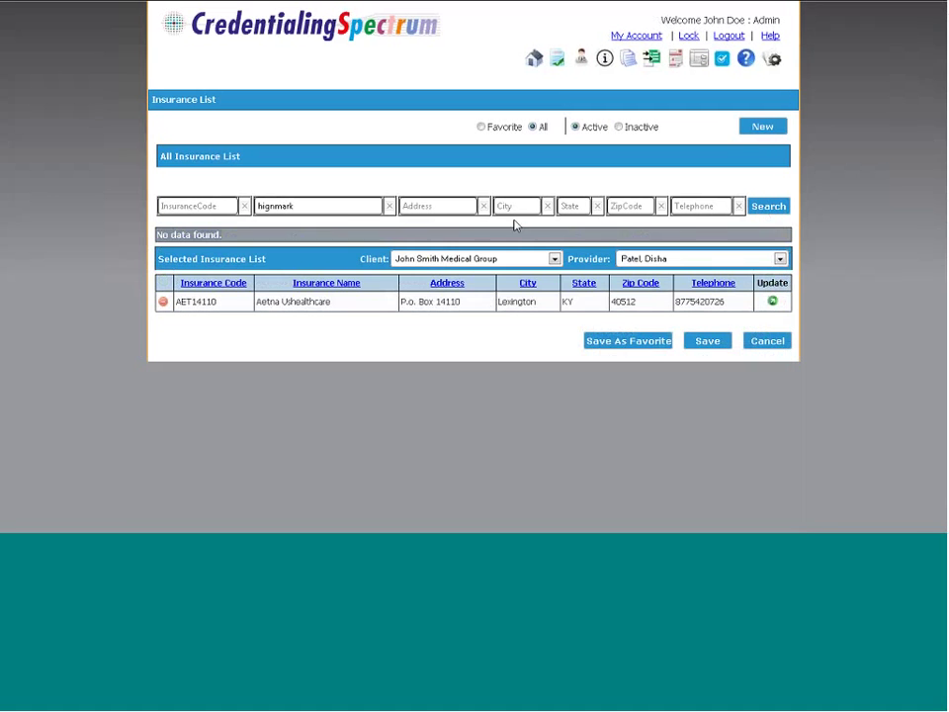
pyautogui.click(352, 205)
pyautogui.press('BackSpace')
pyautogui.press('BackSpace')
pyautogui.press('BackSpace')
pyautogui.press('BackSpace')
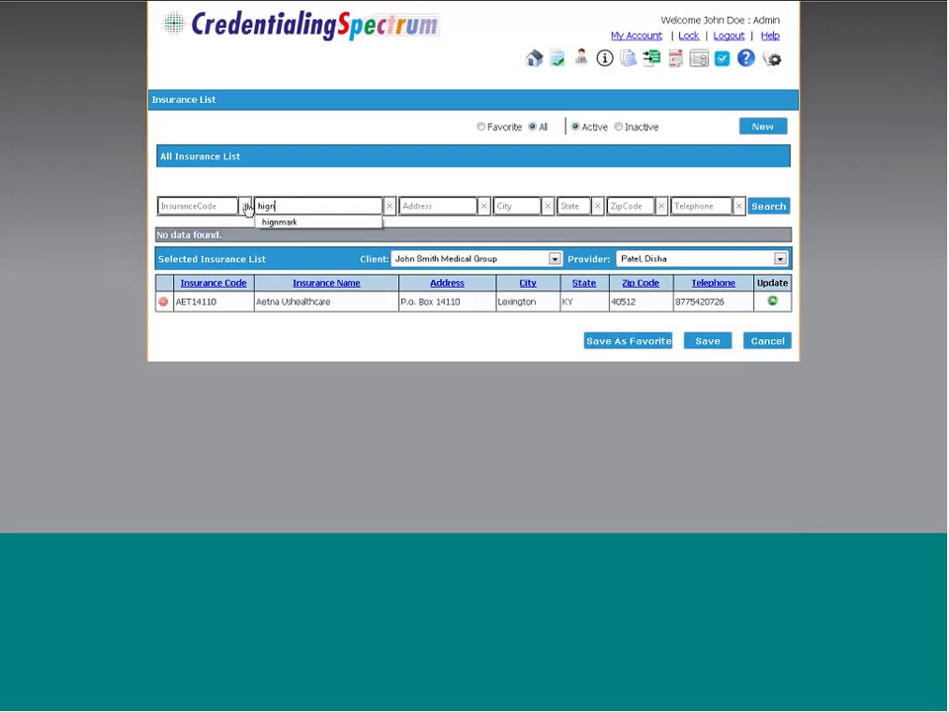
pyautogui.press('BackSpace')
pyautogui.write('hmar')
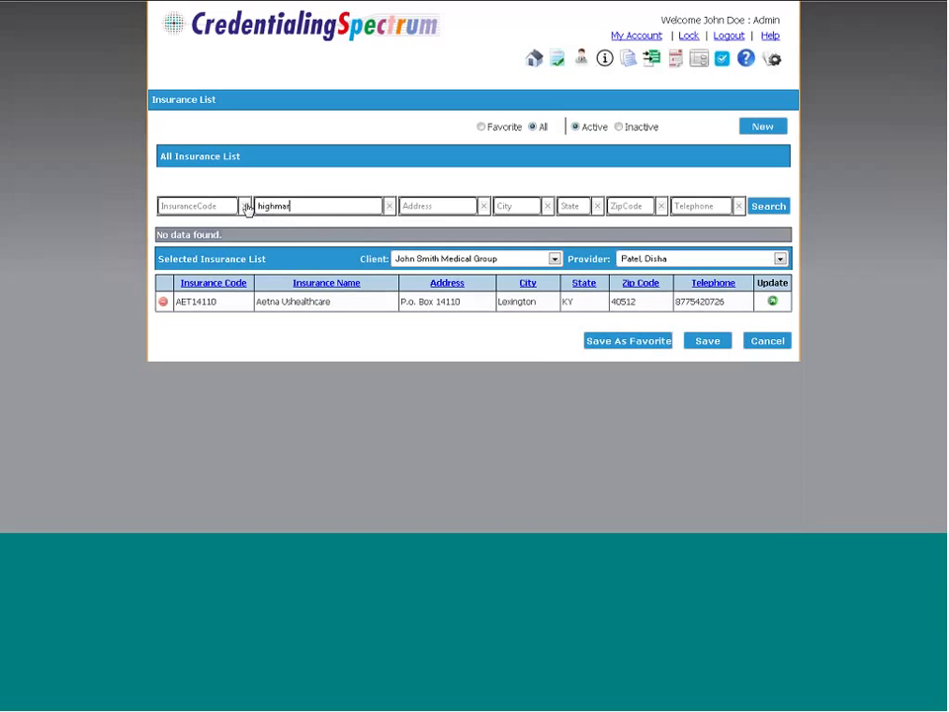
pyautogui.write('k')
pyautogui.click(770, 208)
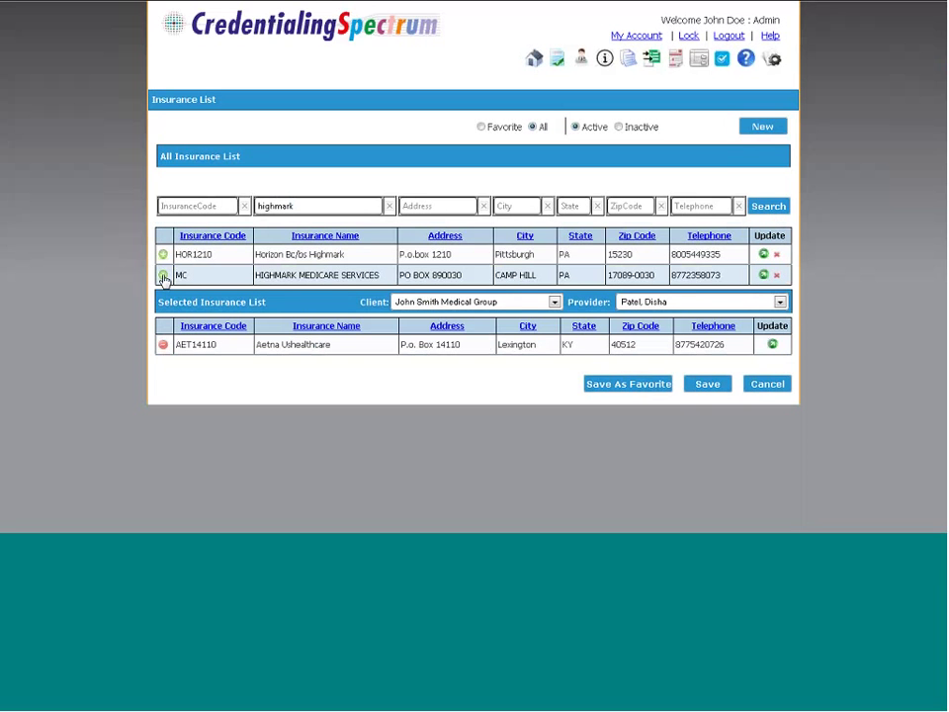
pyautogui.click(163, 274)
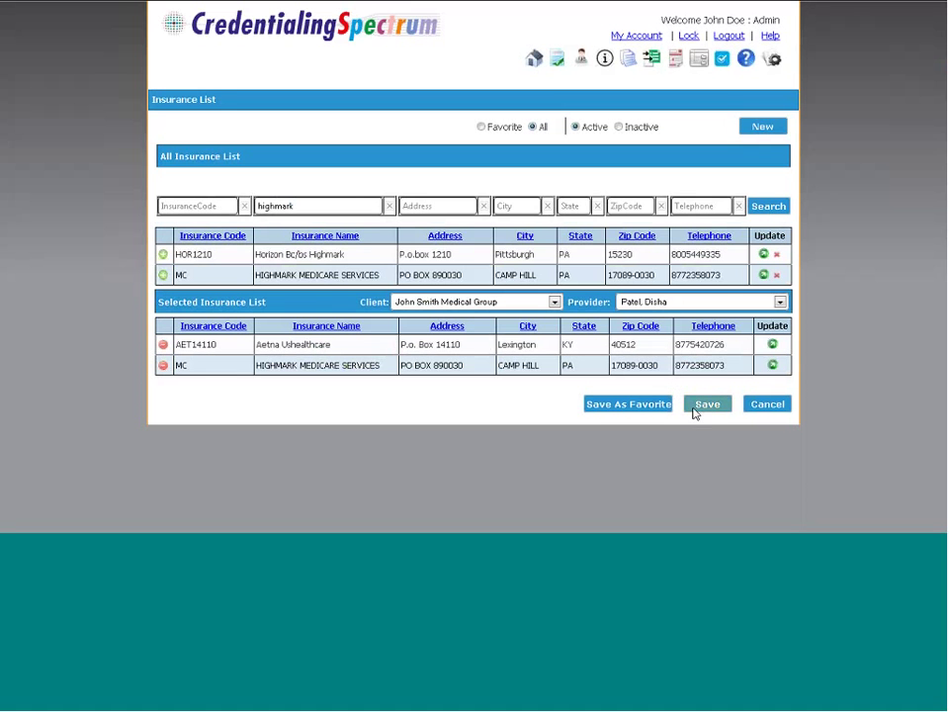
pyautogui.click(694, 413)
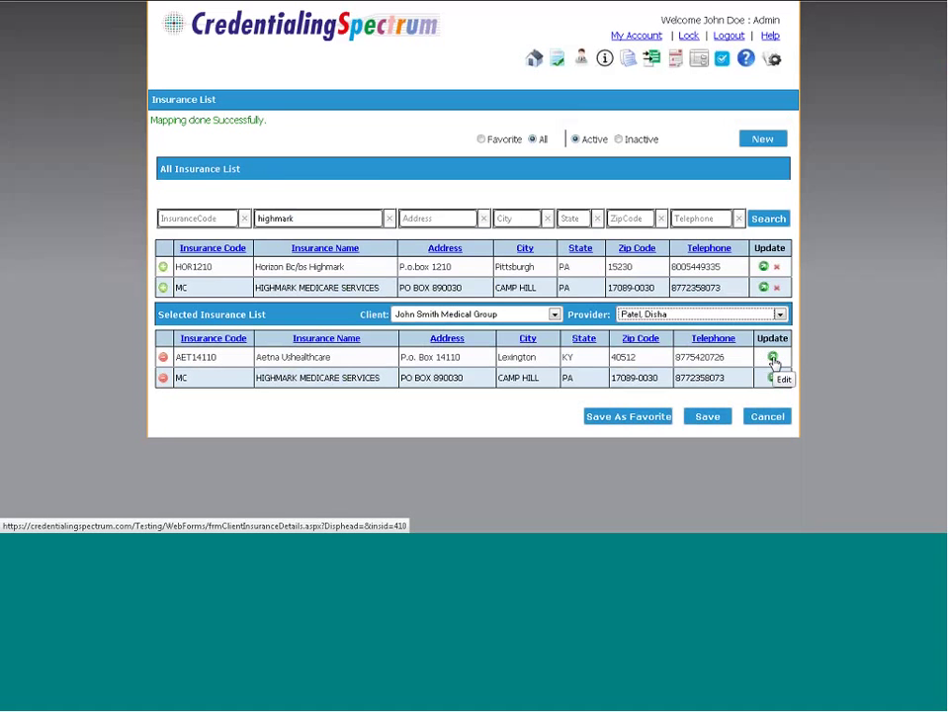
# Open the AET14110 Aetna Ushealthcare insurance details and switch them into edit mode
pyautogui.click(773, 359)
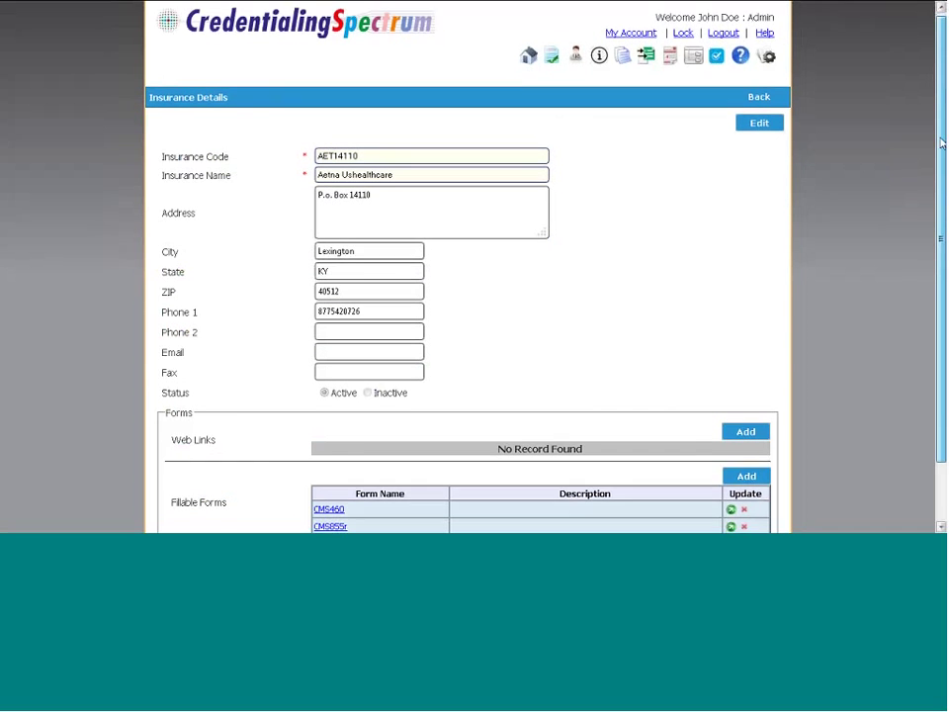
pyautogui.scroll(-1, 468, 297)
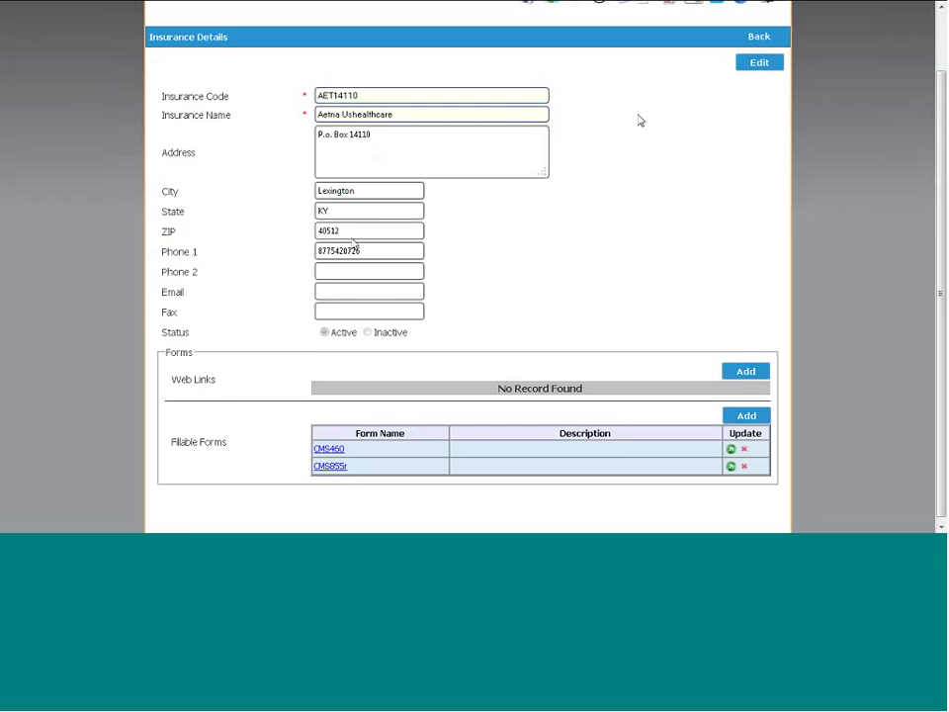
pyautogui.click(761, 64)
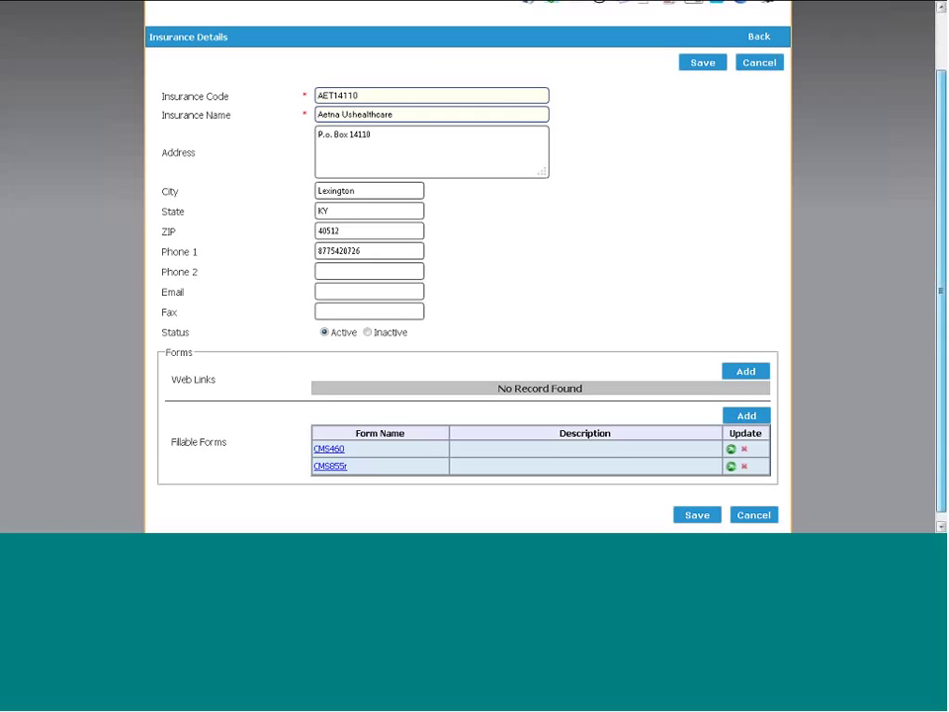
pyautogui.scroll(-1, 880, 183)
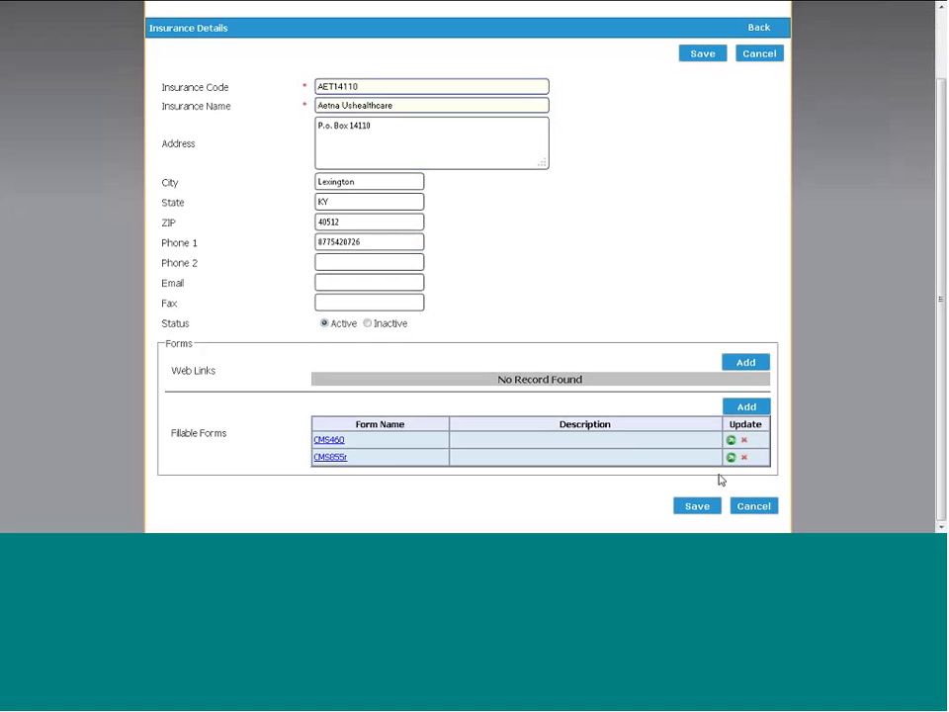
# Add a new fillable-form entry, initially picking the Medicaid Group Enrollment form
pyautogui.click(744, 411)
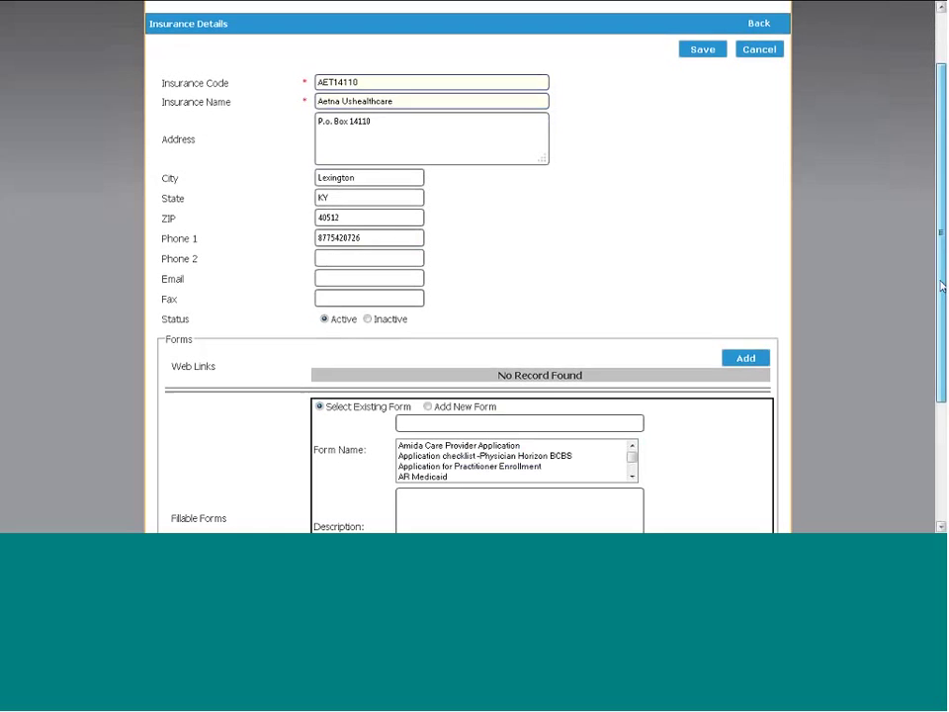
pyautogui.scroll(-3, 676, 324)
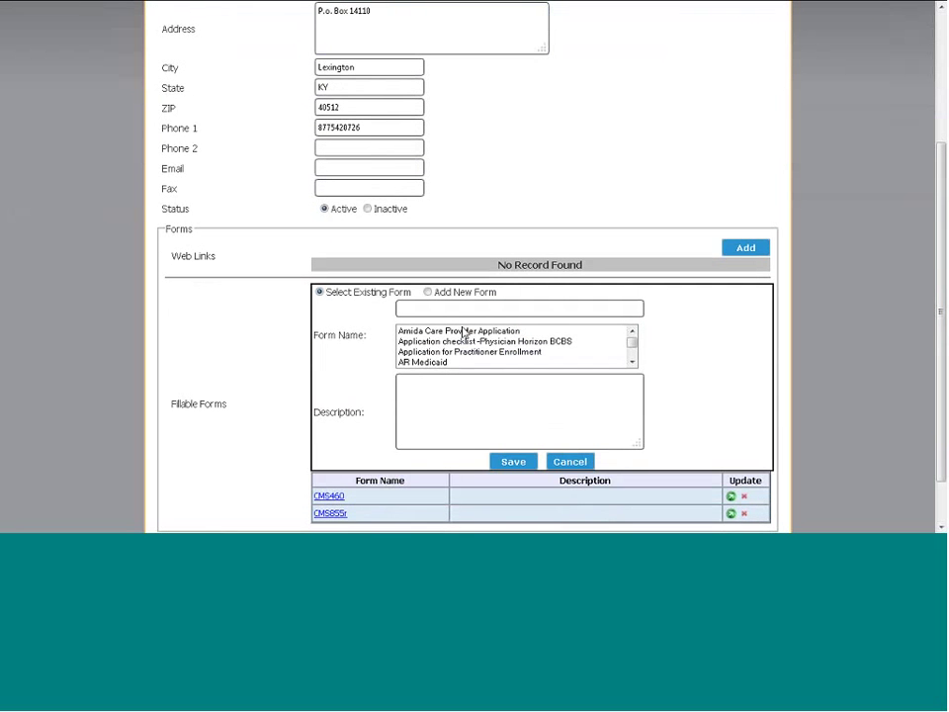
pyautogui.click(633, 364)
pyautogui.click(632, 364)
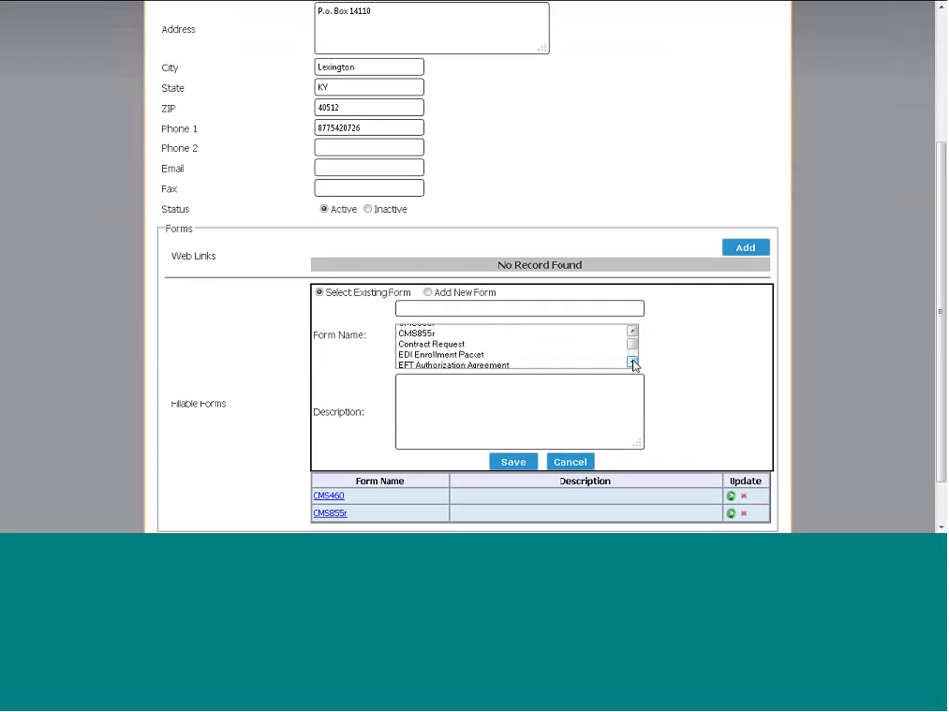
pyautogui.click(633, 364)
pyautogui.click(633, 363)
pyautogui.click(633, 364)
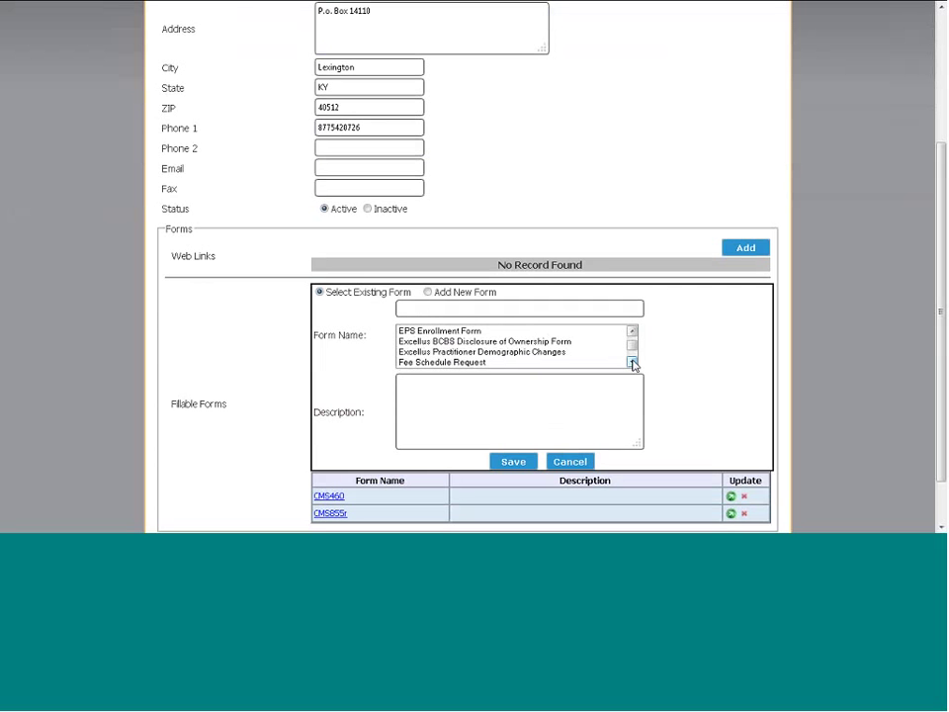
pyautogui.click(632, 364)
pyautogui.click(633, 364)
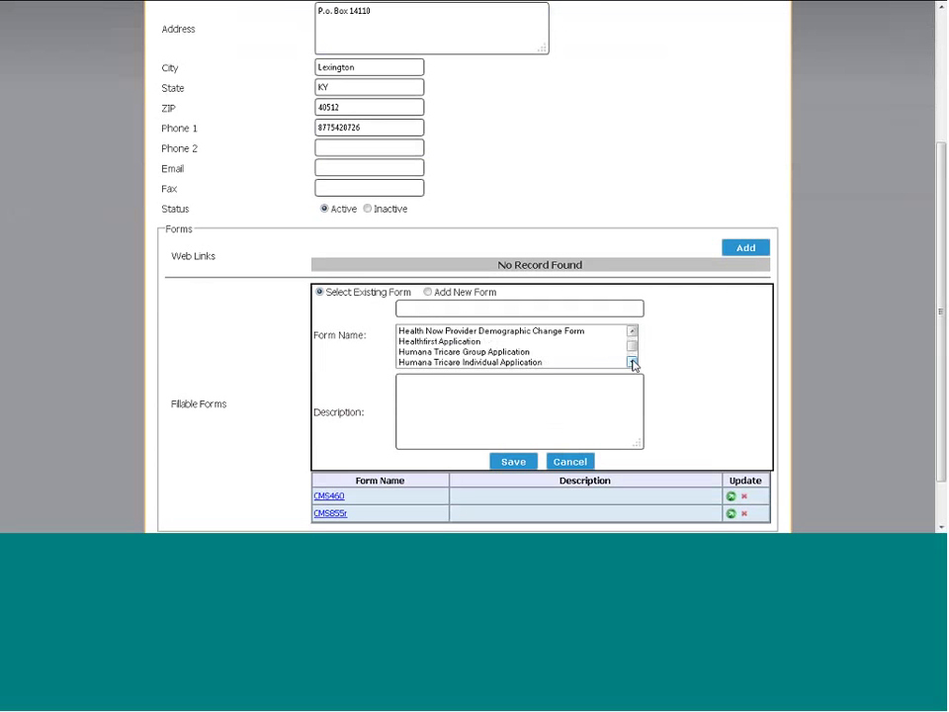
pyautogui.click(632, 364)
pyautogui.click(633, 364)
pyautogui.click(633, 363)
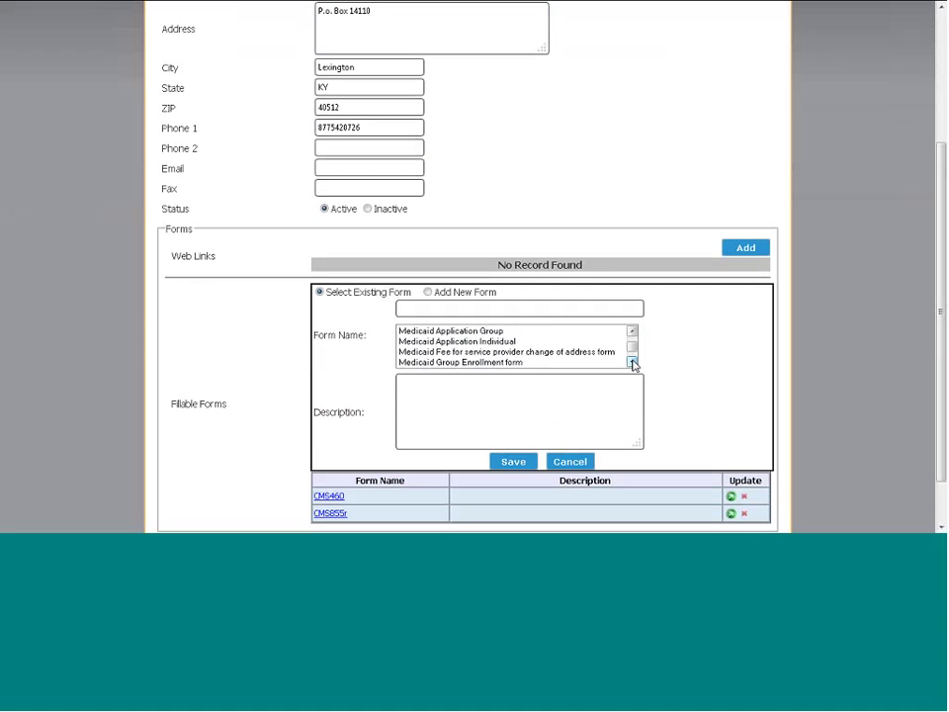
pyautogui.click(511, 363)
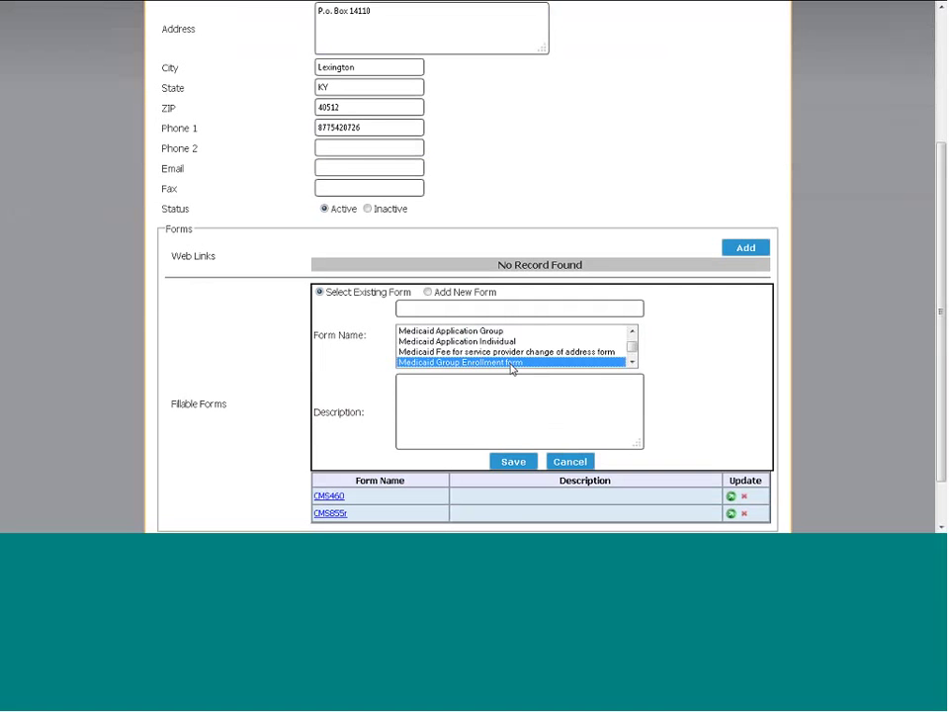
# Change the Form Name to CMS855b and add it to the fillable forms list twice
pyautogui.click(633, 333)
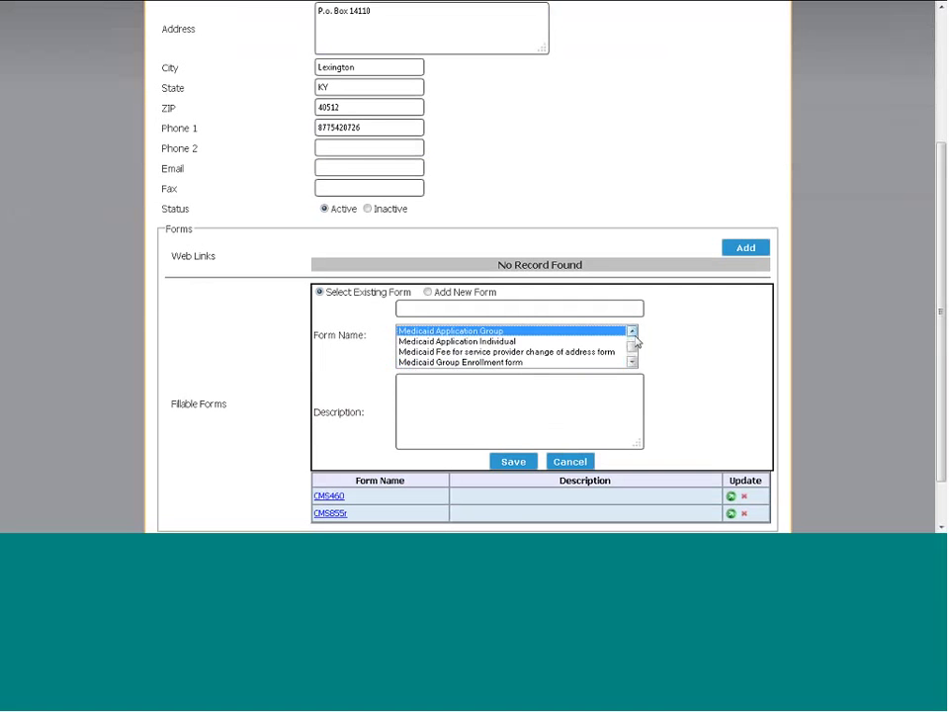
pyautogui.click(633, 333)
pyautogui.click(633, 333)
pyautogui.click(633, 333)
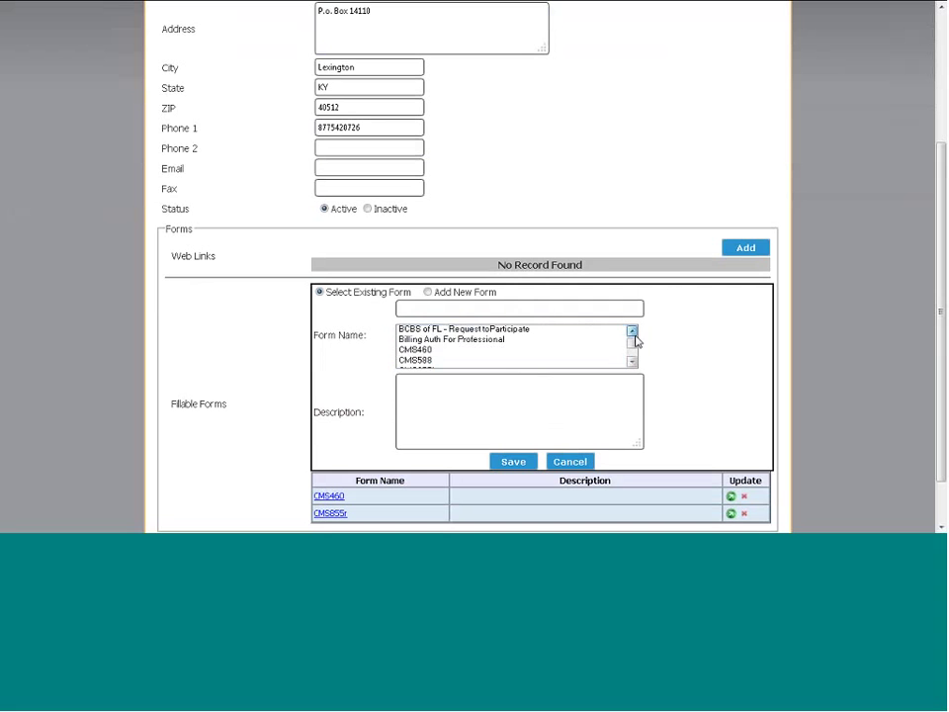
pyautogui.click(633, 333)
pyautogui.scroll(-1, 635, 356)
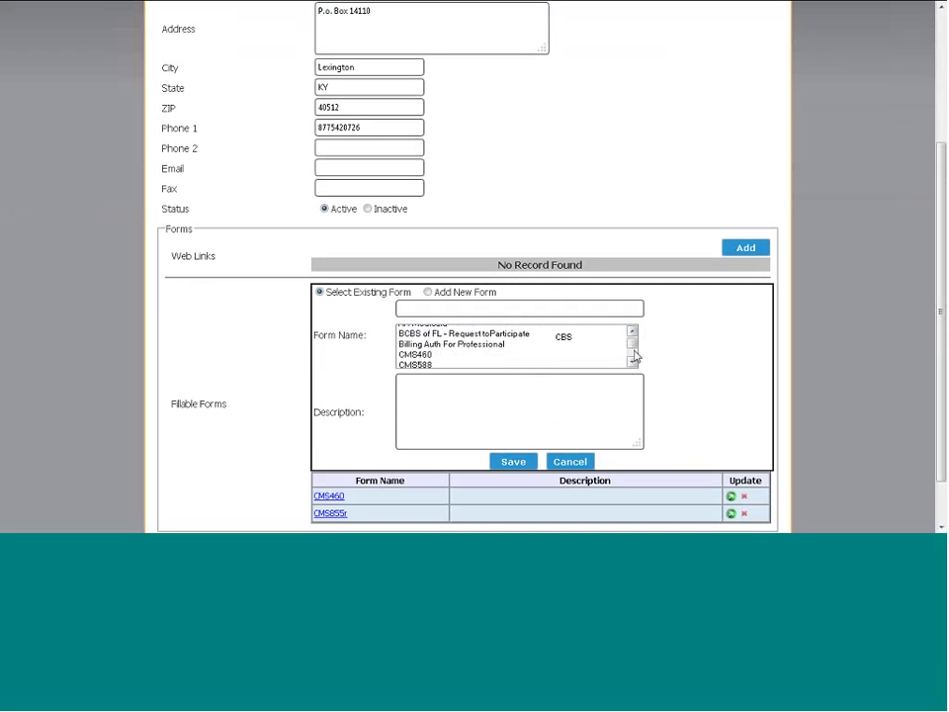
pyautogui.scroll(-1, 448, 356)
pyautogui.click(443, 342)
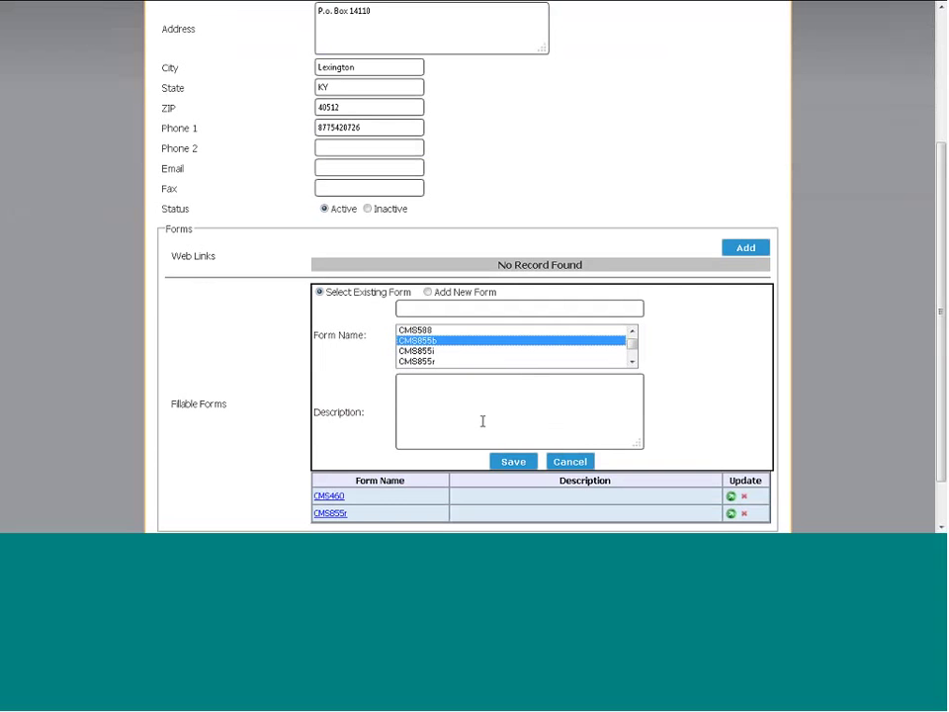
pyautogui.click(513, 462)
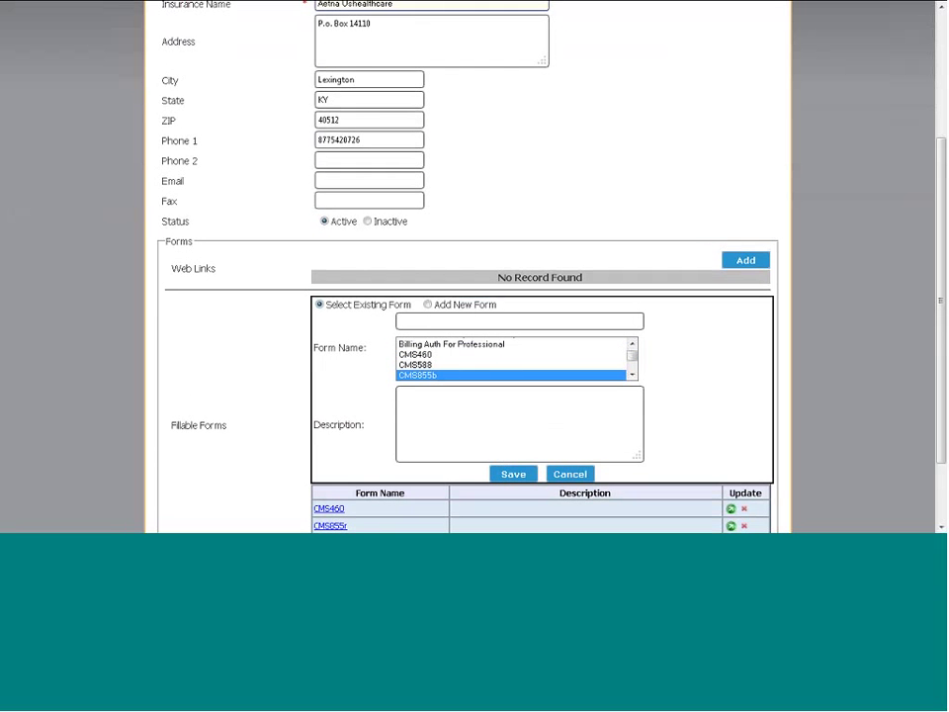
pyautogui.click(506, 477)
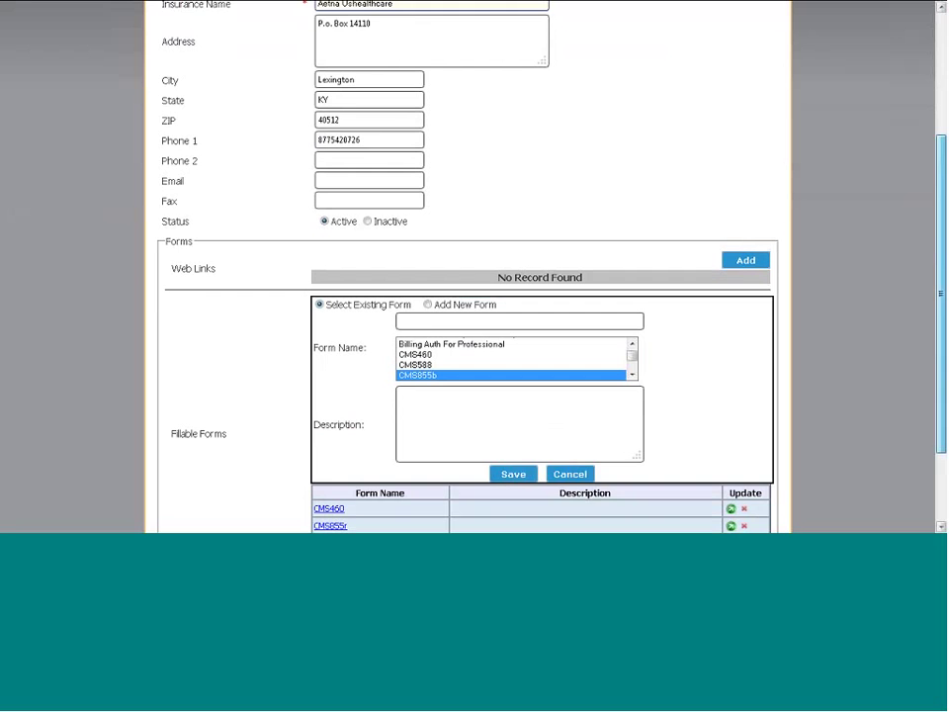
# Save the updated Aetna Ushealthcare insurance record
pyautogui.scroll(-2, 936, 287)
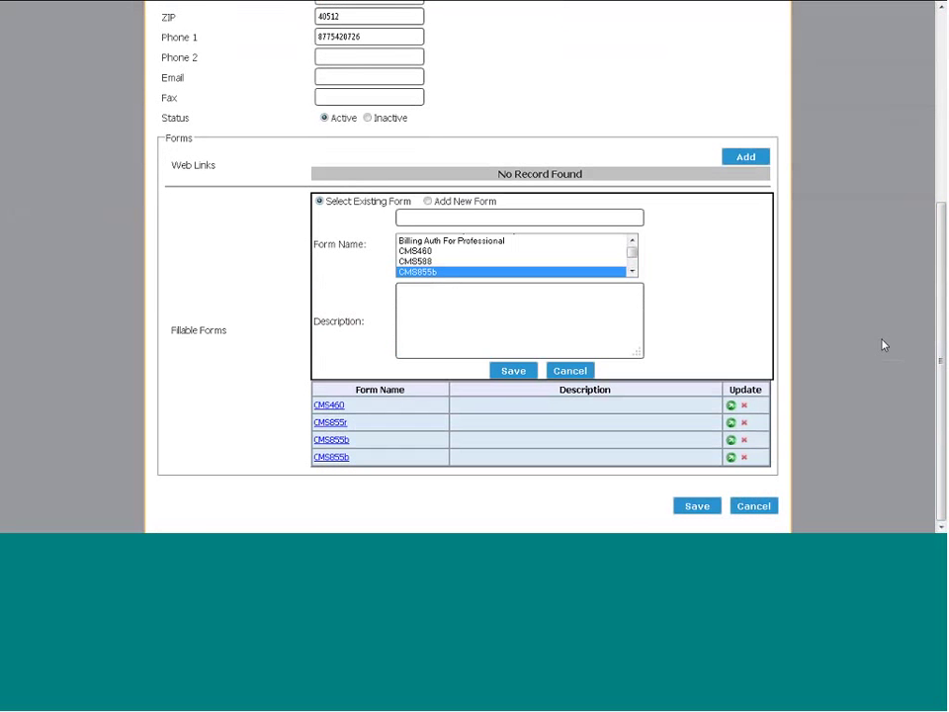
pyautogui.click(699, 510)
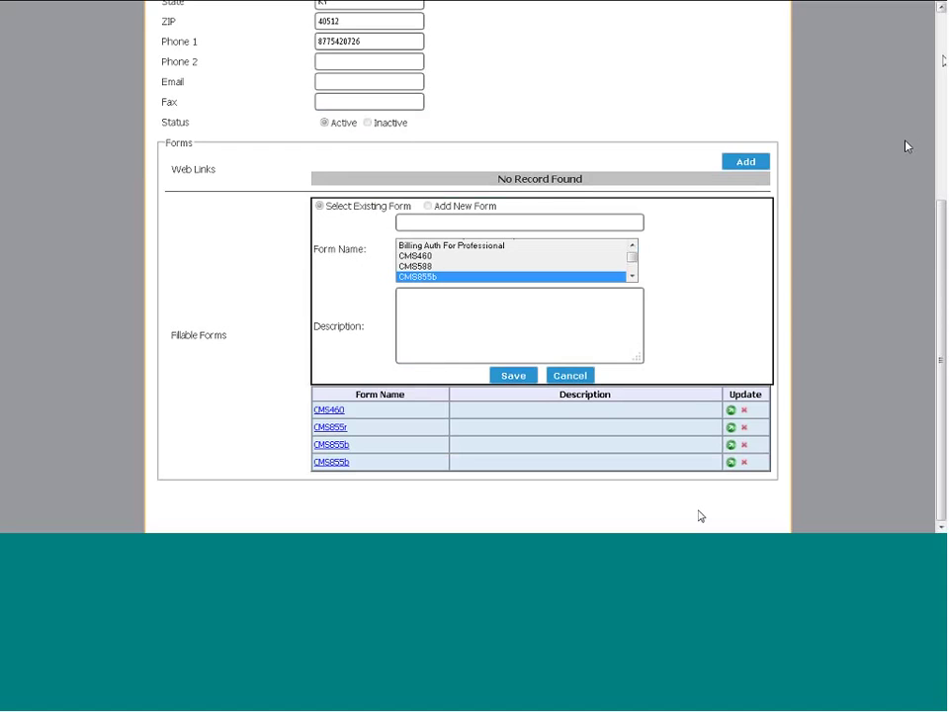
pyautogui.click(944, 61)
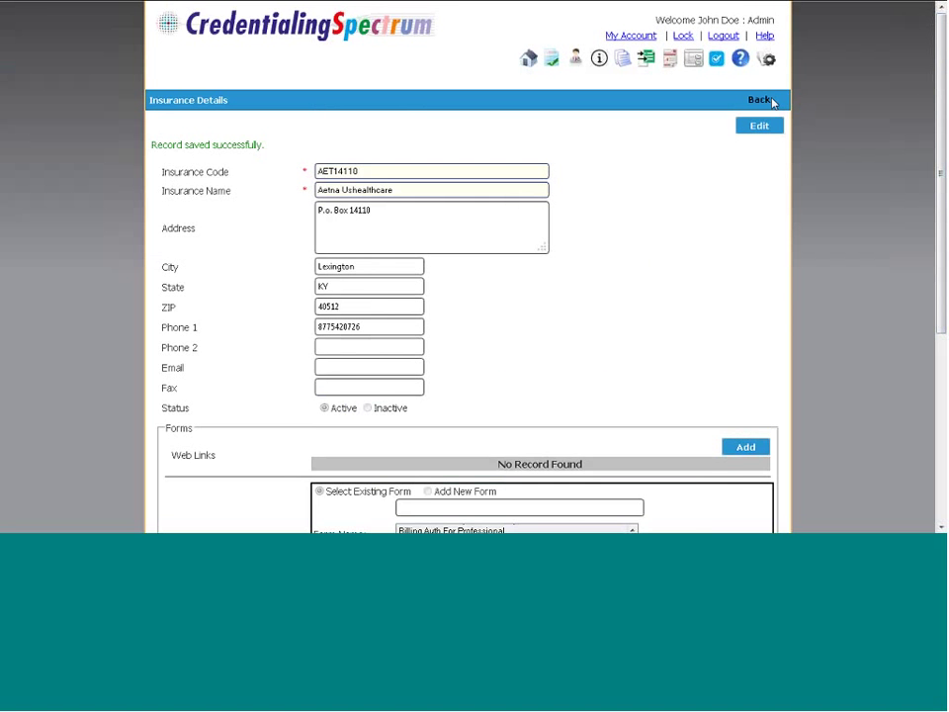
# Return from the insurance details via the Credentialing page to the Insurance List
pyautogui.click(759, 100)
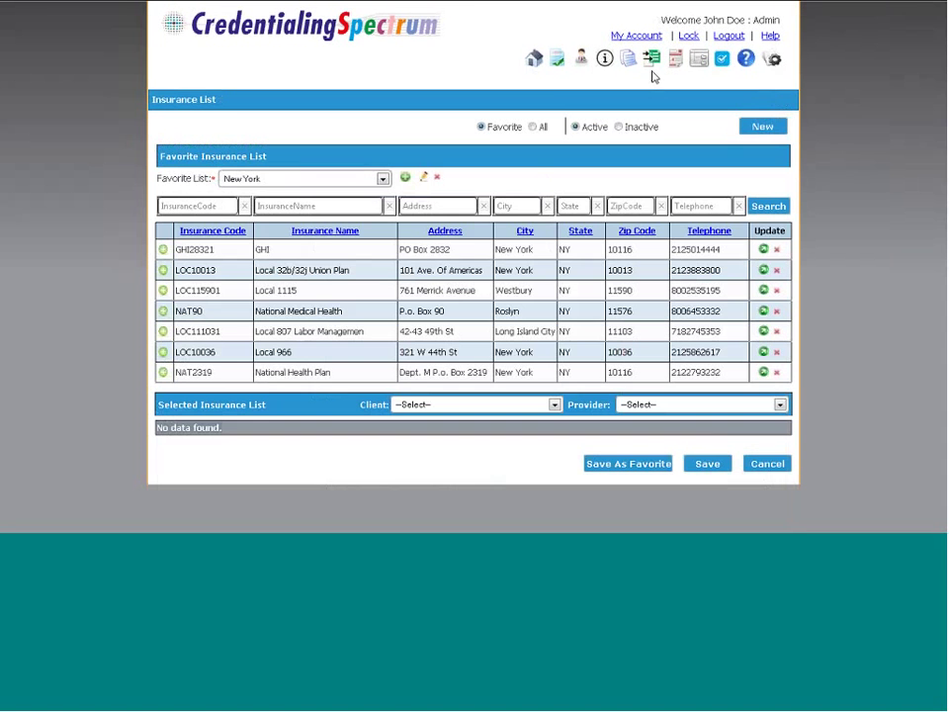
pyautogui.click(557, 61)
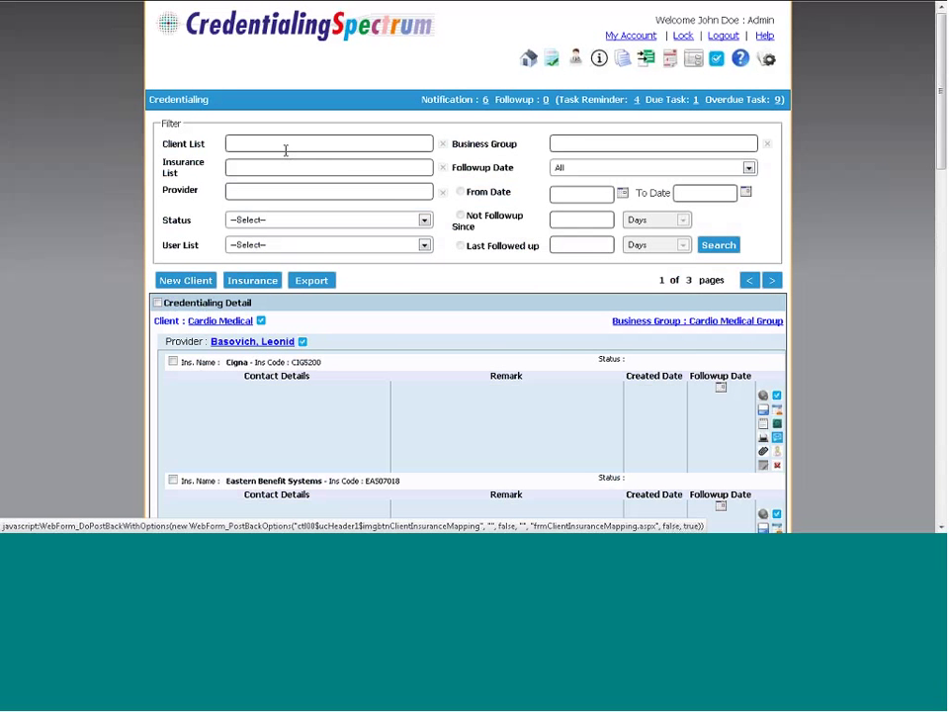
pyautogui.click(257, 194)
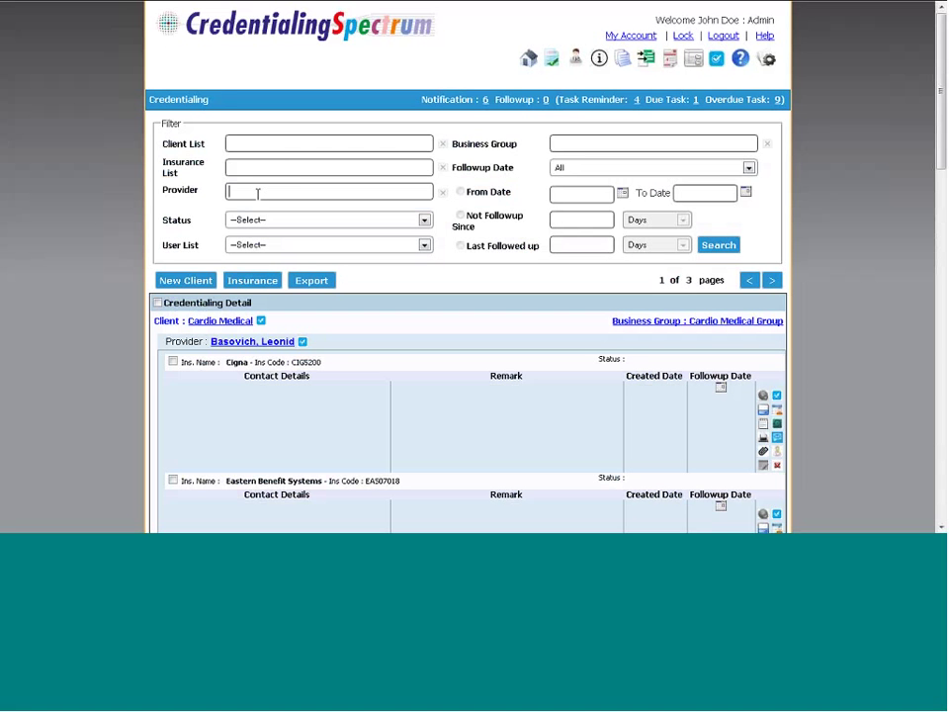
pyautogui.click(256, 282)
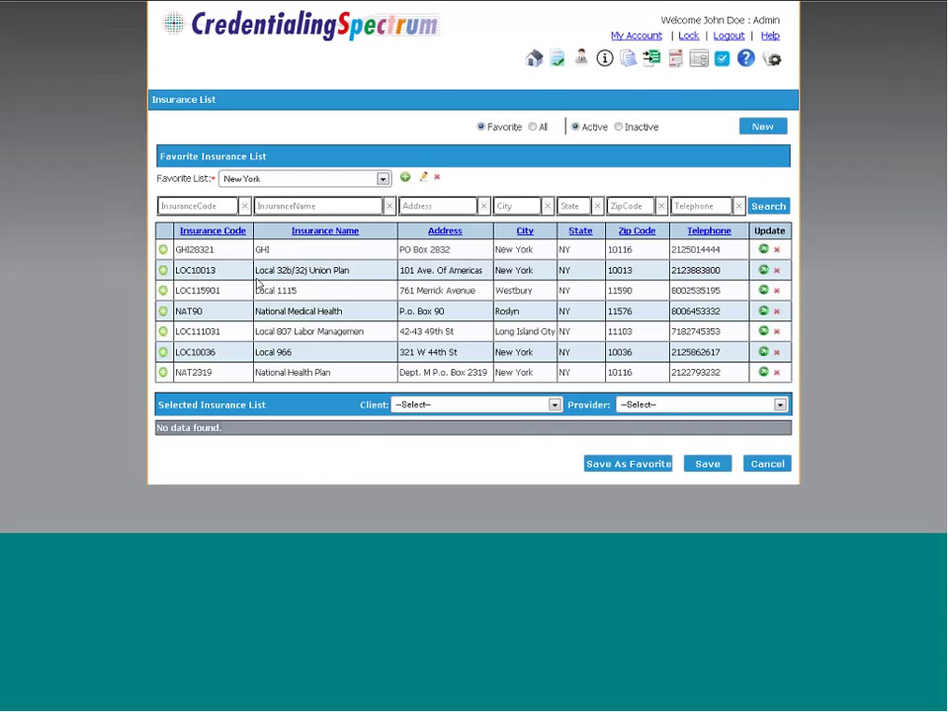
# Select John Smith Medical Group and its provider, then save the insurance mapping
pyautogui.click(555, 404)
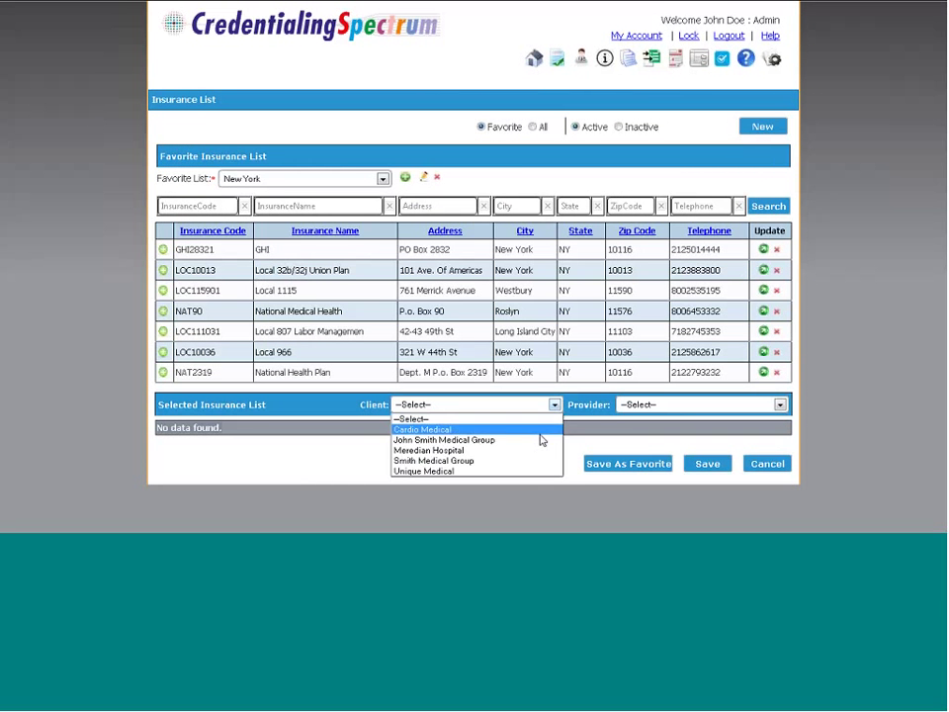
pyautogui.click(541, 440)
pyautogui.click(727, 405)
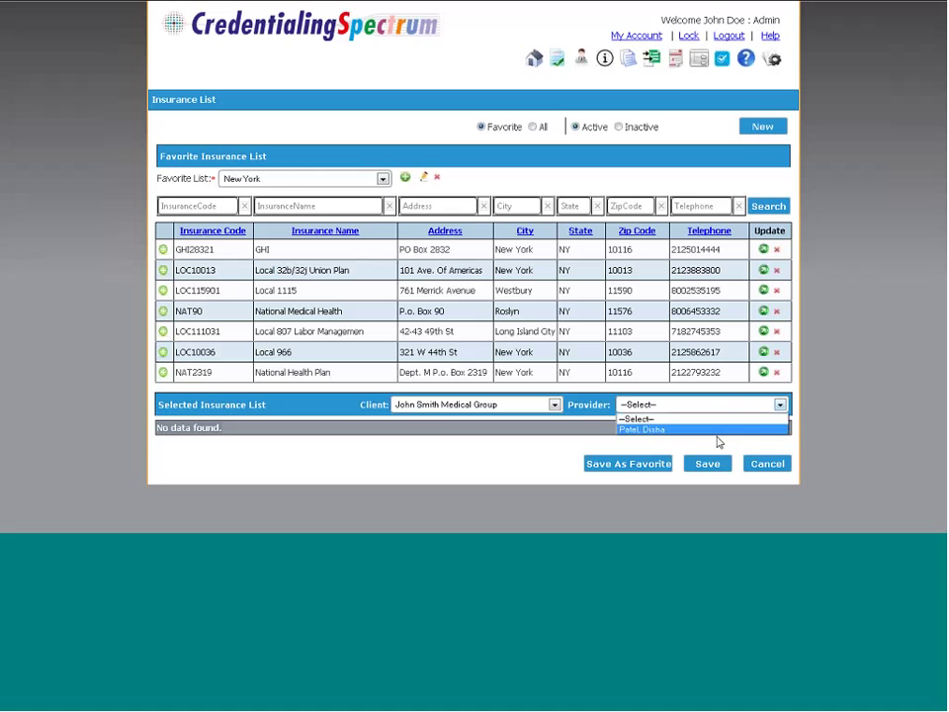
pyautogui.click(718, 442)
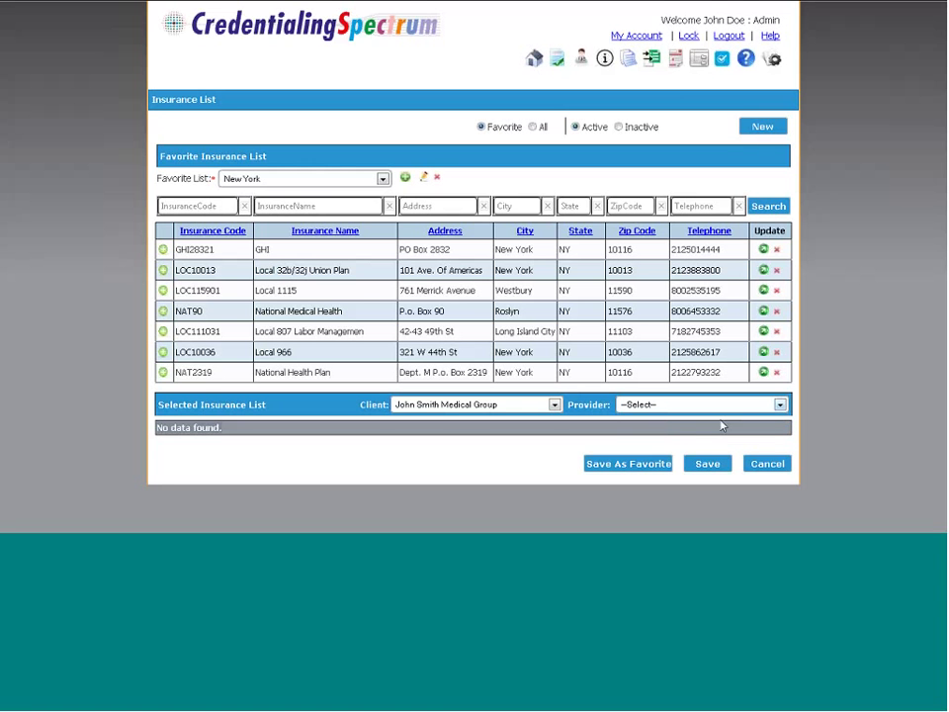
pyautogui.click(719, 405)
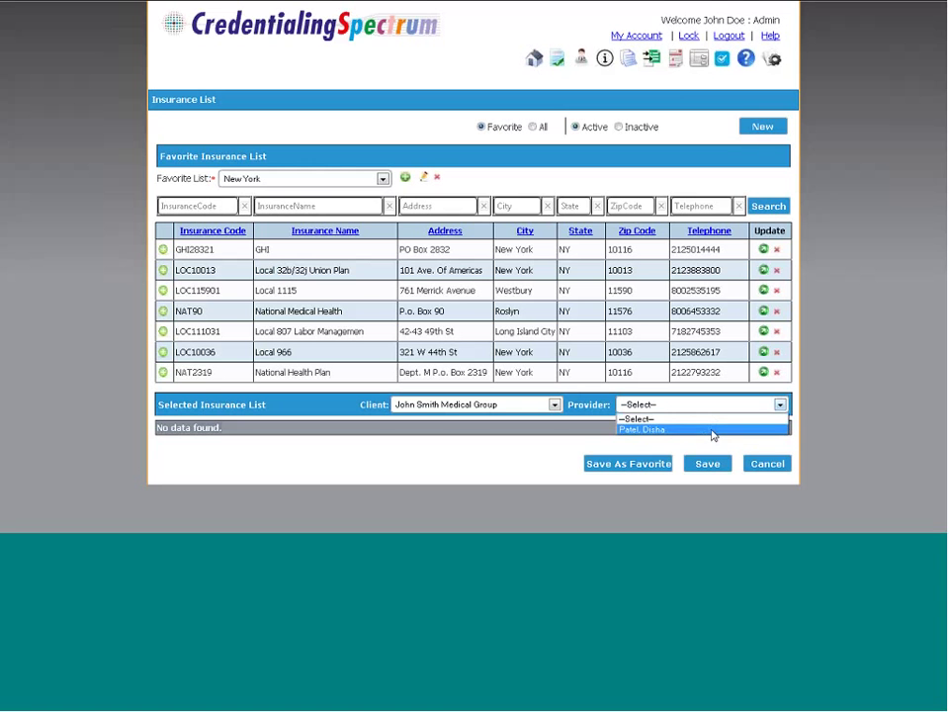
pyautogui.click(713, 430)
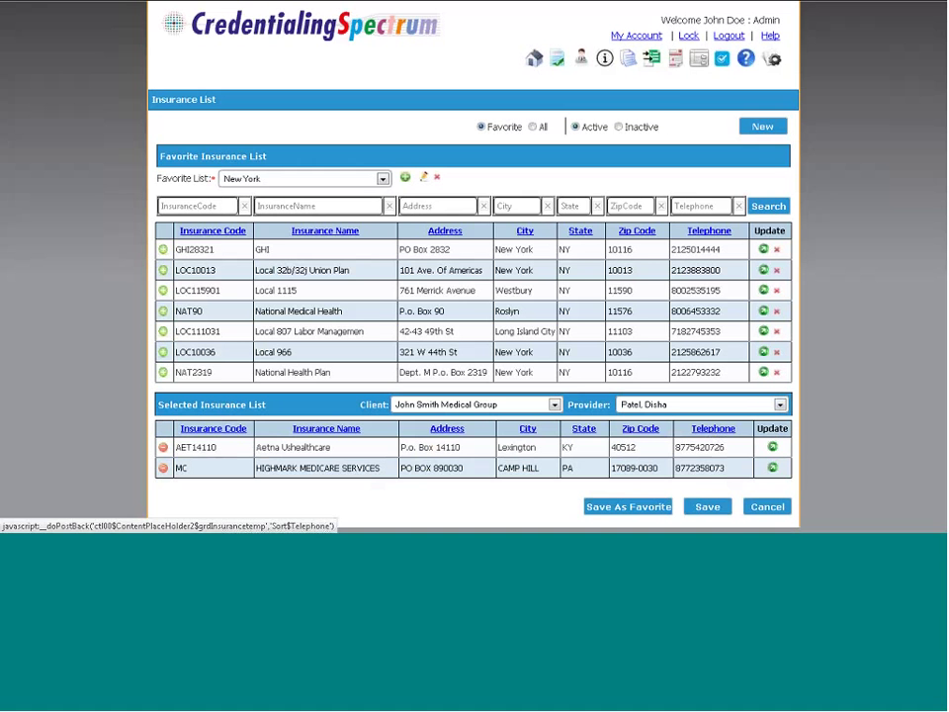
pyautogui.click(712, 510)
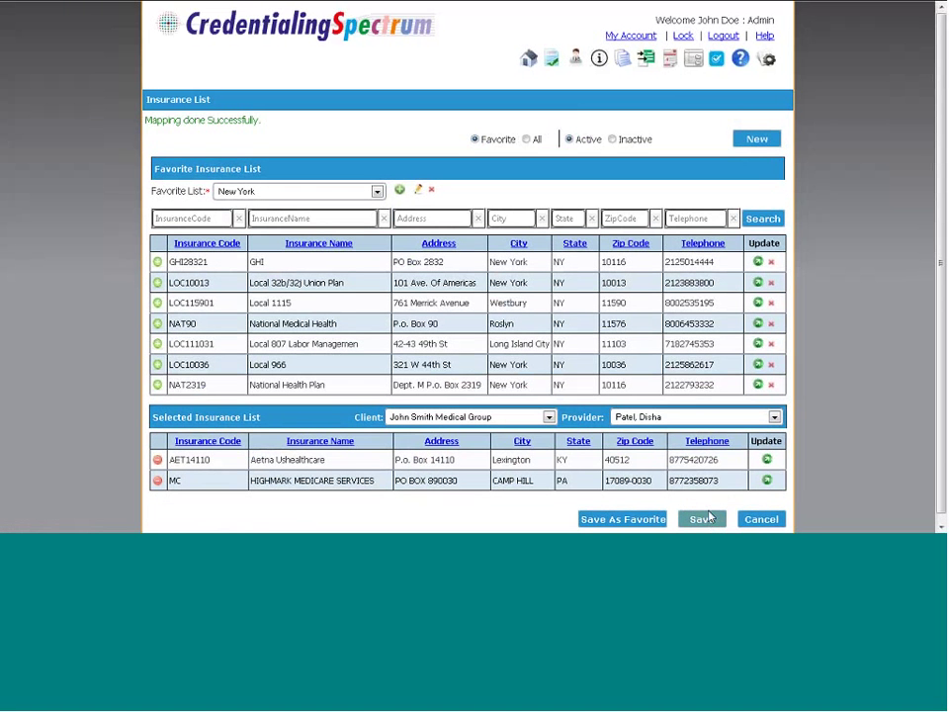
# Filter the Credentialing list by client John Smith Medical Group and run the search
pyautogui.click(553, 61)
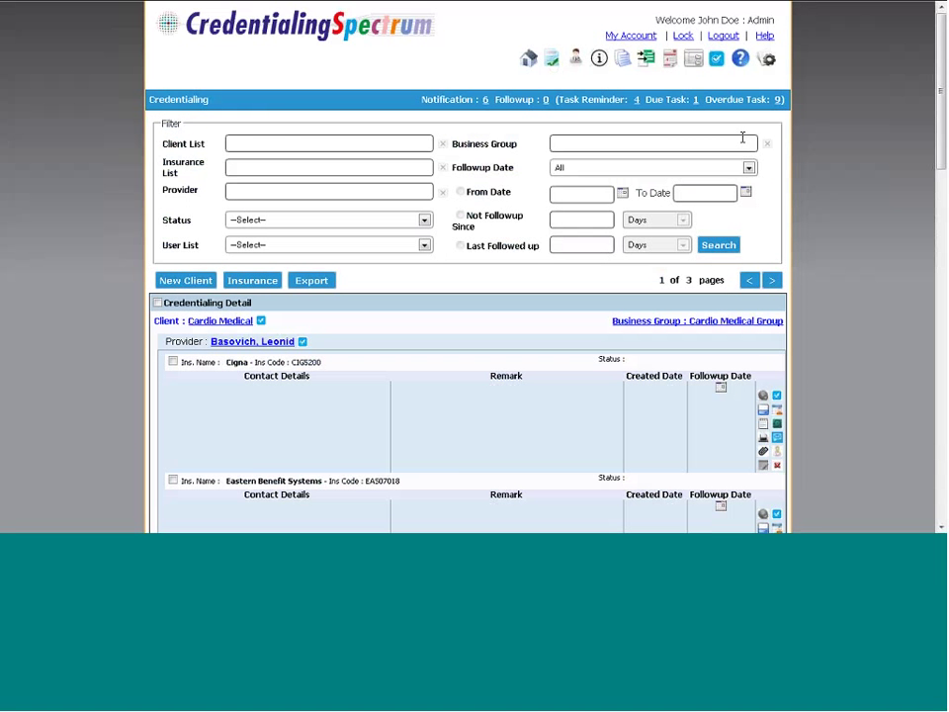
pyautogui.click(286, 144)
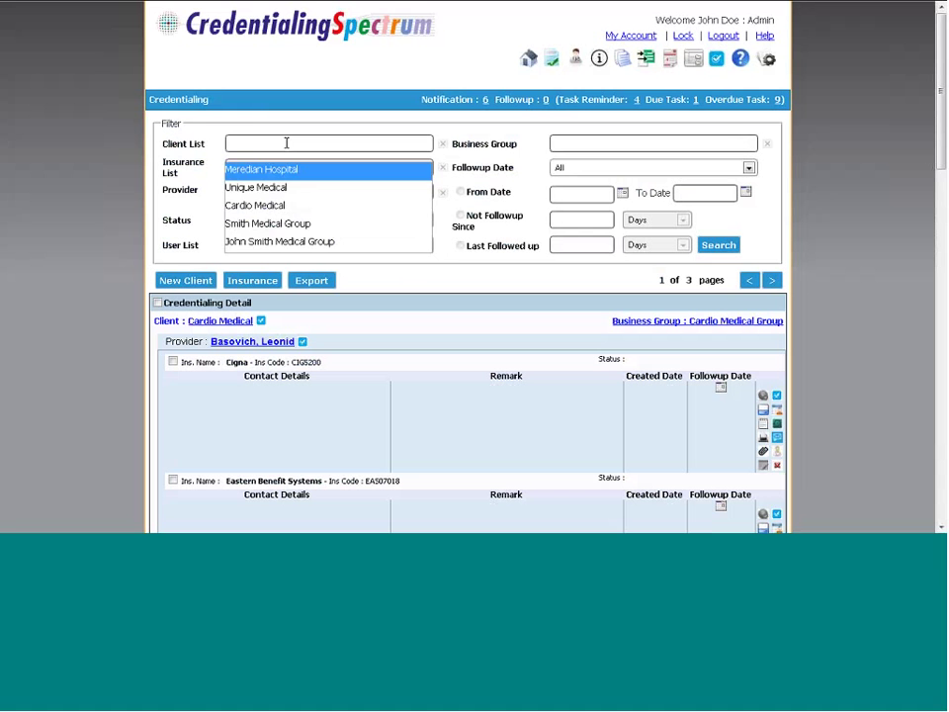
pyautogui.write('m')
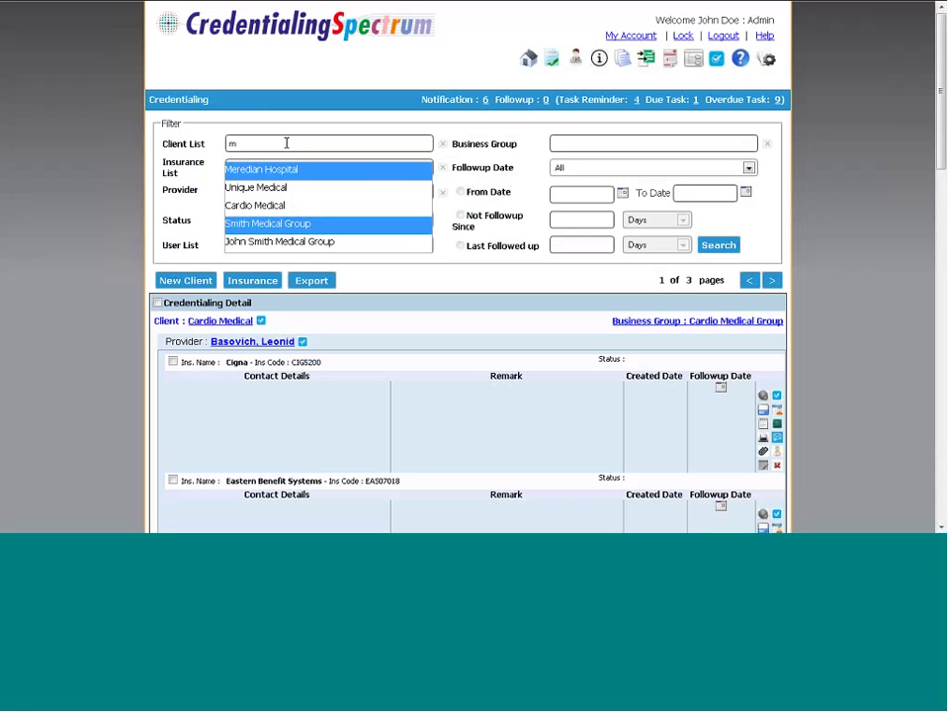
pyautogui.click(277, 240)
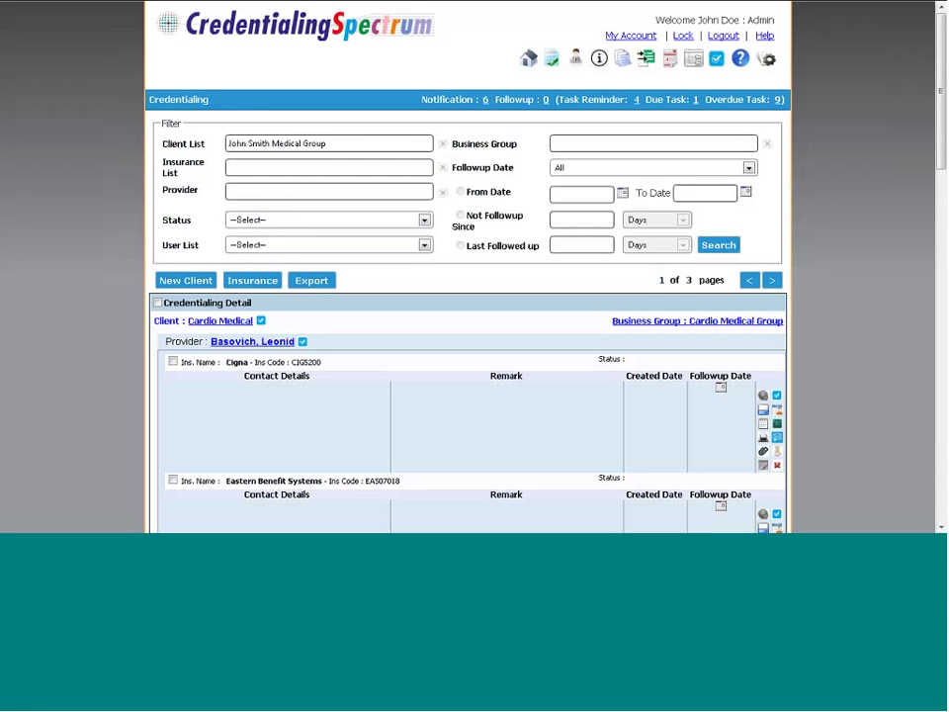
pyautogui.click(719, 250)
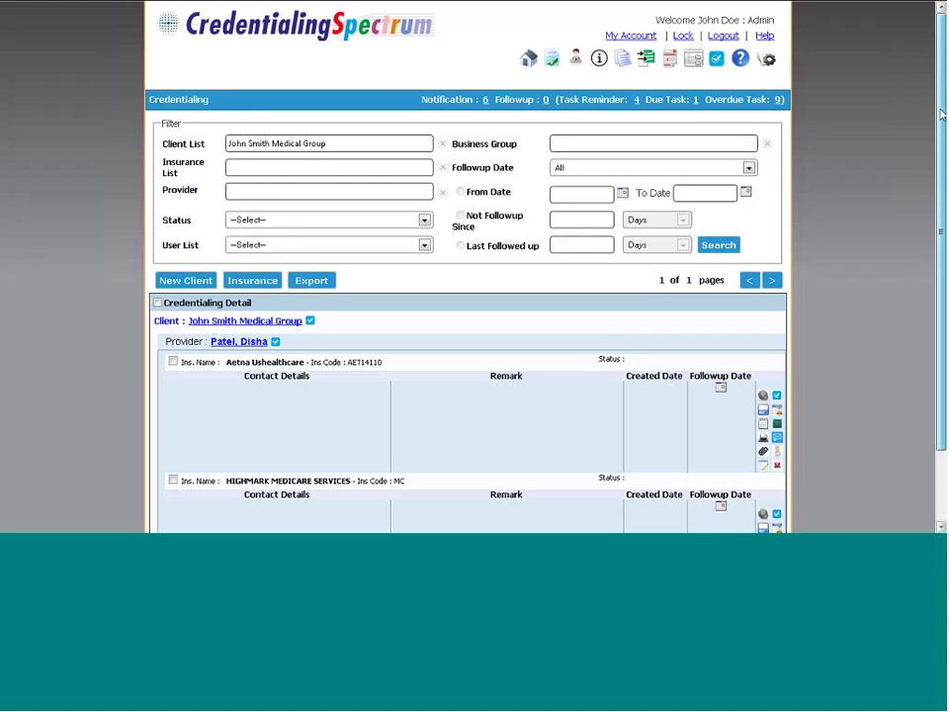
pyautogui.moveTo(941, 115); pyautogui.dragTo(928, 248)
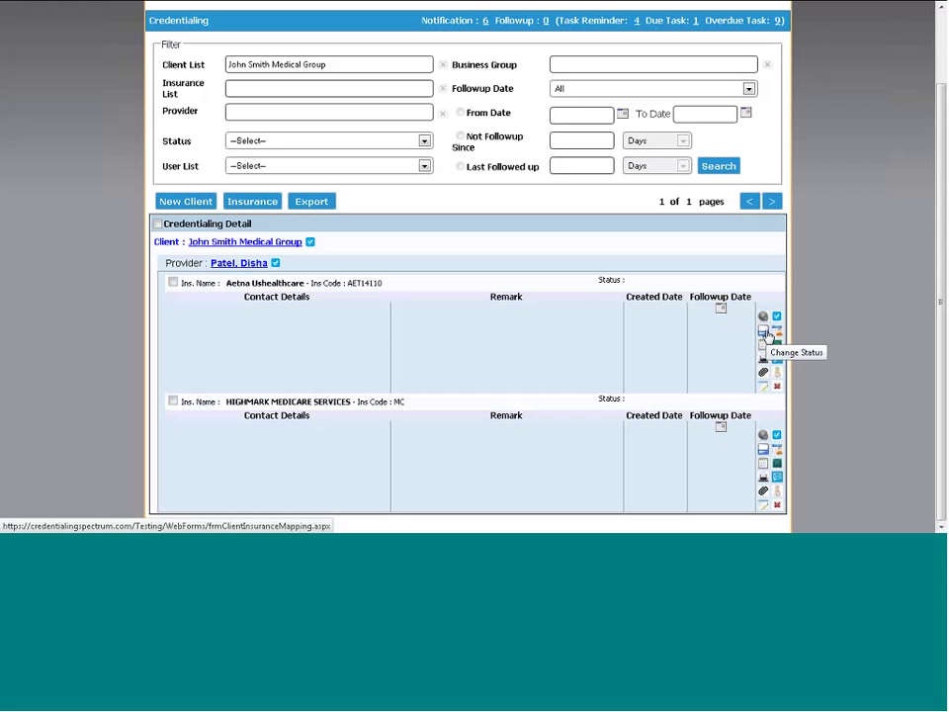
# Apply the New status label to the Aetna Ushealthcare (AET14110) enrollment
pyautogui.click(764, 334)
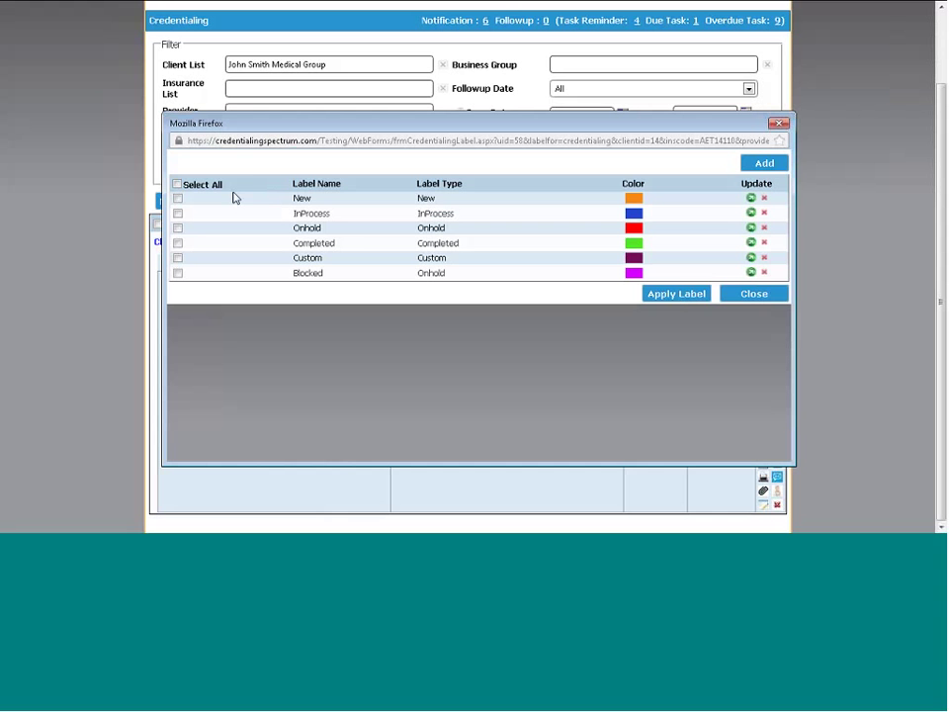
pyautogui.click(178, 199)
pyautogui.click(676, 293)
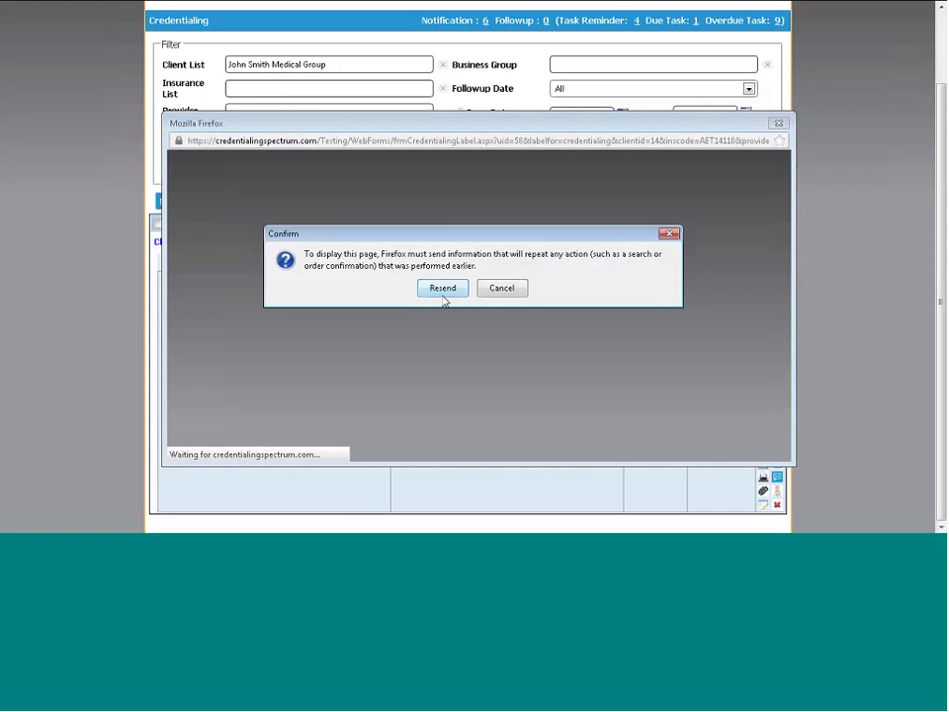
pyautogui.click(443, 290)
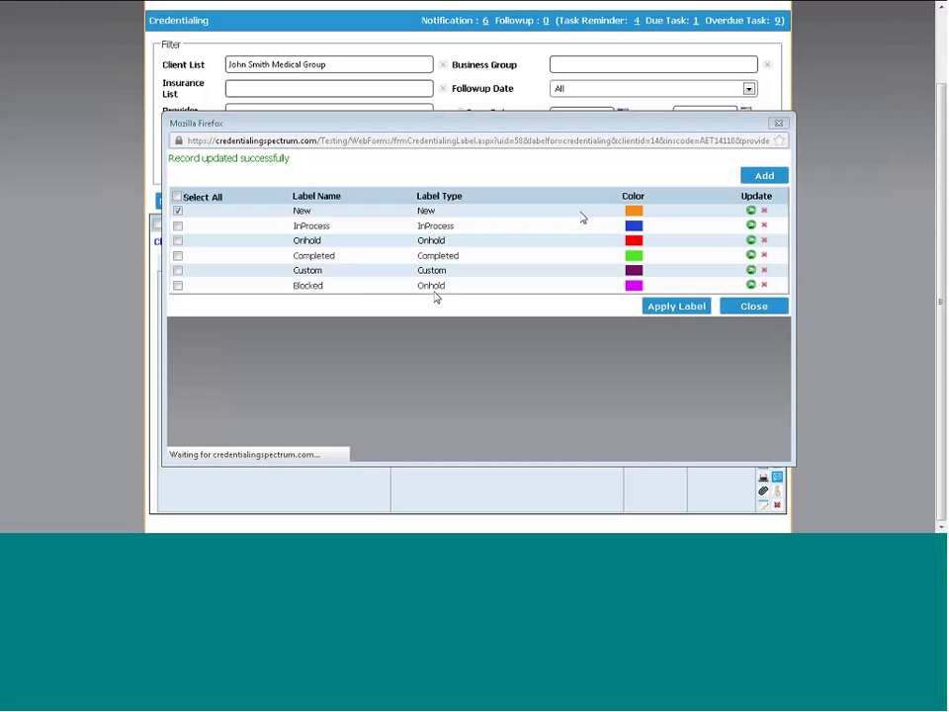
pyautogui.click(676, 305)
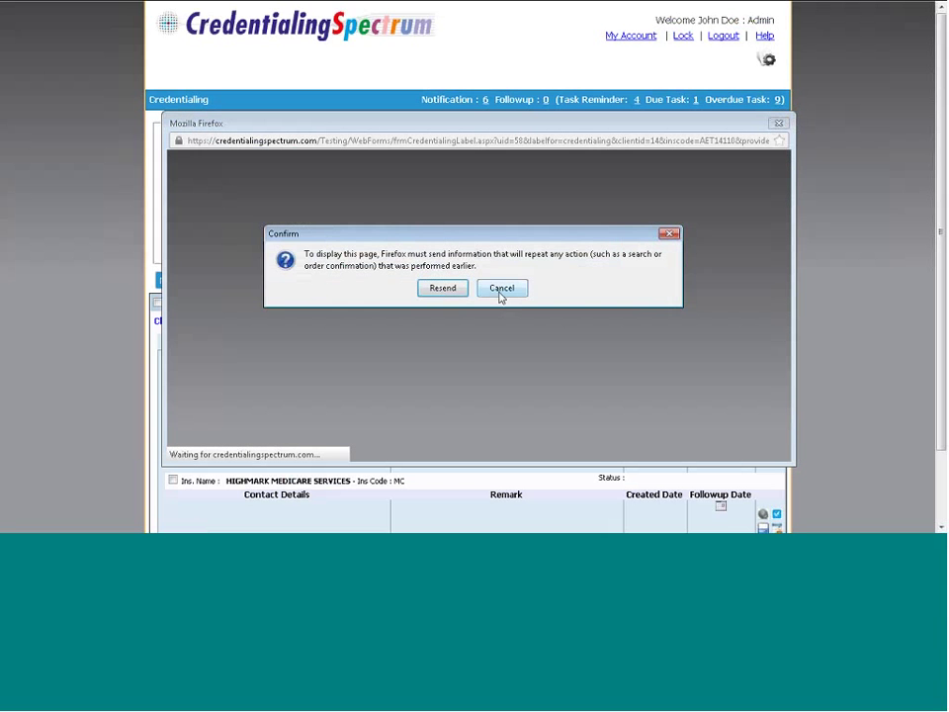
pyautogui.click(500, 293)
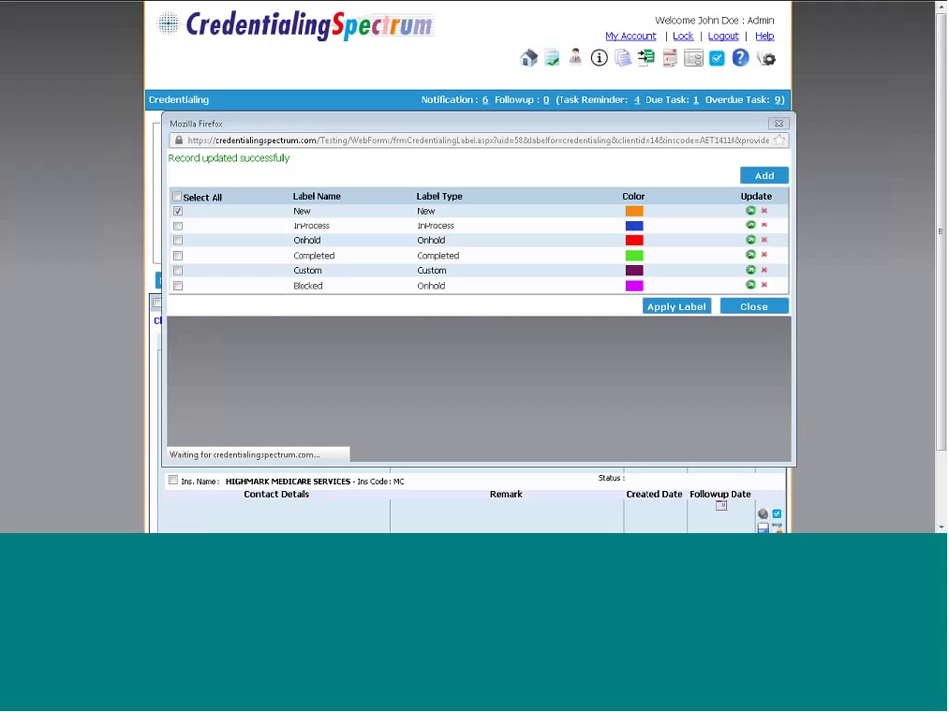
pyautogui.click(753, 305)
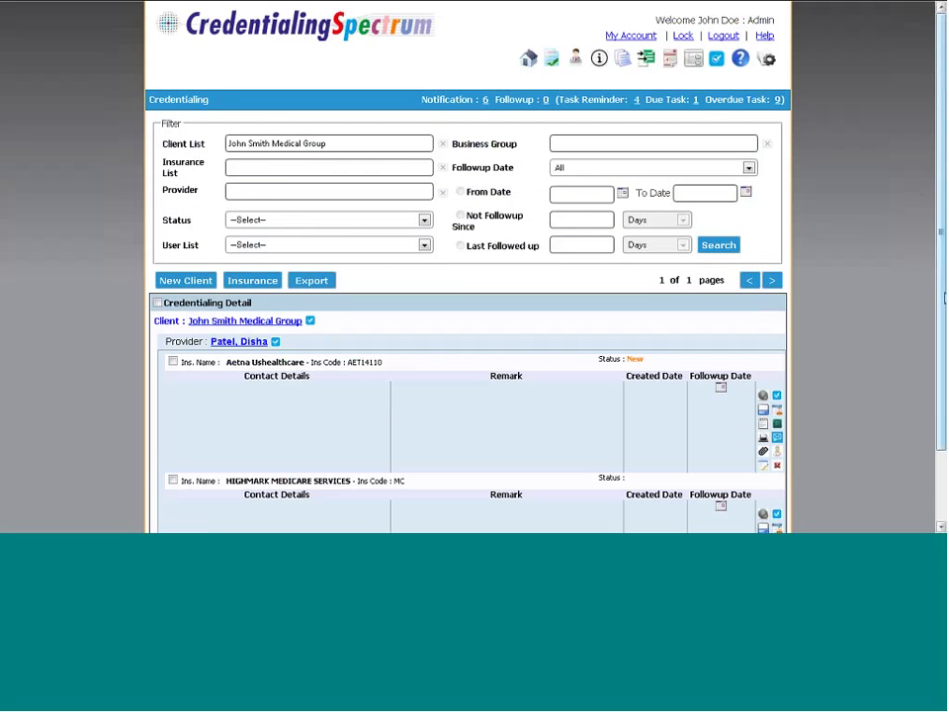
# Fill in the Aetna contact's name, street address, city, state and e-mail
pyautogui.scroll(-1, 791, 331)
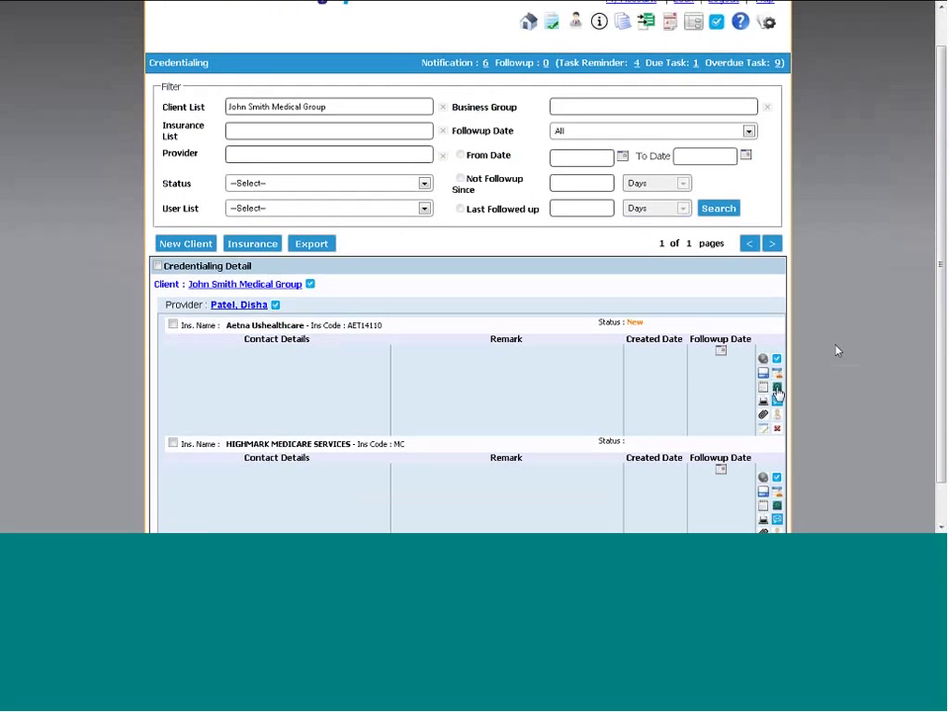
pyautogui.click(777, 376)
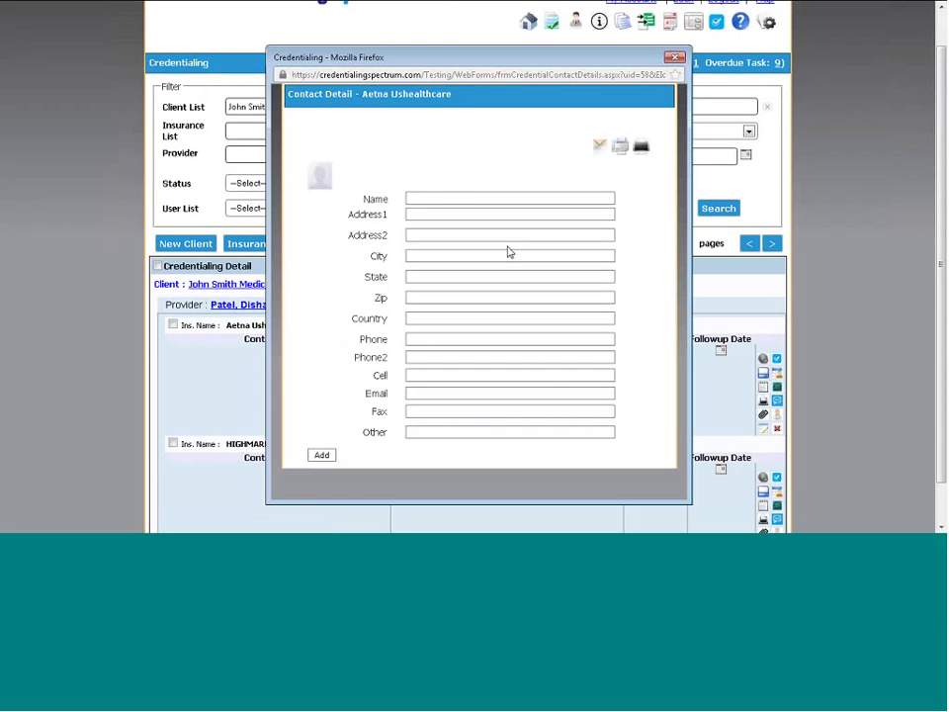
pyautogui.click(450, 196)
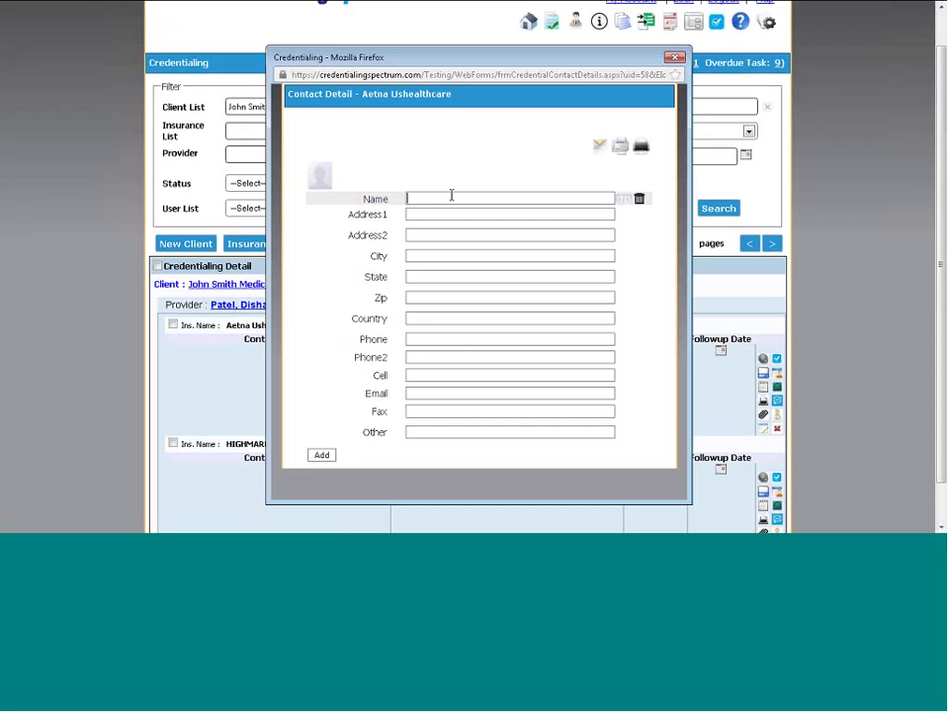
pyautogui.click(449, 213)
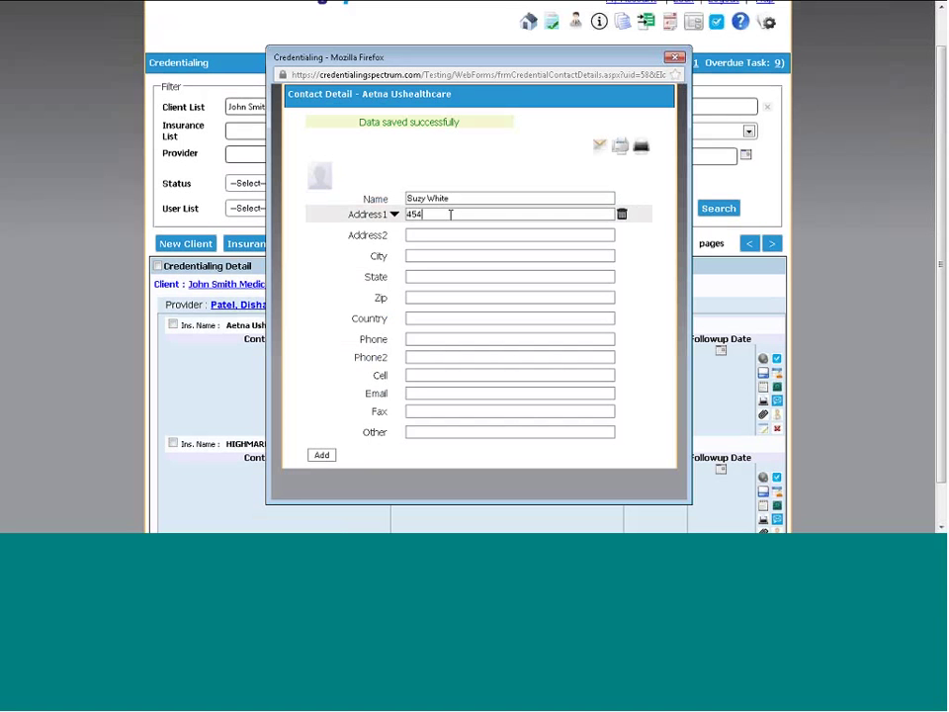
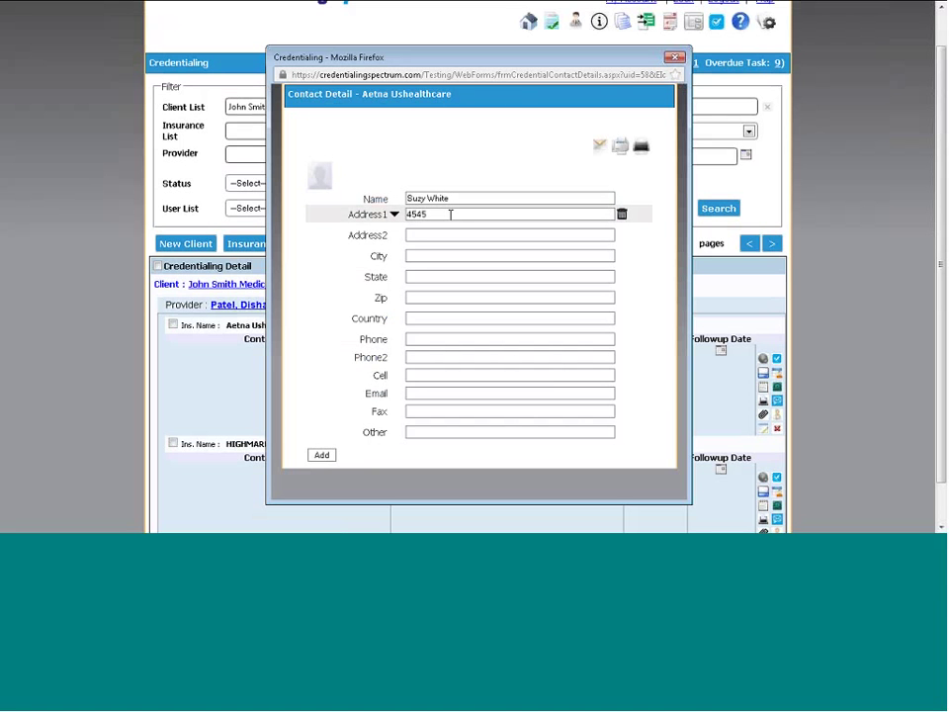
pyautogui.press('Tab')
pyautogui.press('Tab')
pyautogui.write('New York')
pyautogui.press('Tab')
pyautogui.write('NY')
pyautogui.press('Tab')
pyautogui.press('Tab')
pyautogui.press('Tab')
pyautogui.press('Tab')
pyautogui.press('Tab')
pyautogui.press('Tab')
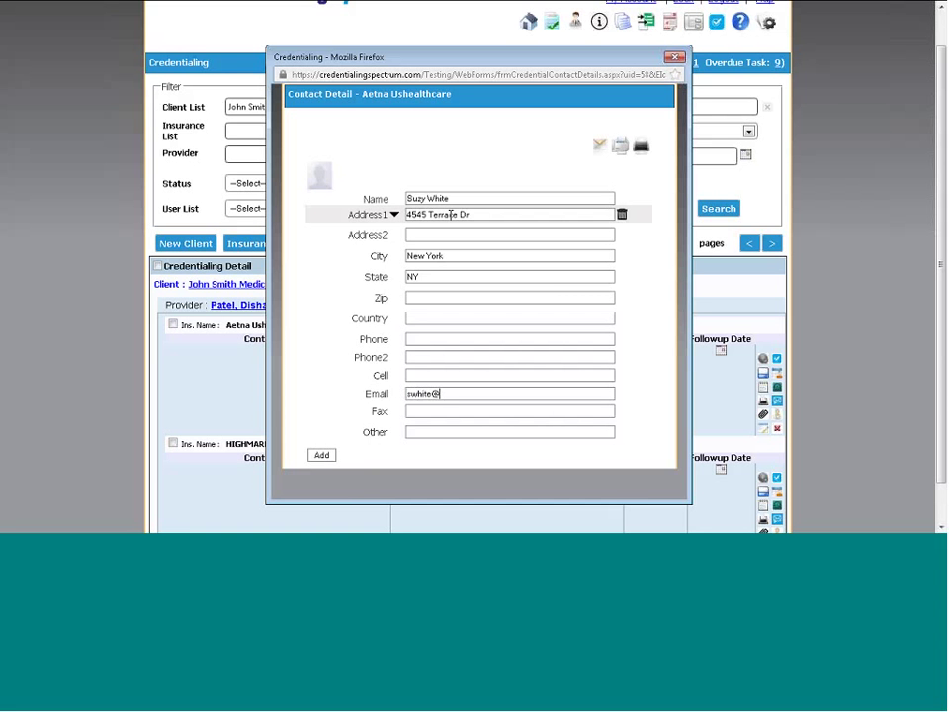
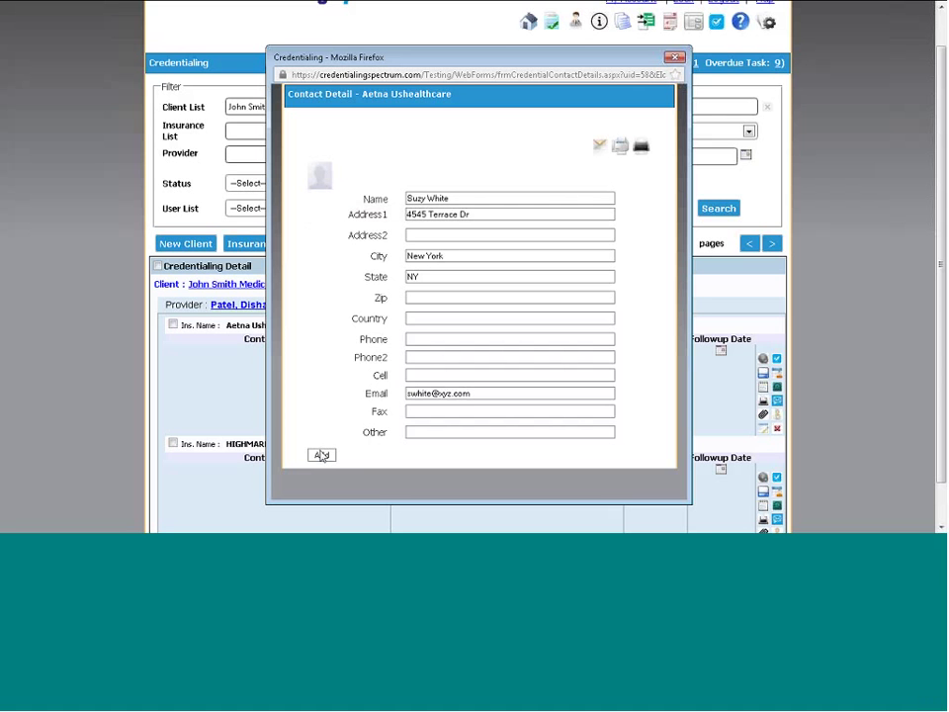
# Add the contact, close the popup and resend to refresh the credentialing list
pyautogui.click(322, 454)
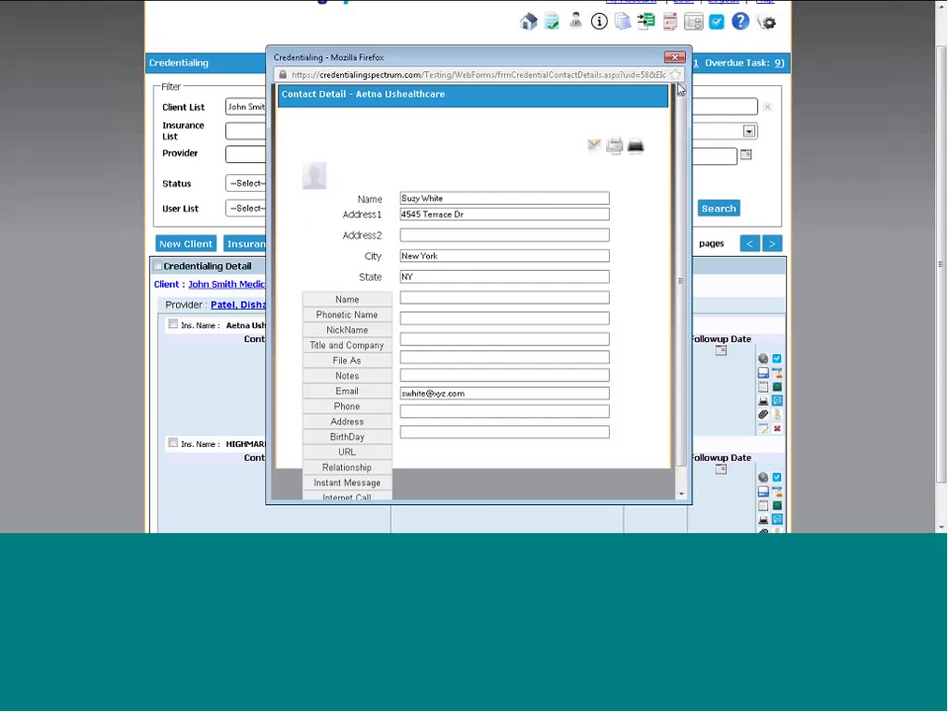
pyautogui.click(676, 59)
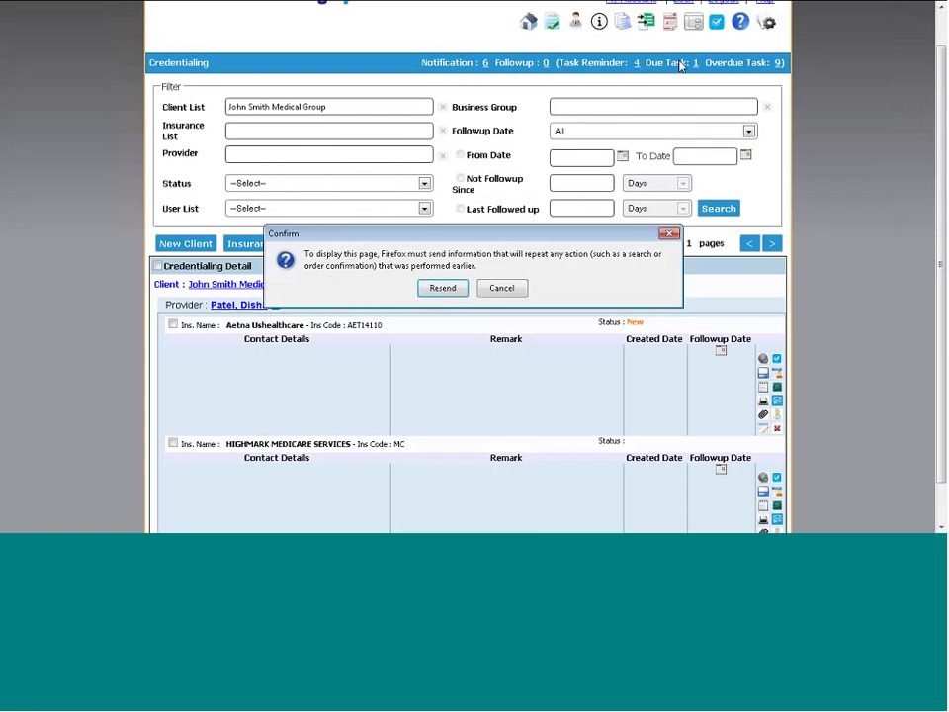
pyautogui.click(442, 289)
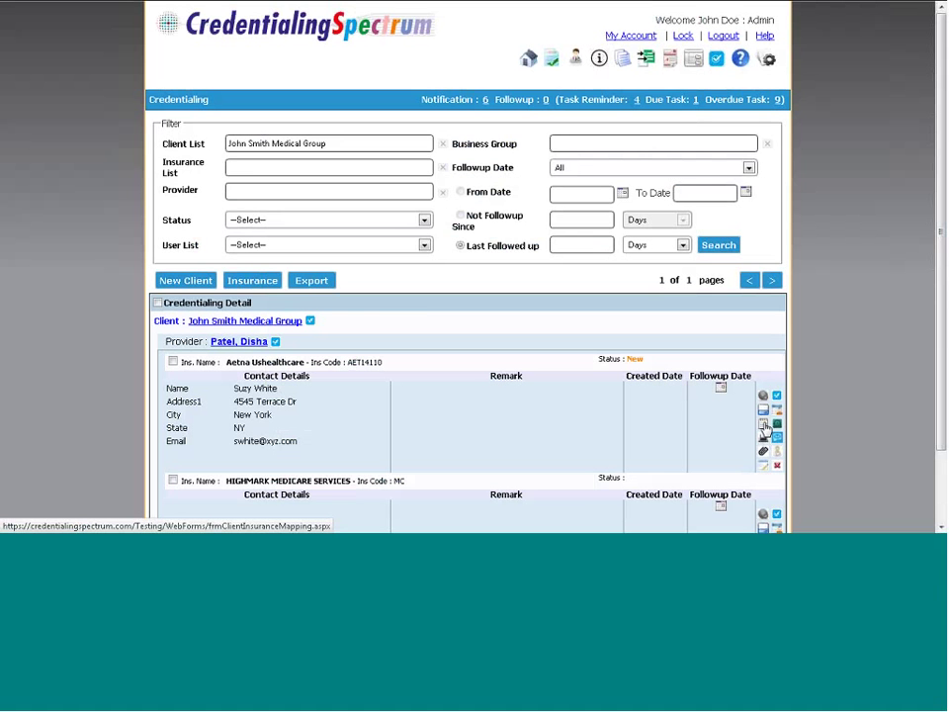
# Write a new Aetna remark: 'The payer has been contacted and the initial submission was sent'
pyautogui.click(764, 426)
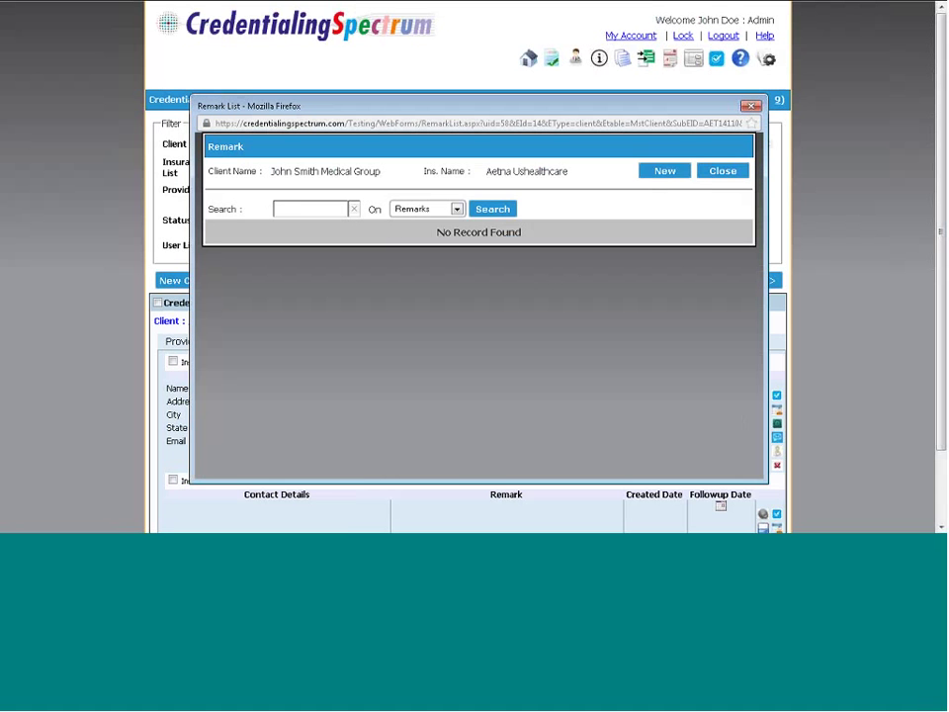
pyautogui.click(664, 171)
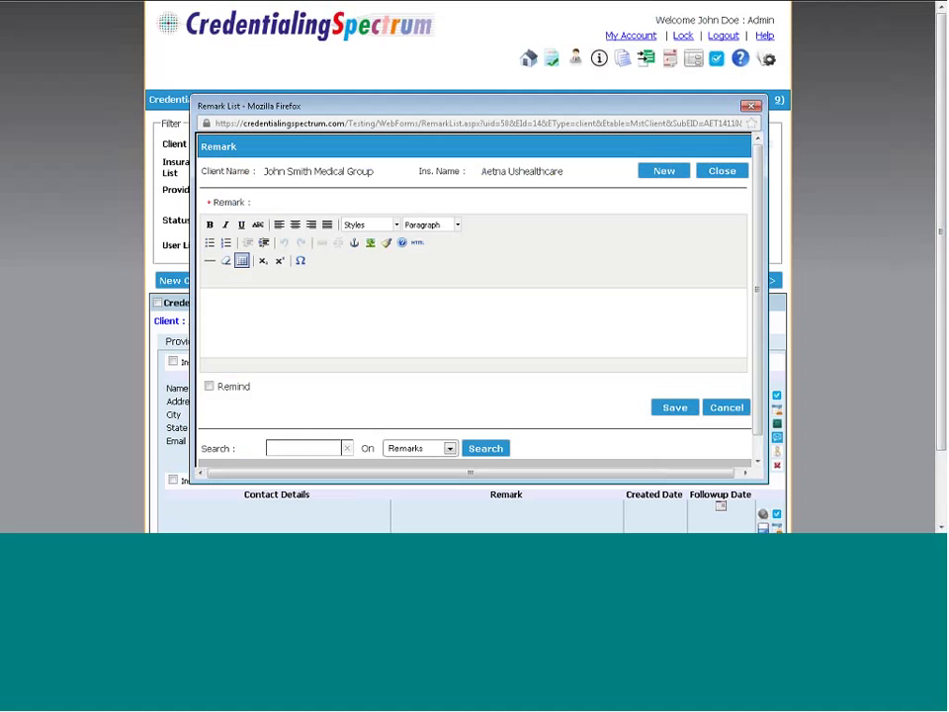
pyautogui.click(261, 301)
pyautogui.write('The pat')
pyautogui.press('BackSpace')
pyautogui.press('BackSpace')
pyautogui.press('BackSpace')
pyautogui.write('payer has been contacted a')
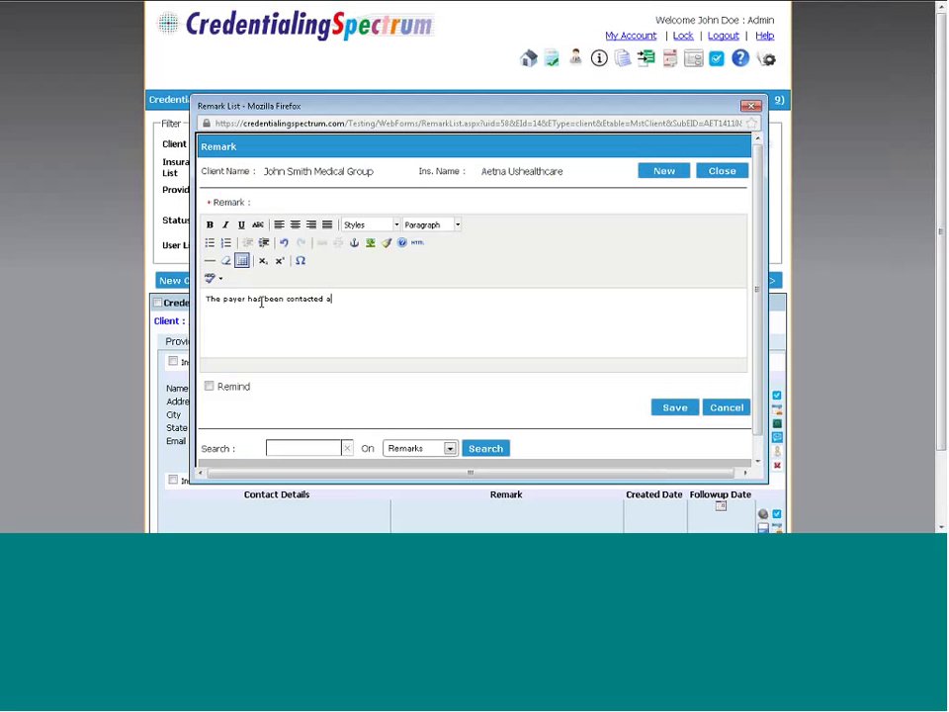
pyautogui.write('nd the initial submission was sent')
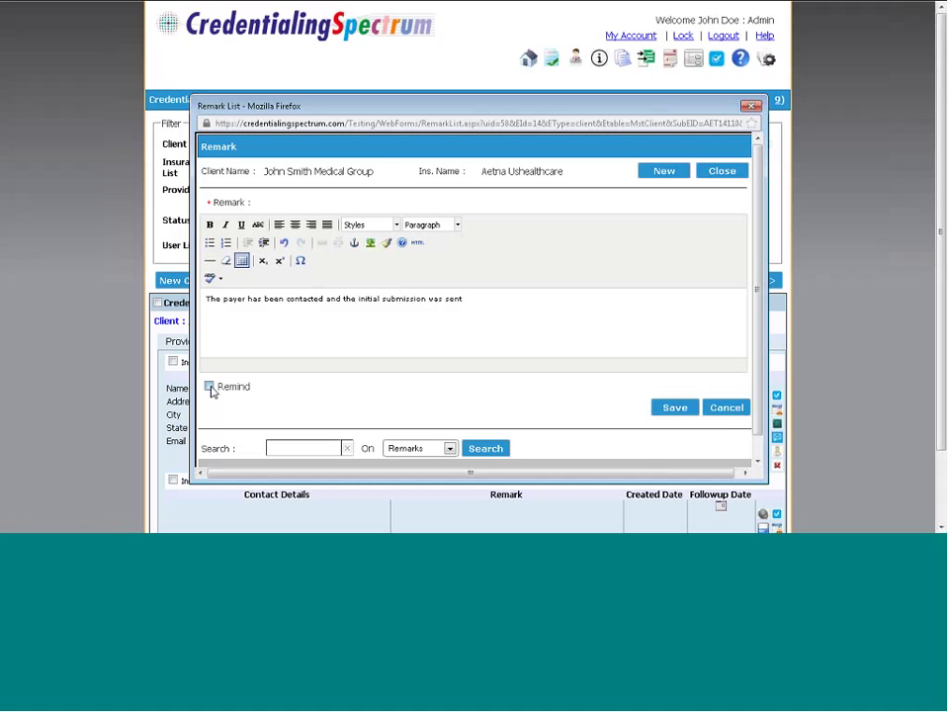
# Add a 02/06/2014 11:30 AM follow-up reminder and save the remark
pyautogui.click(209, 386)
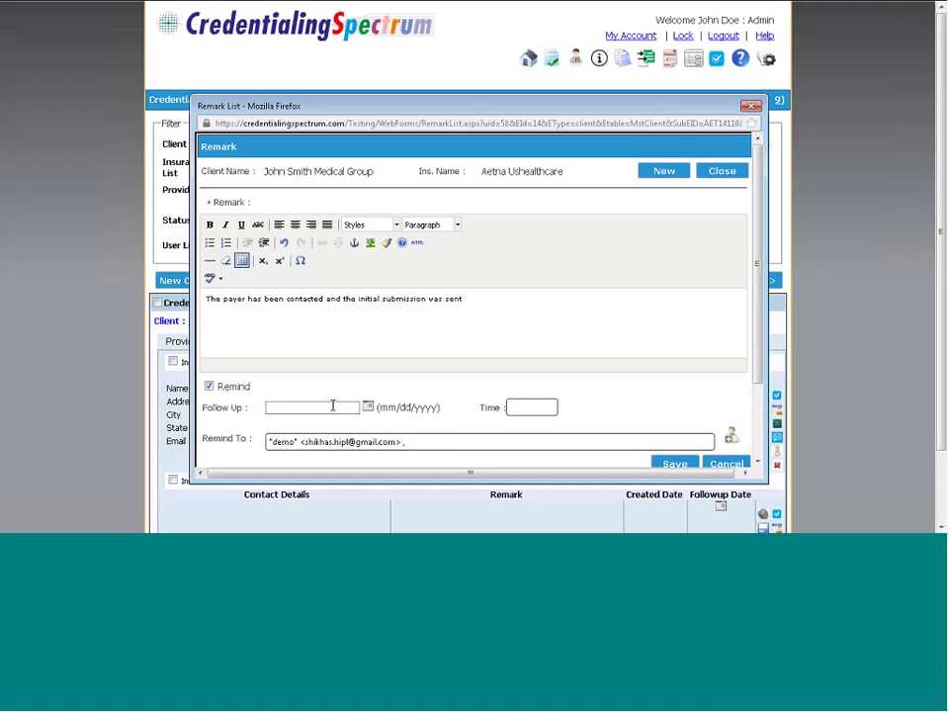
pyautogui.click(368, 406)
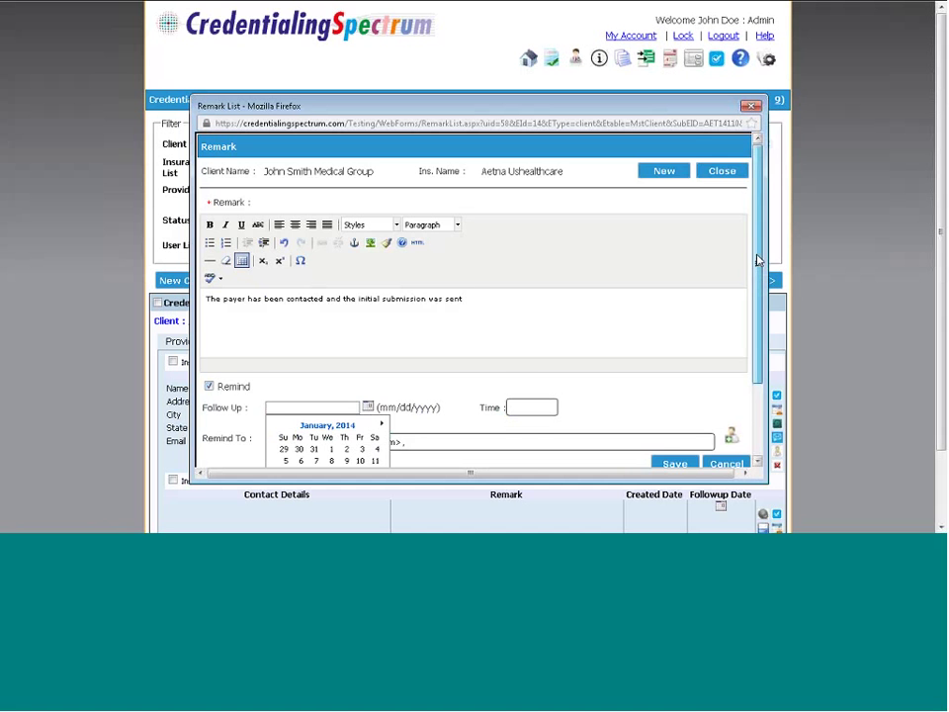
pyautogui.moveTo(758, 262); pyautogui.dragTo(757, 311)
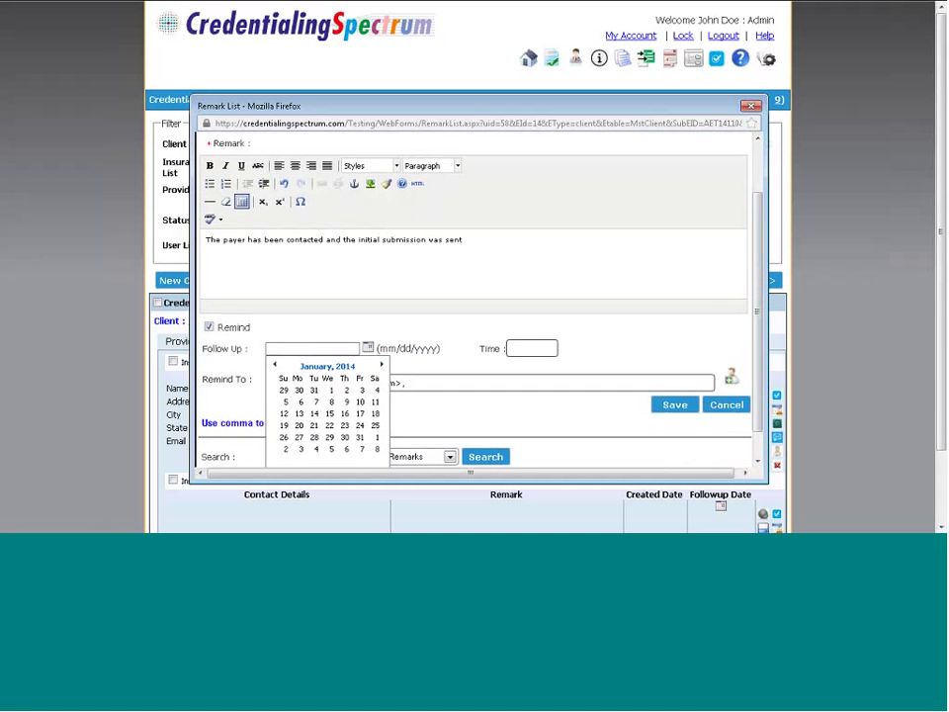
pyautogui.click(346, 449)
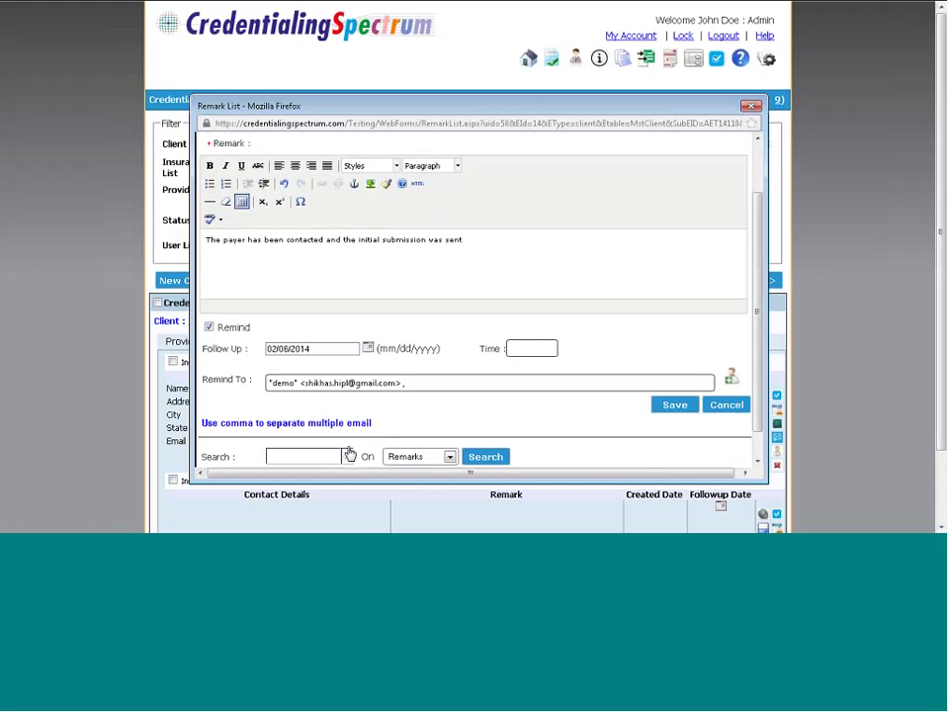
pyautogui.click(512, 348)
pyautogui.write('1130')
pyautogui.click(731, 379)
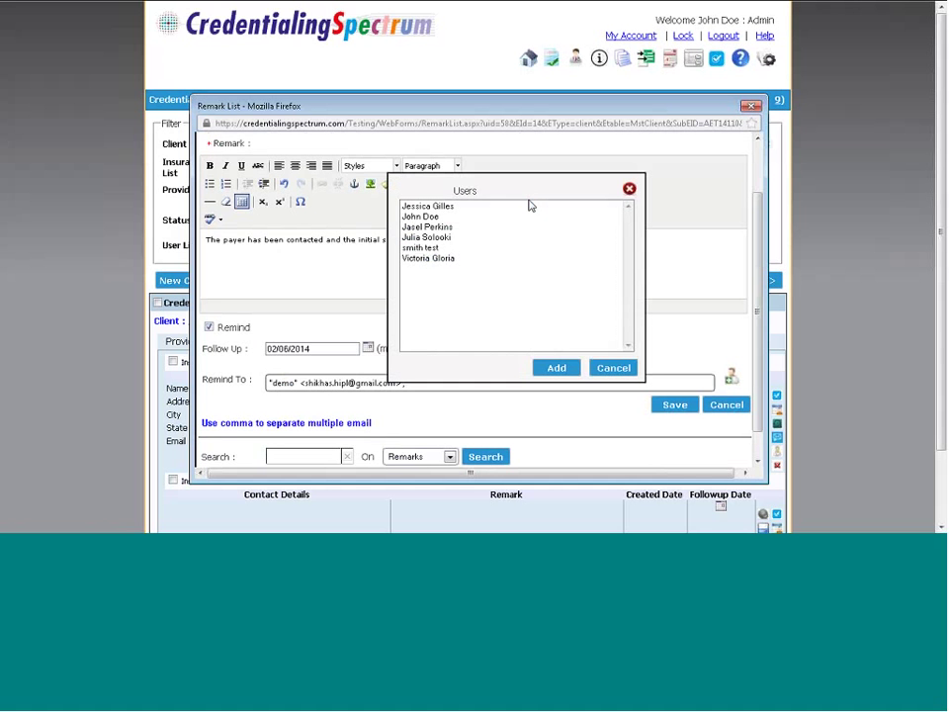
pyautogui.click(620, 368)
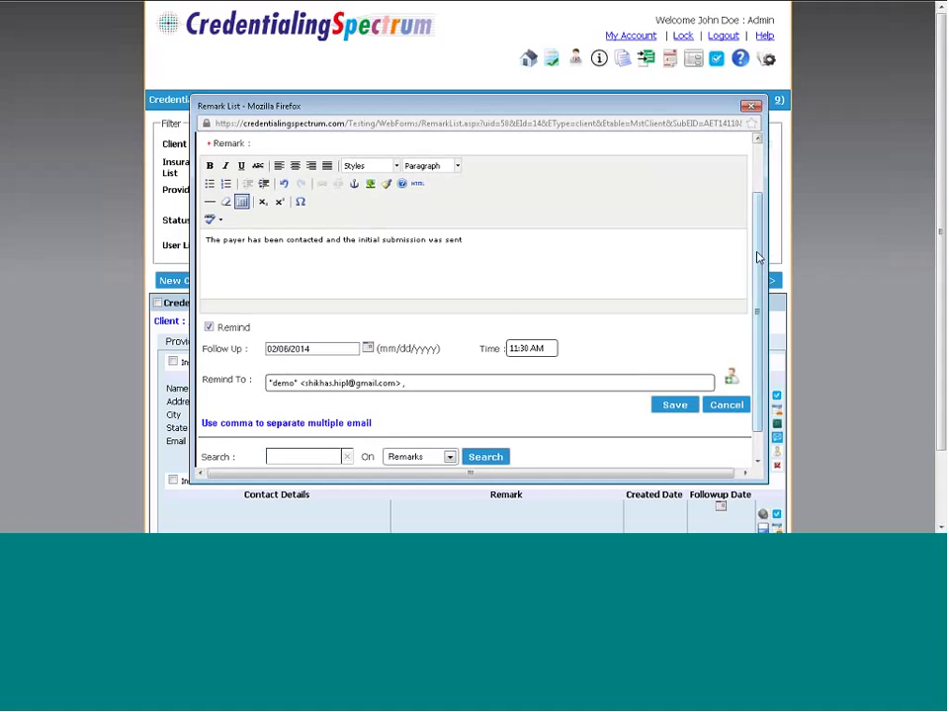
pyautogui.scroll(-1, 758, 254)
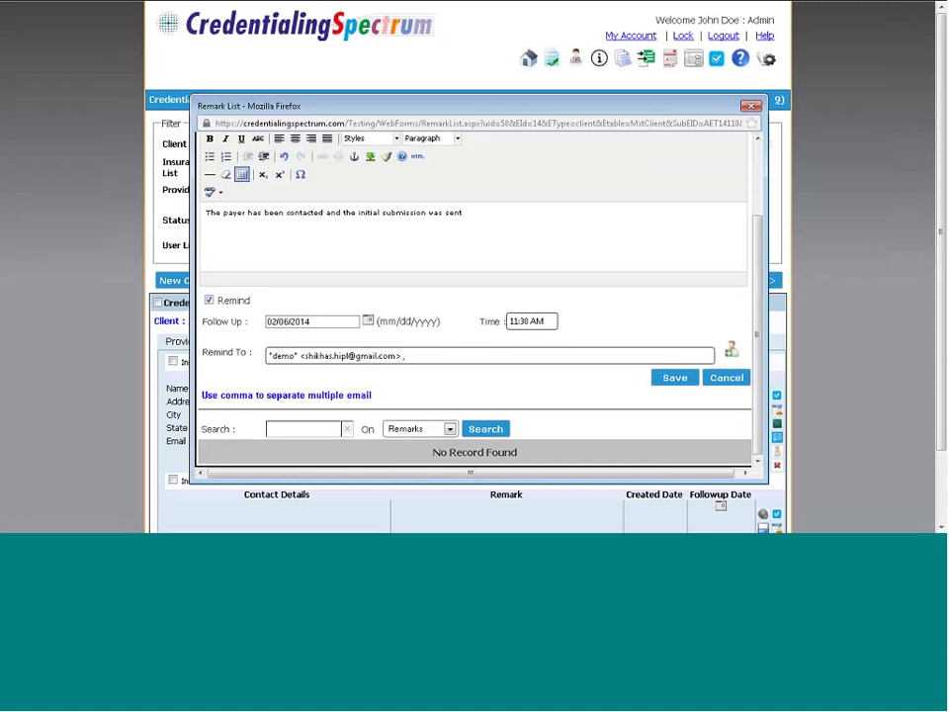
pyautogui.click(674, 376)
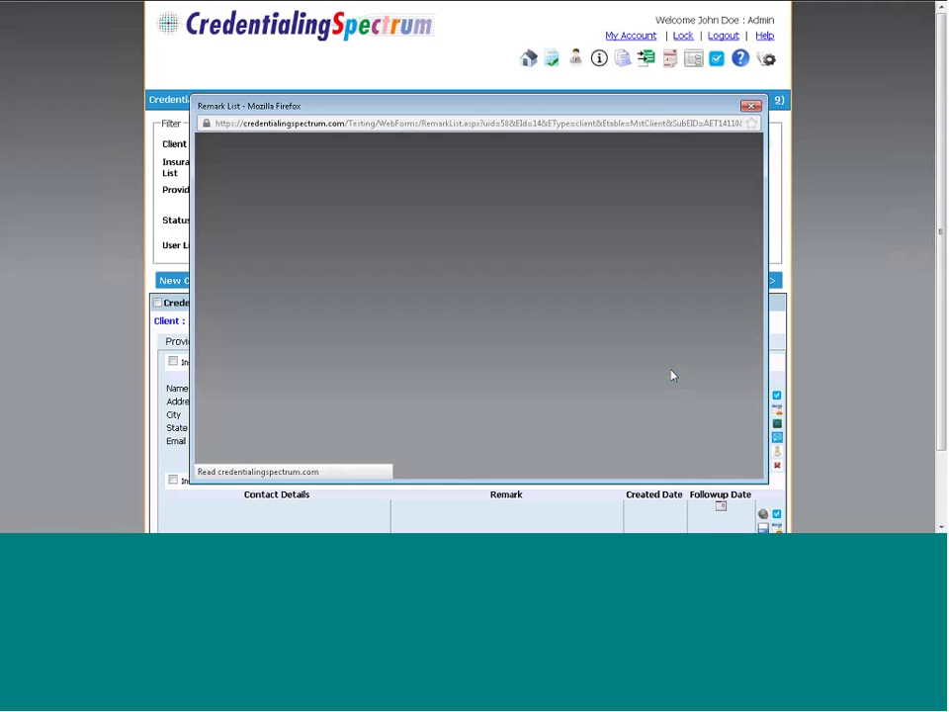
pyautogui.click(723, 183)
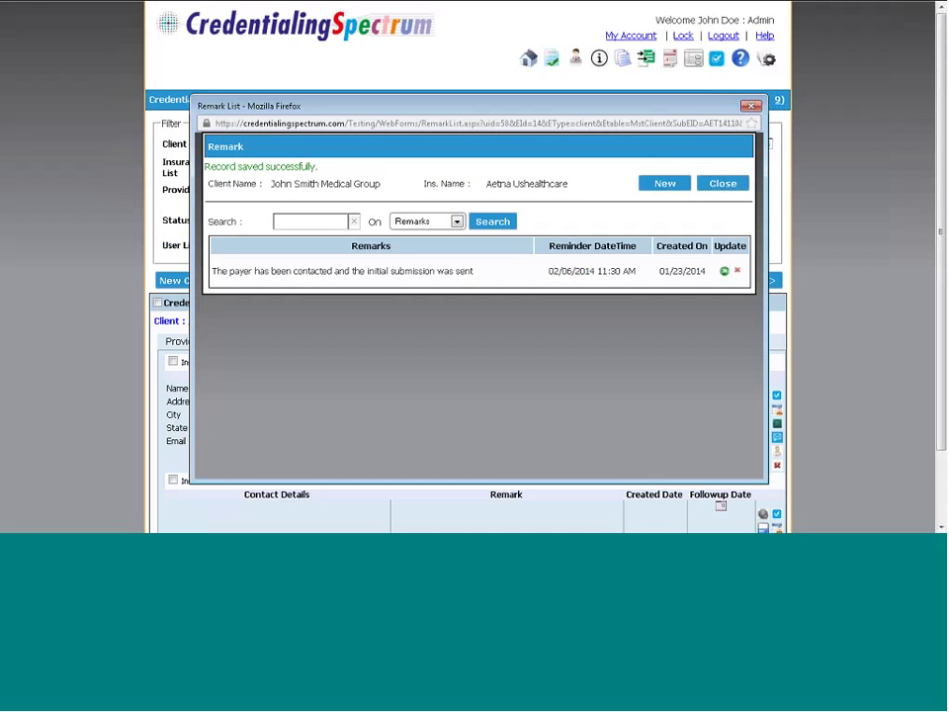
# Close the Remark List and view the Aetna Ushealthcare row with the remark and 02/06/2014 follow-up
pyautogui.click(723, 183)
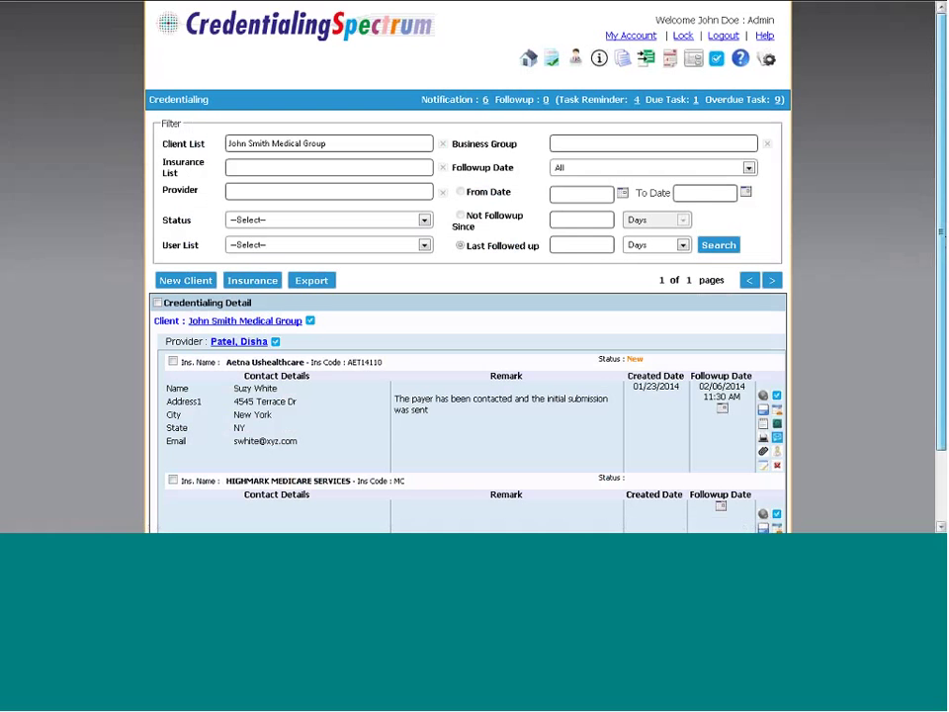
pyautogui.scroll(-1, 626, 261)
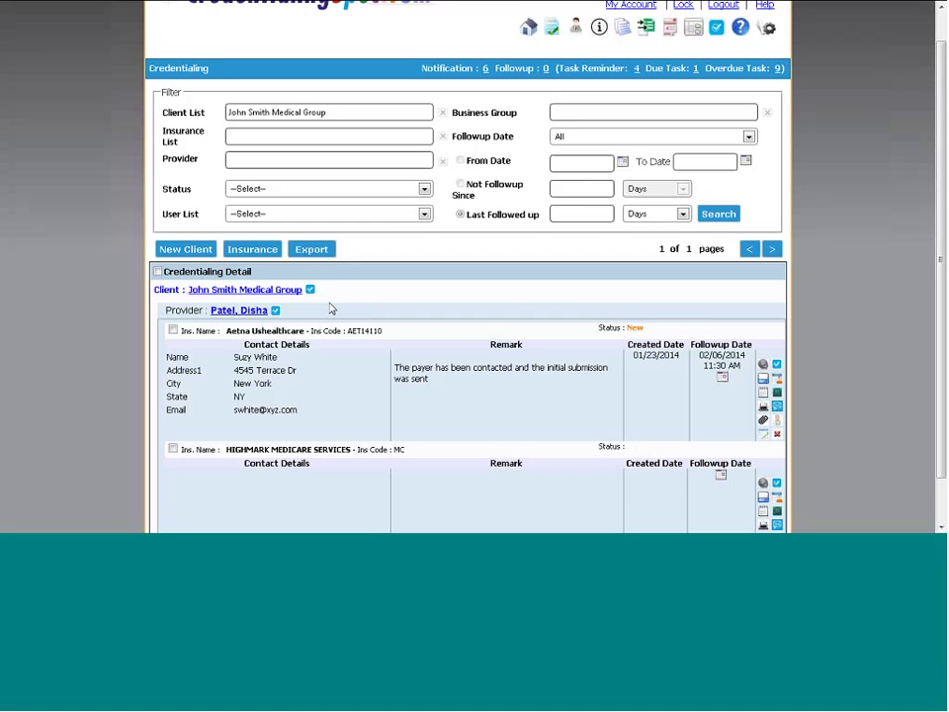
# Start a new Aetna Ushealthcare task with subject 'Test task' and High priority
pyautogui.click(778, 367)
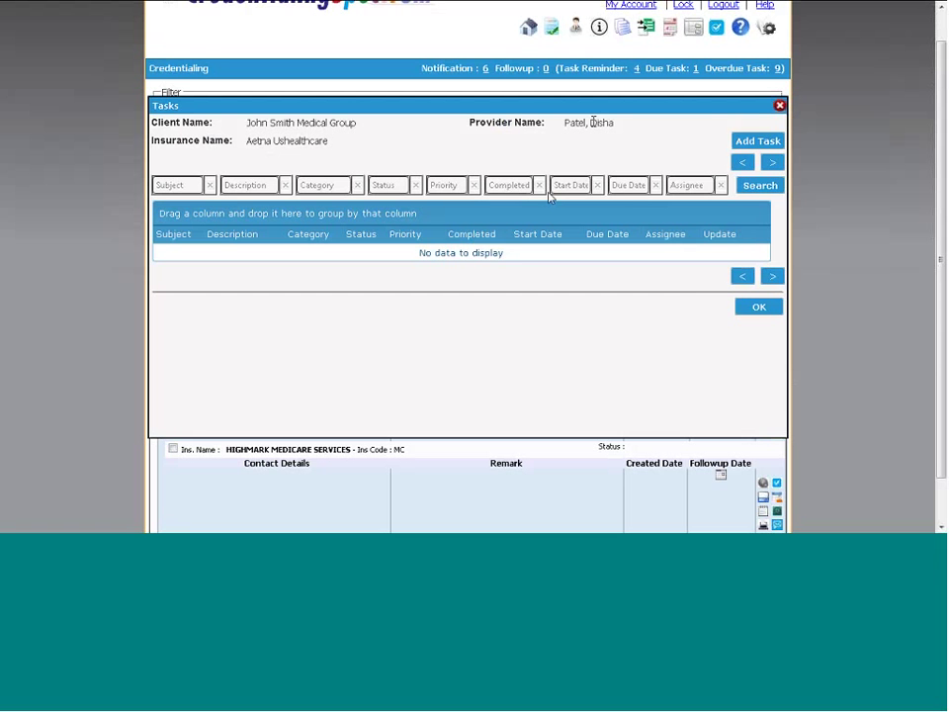
pyautogui.click(764, 144)
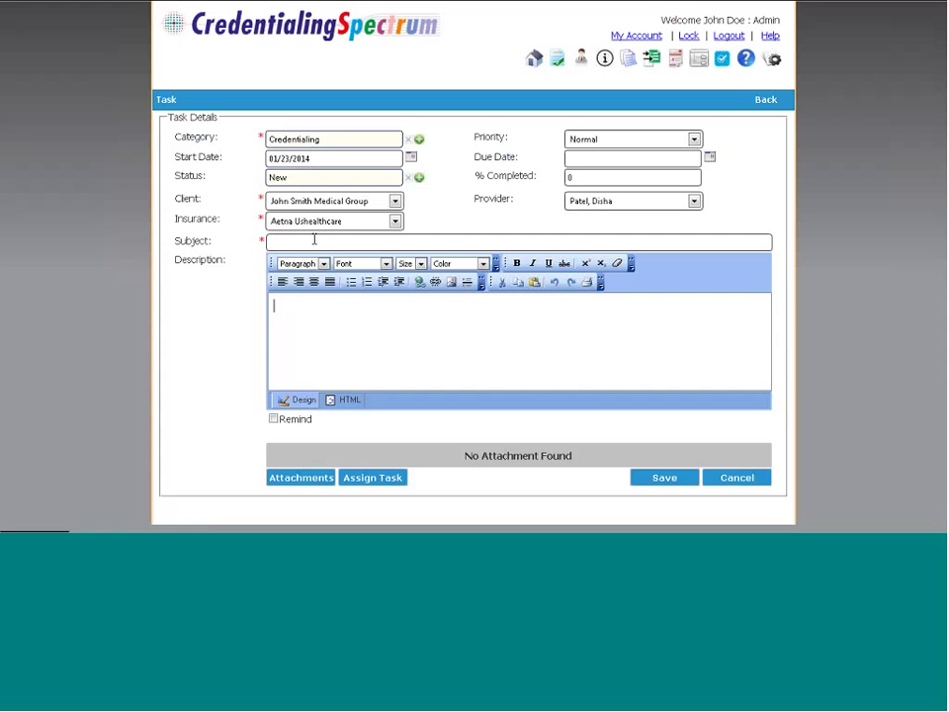
pyautogui.click(314, 239)
pyautogui.write('Test task')
pyautogui.click(616, 143)
pyautogui.click(604, 179)
# Set the task due date to 02/05/2014 and the description to 'This is a test'
pyautogui.click(709, 158)
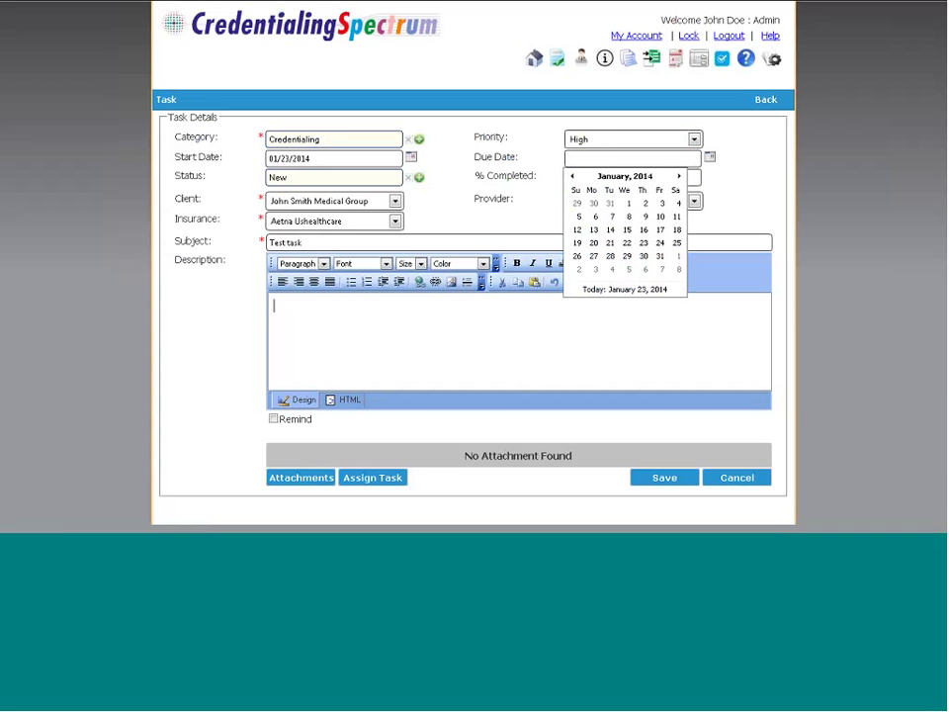
pyautogui.click(679, 176)
pyautogui.click(627, 215)
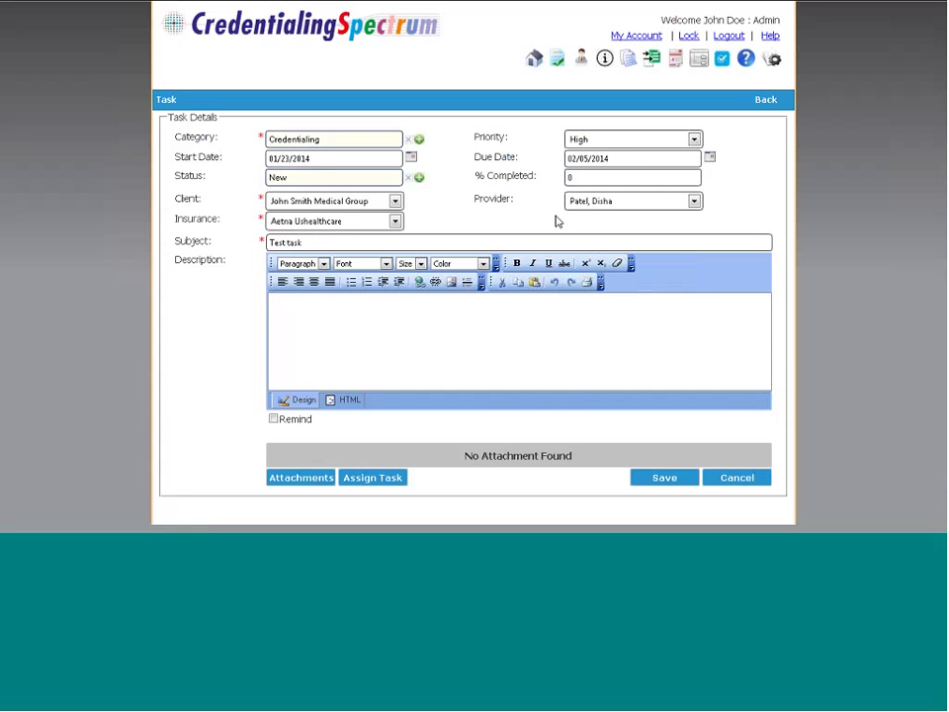
pyautogui.click(593, 179)
pyautogui.write('This ')
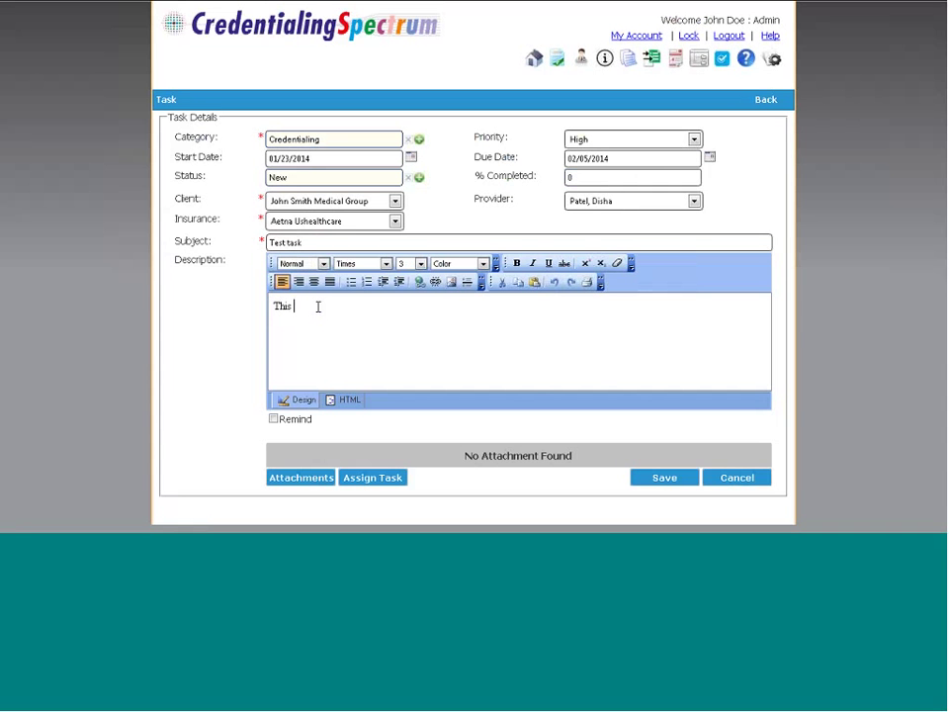
pyautogui.write('is a test')
# Save a daily task reminder for 02/03/2014 at 11:30 AM, then open Assign Task
pyautogui.click(272, 419)
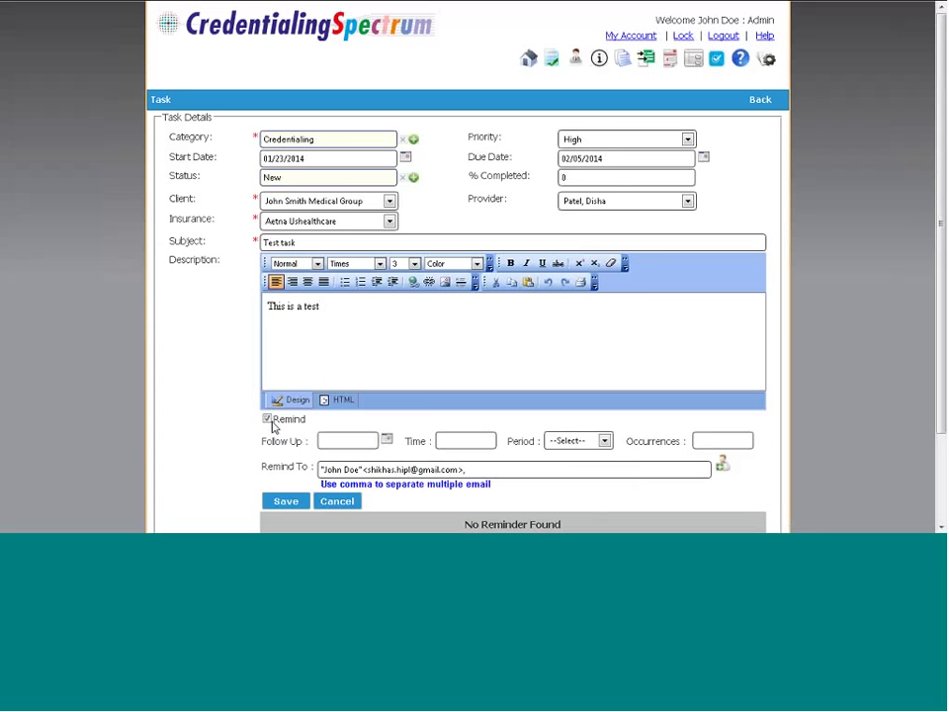
pyautogui.click(388, 442)
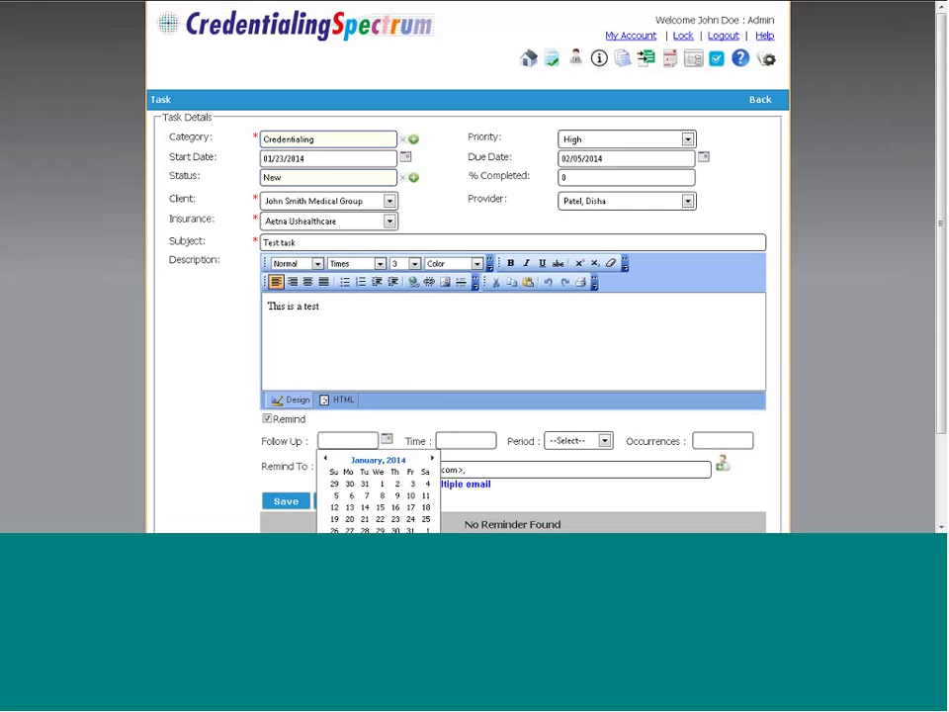
pyautogui.moveTo(942, 304); pyautogui.dragTo(943, 391)
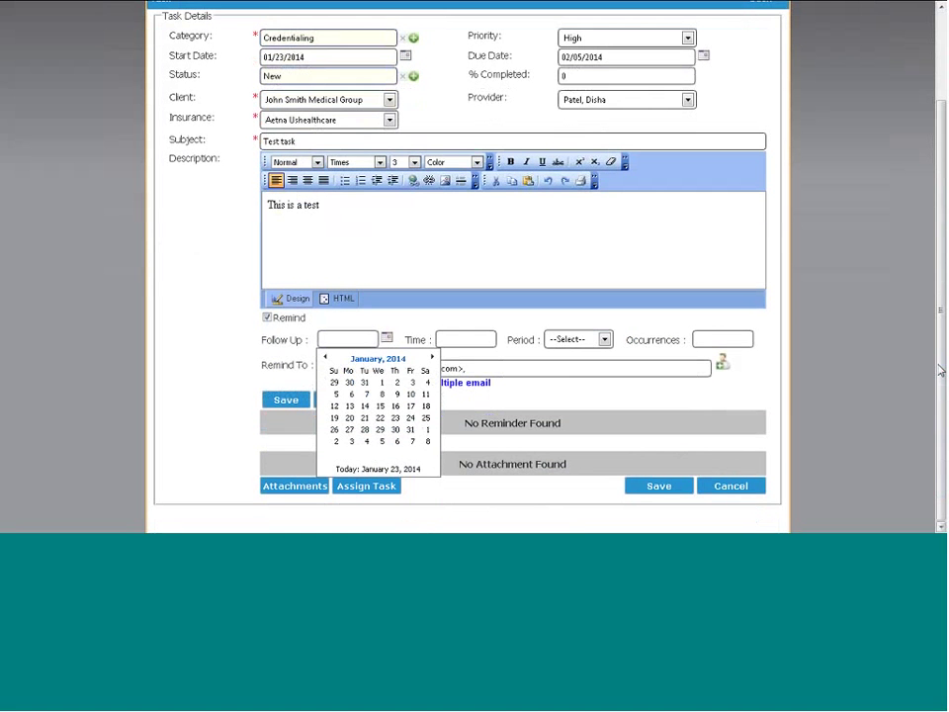
pyautogui.click(353, 442)
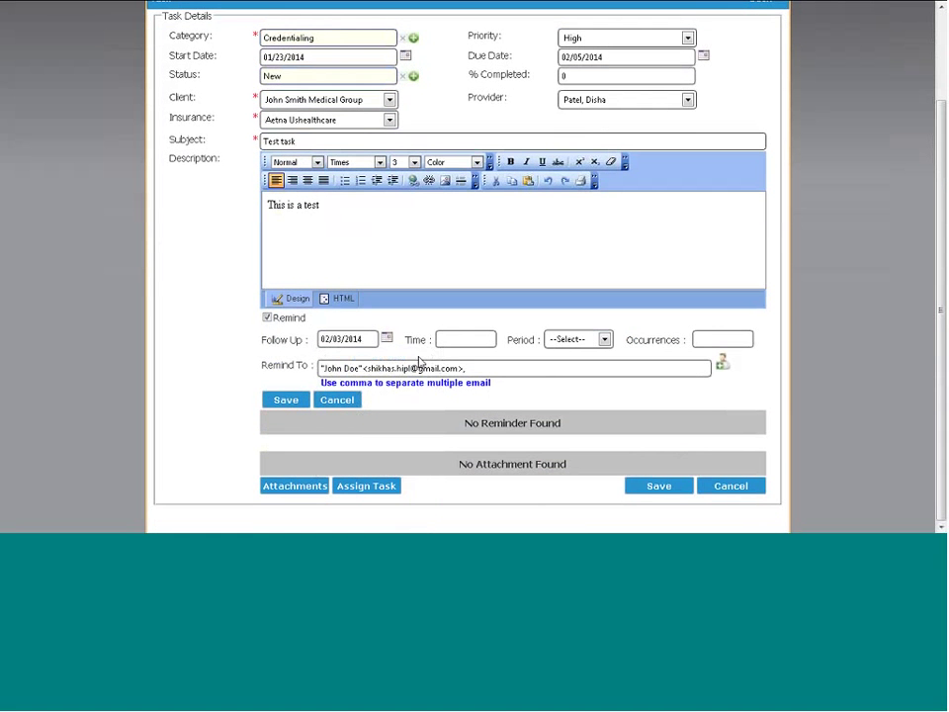
pyautogui.click(439, 339)
pyautogui.write('1130')
pyautogui.click(563, 339)
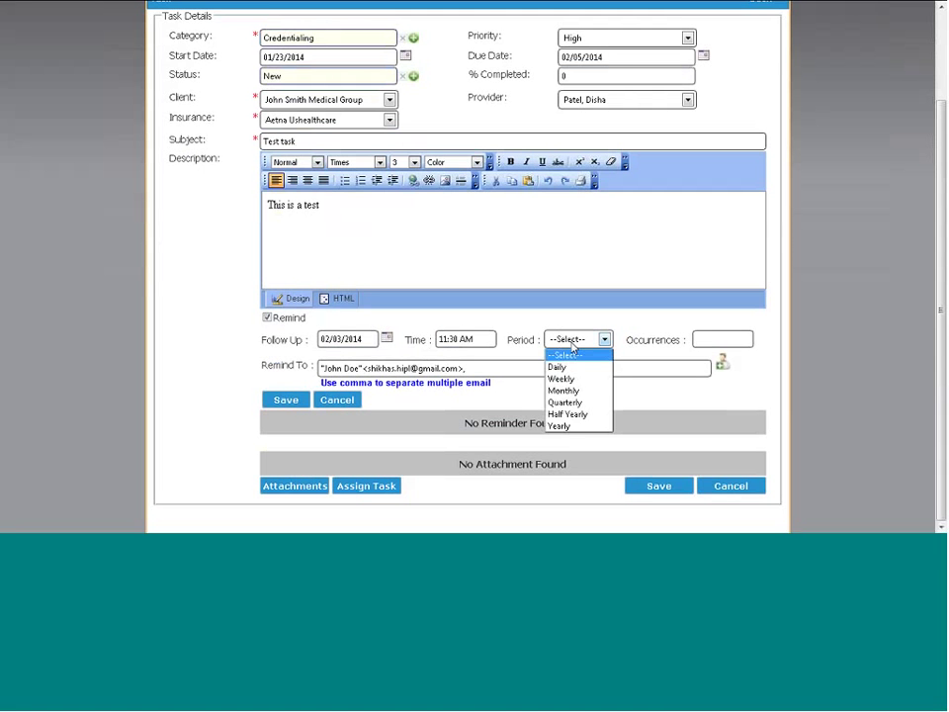
pyautogui.click(571, 348)
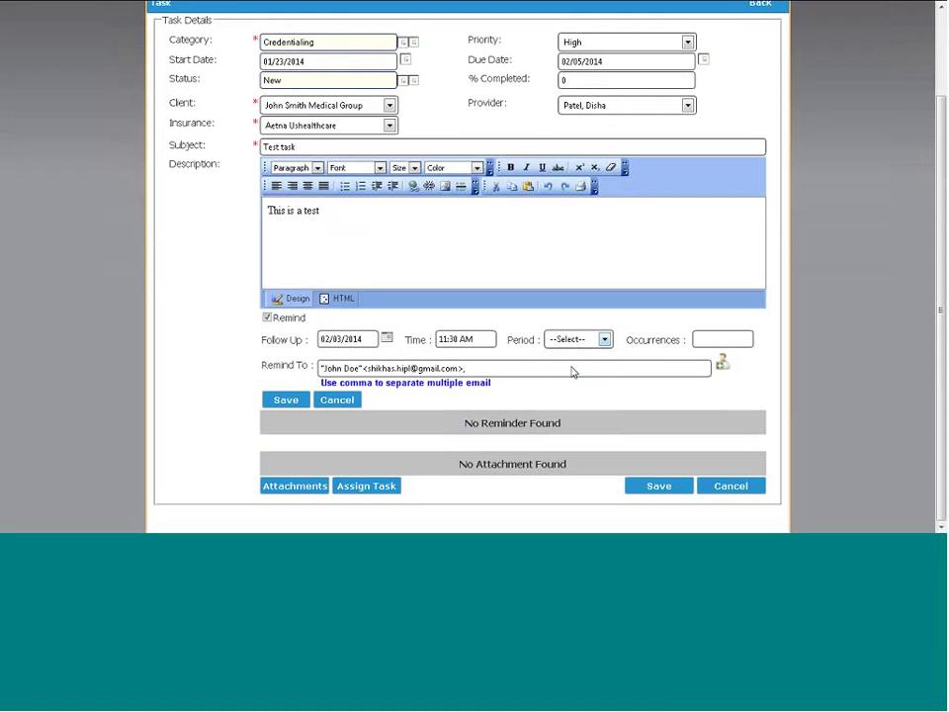
pyautogui.click(283, 409)
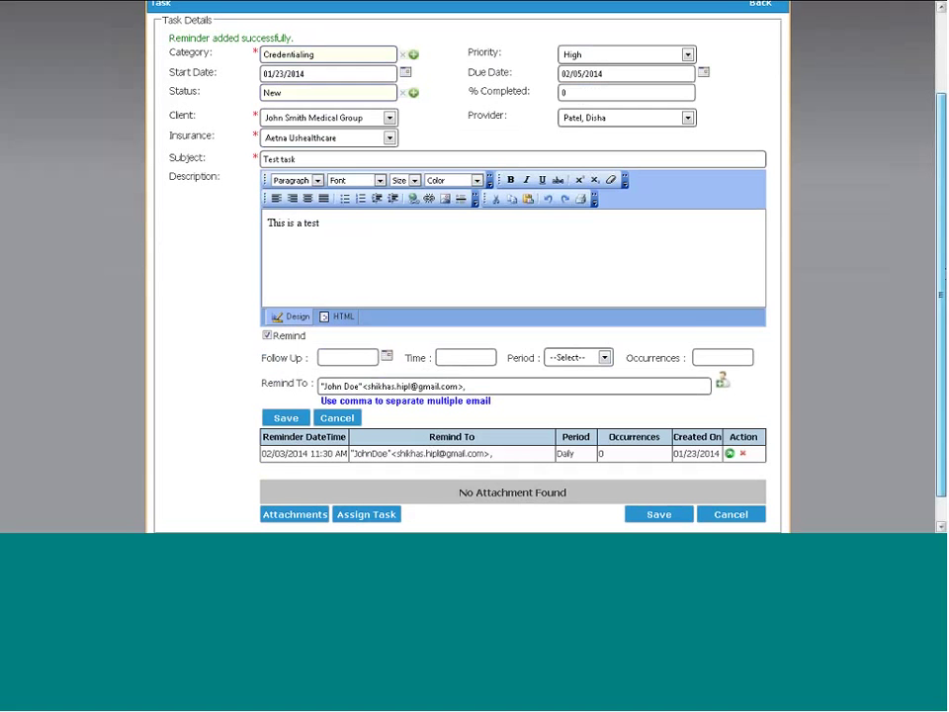
pyautogui.moveTo(938, 325); pyautogui.dragTo(937, 350)
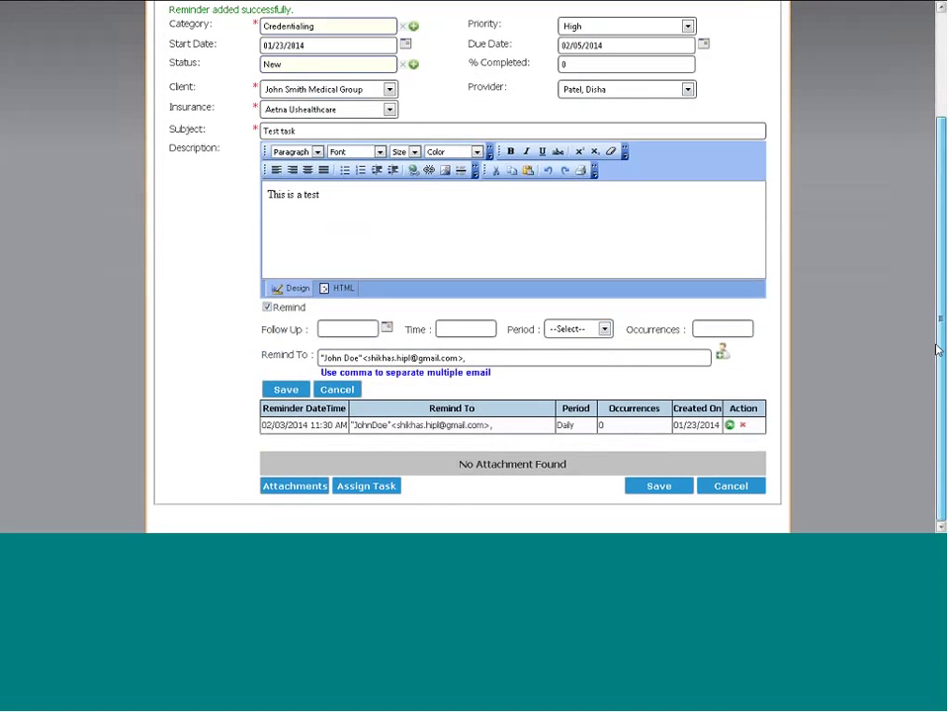
pyautogui.click(362, 489)
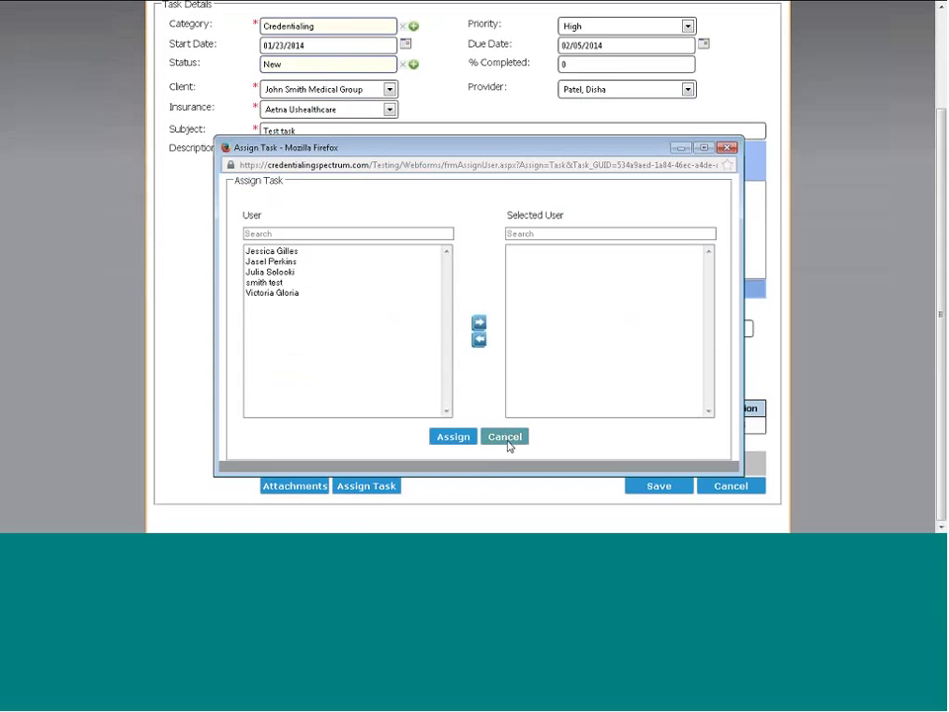
# Cancel the assignment without choosing anyone, go back, and close the Tasks window
pyautogui.click(506, 438)
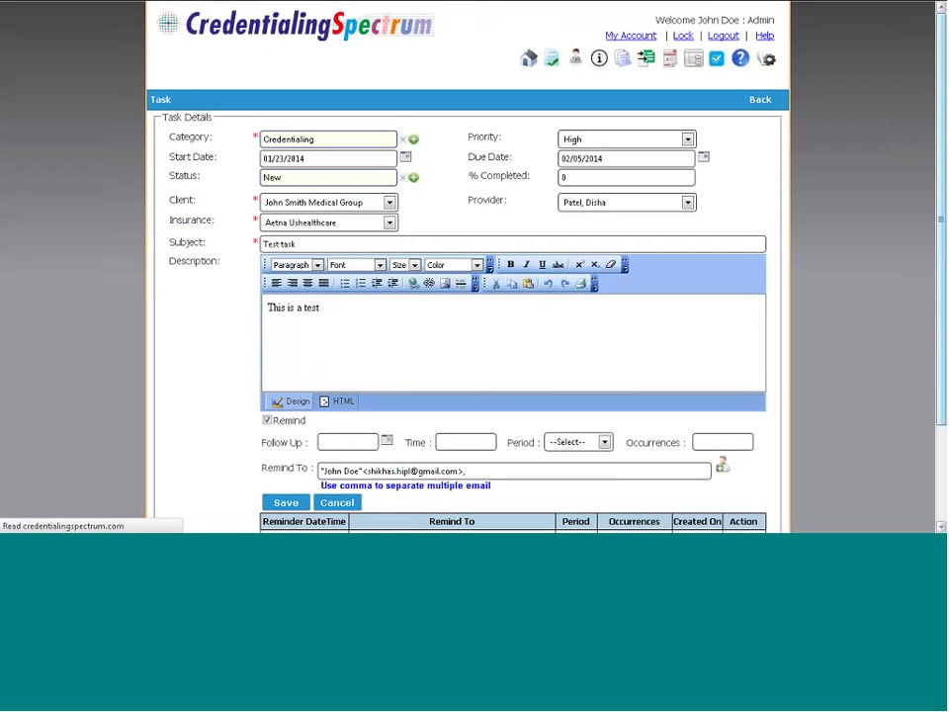
pyautogui.scroll(-2, 474, 296)
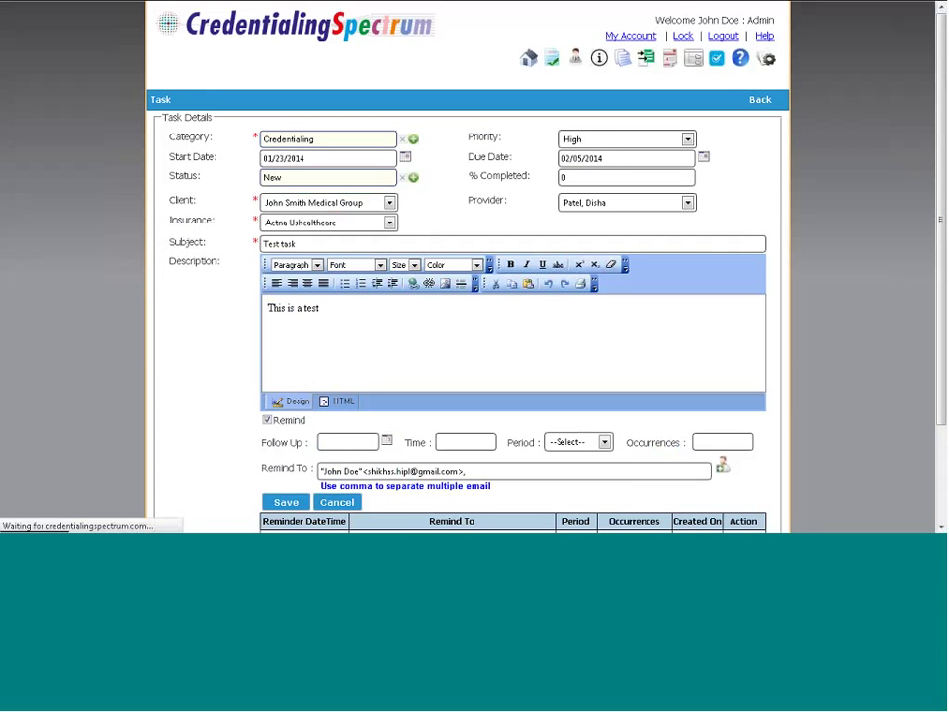
pyautogui.click(757, 103)
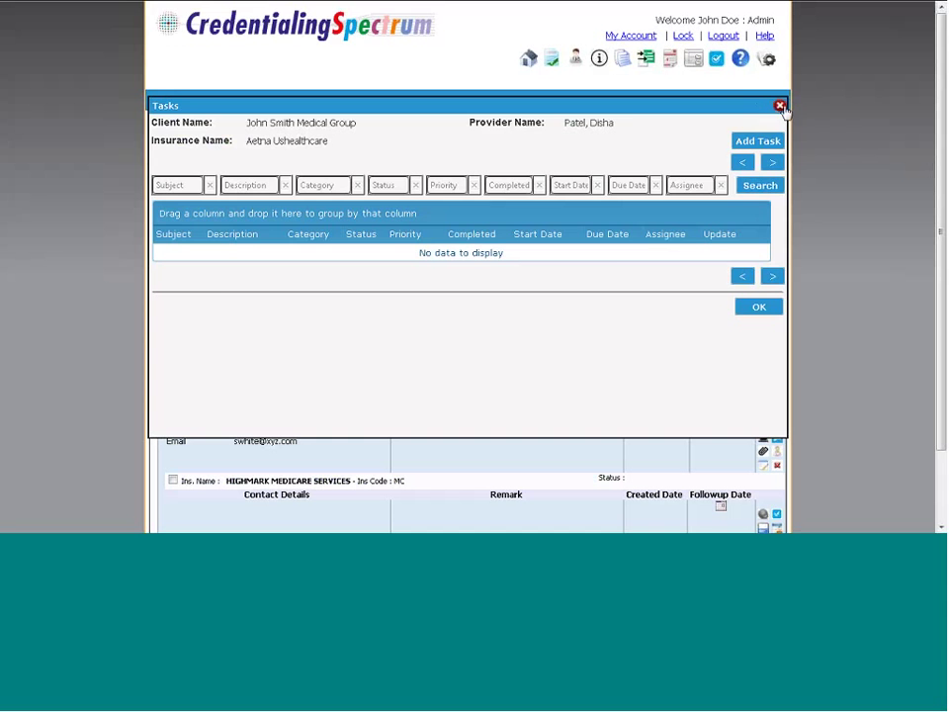
pyautogui.click(780, 106)
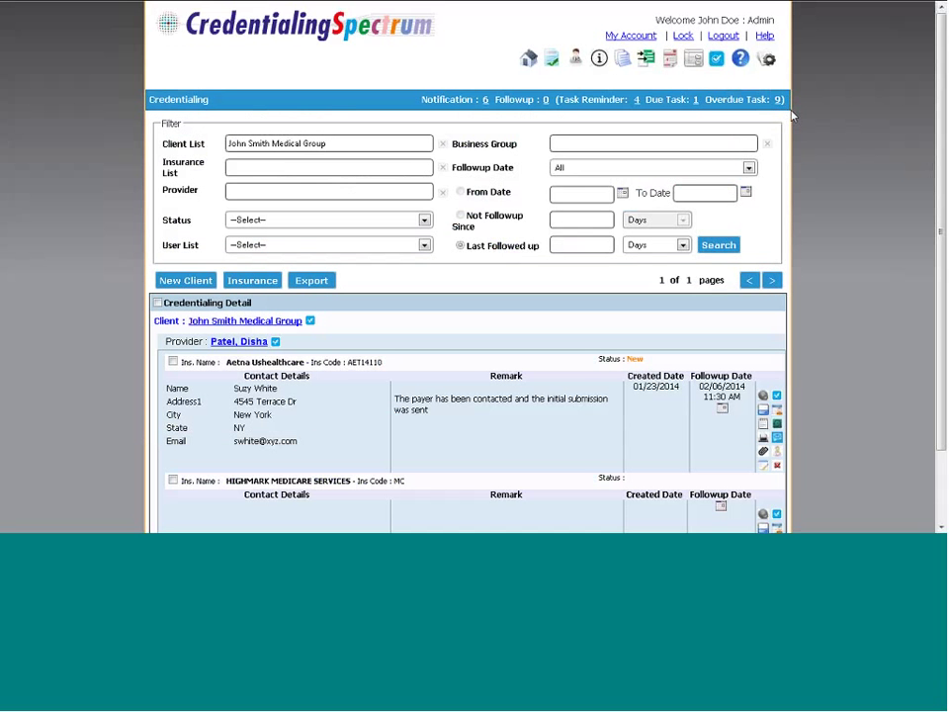
pyautogui.moveTo(940, 140); pyautogui.dragTo(940, 188)
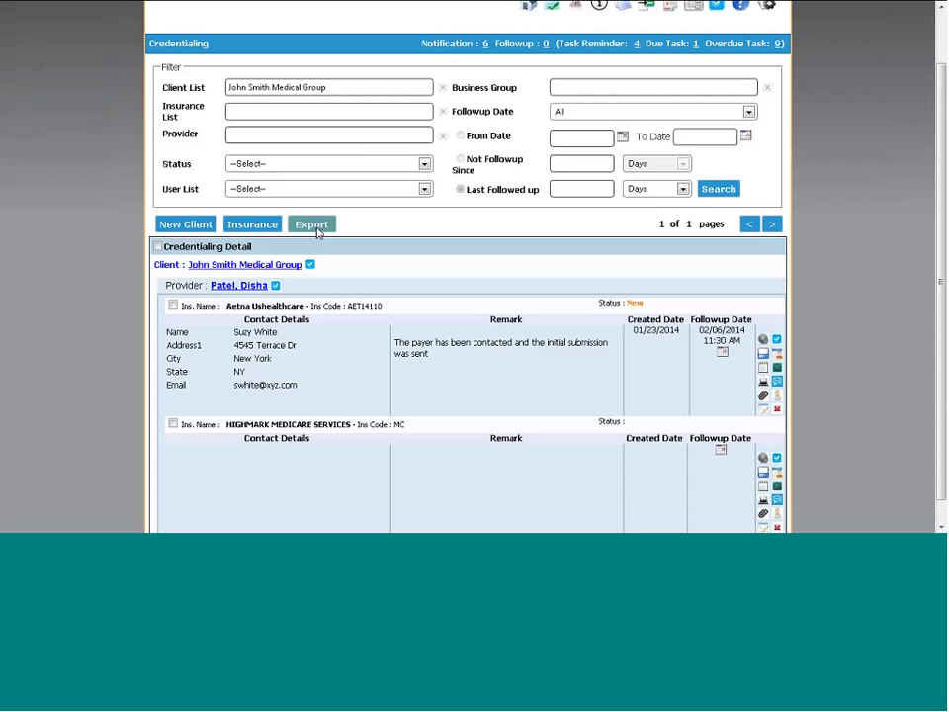
# Export the credentialing status to Excel, open the CredentialingStatus_01232014 workbook, then close it
pyautogui.click(318, 230)
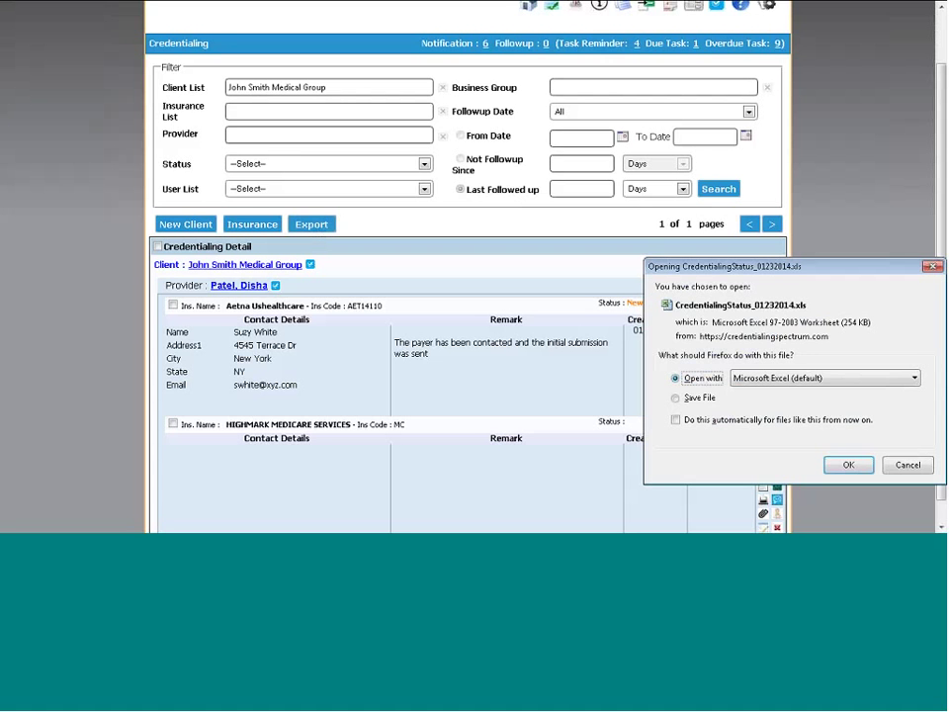
pyautogui.click(842, 465)
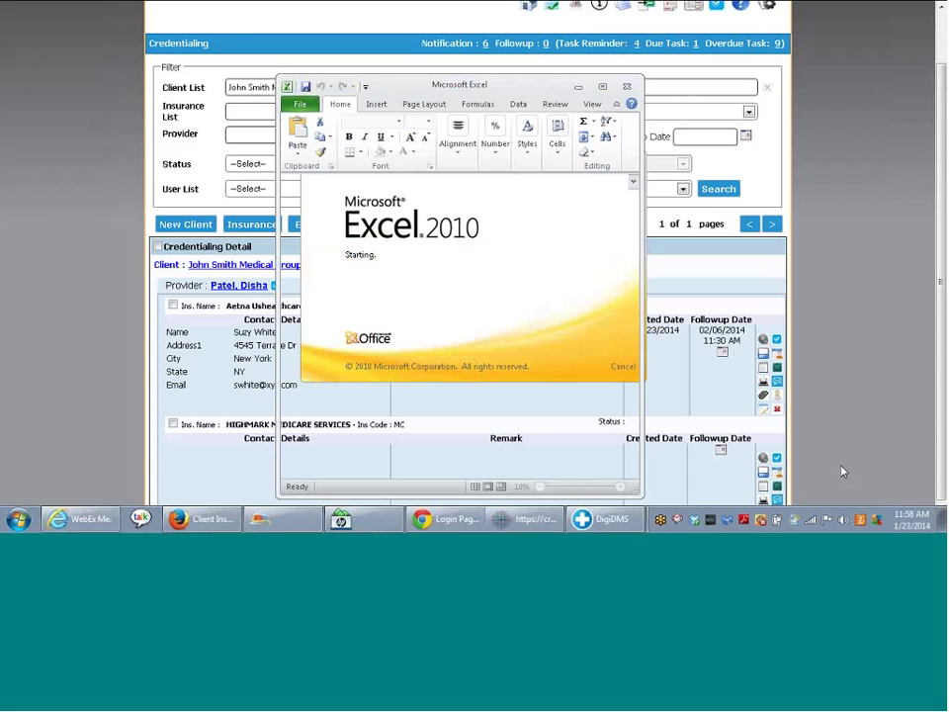
pyautogui.click(421, 295)
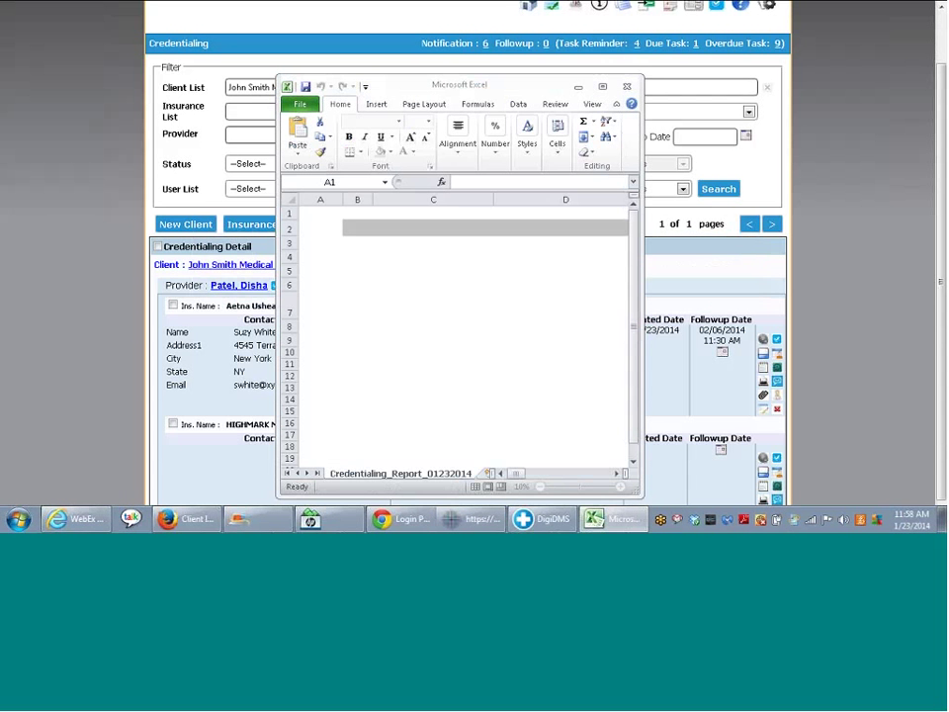
pyautogui.click(601, 86)
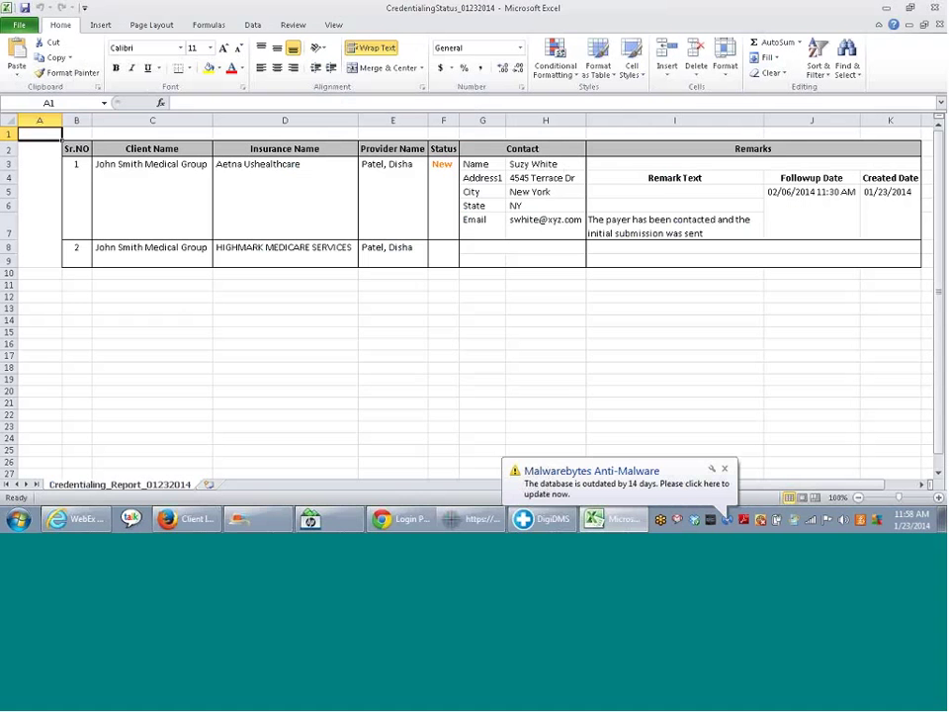
pyautogui.click(723, 468)
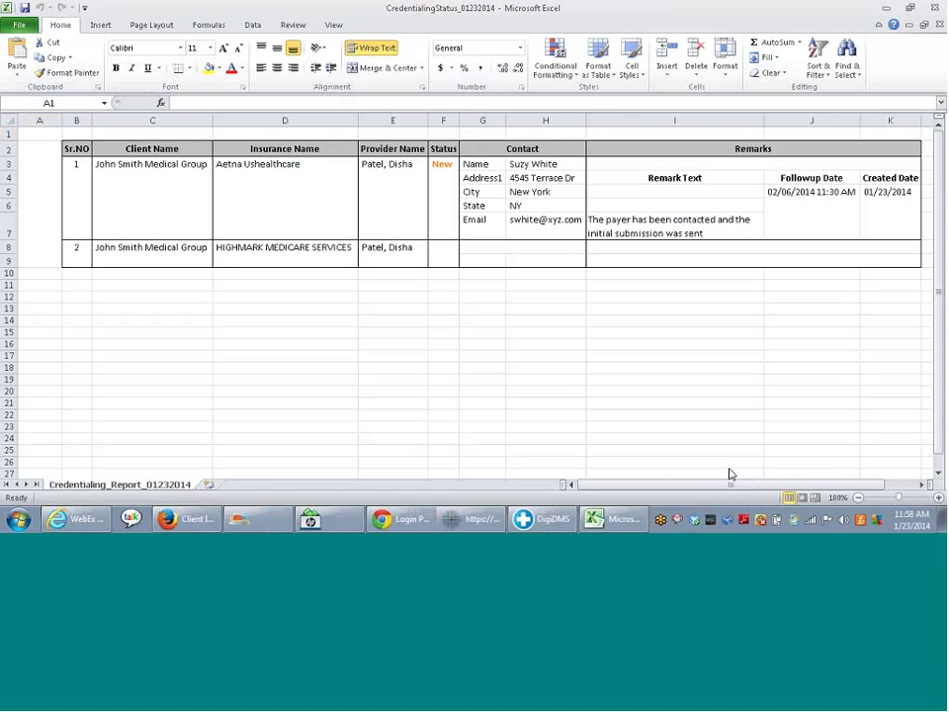
pyautogui.click(937, 8)
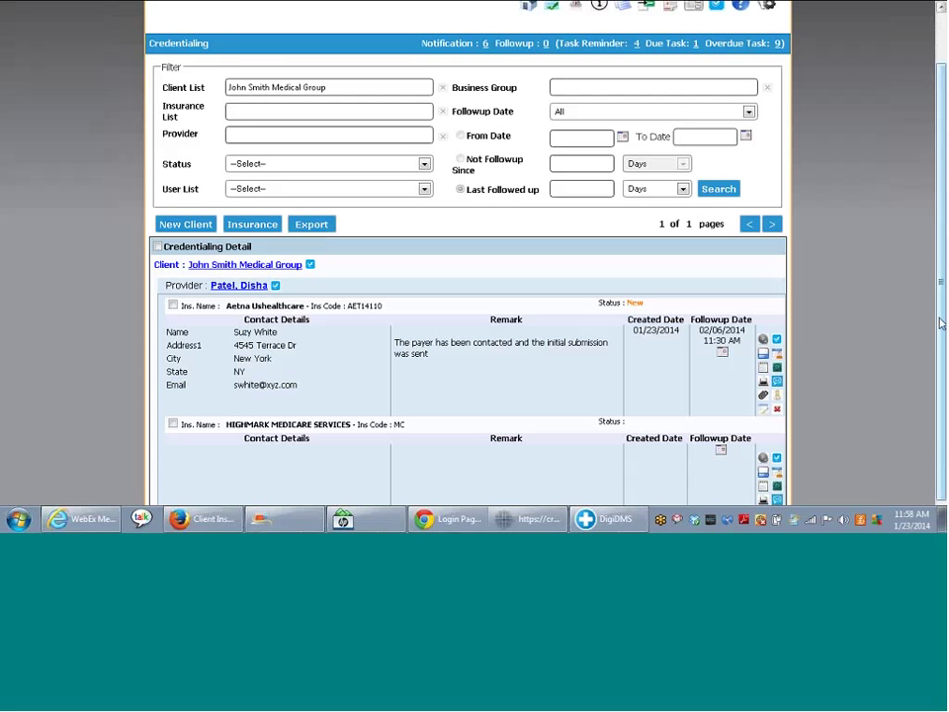
pyautogui.click(766, 411)
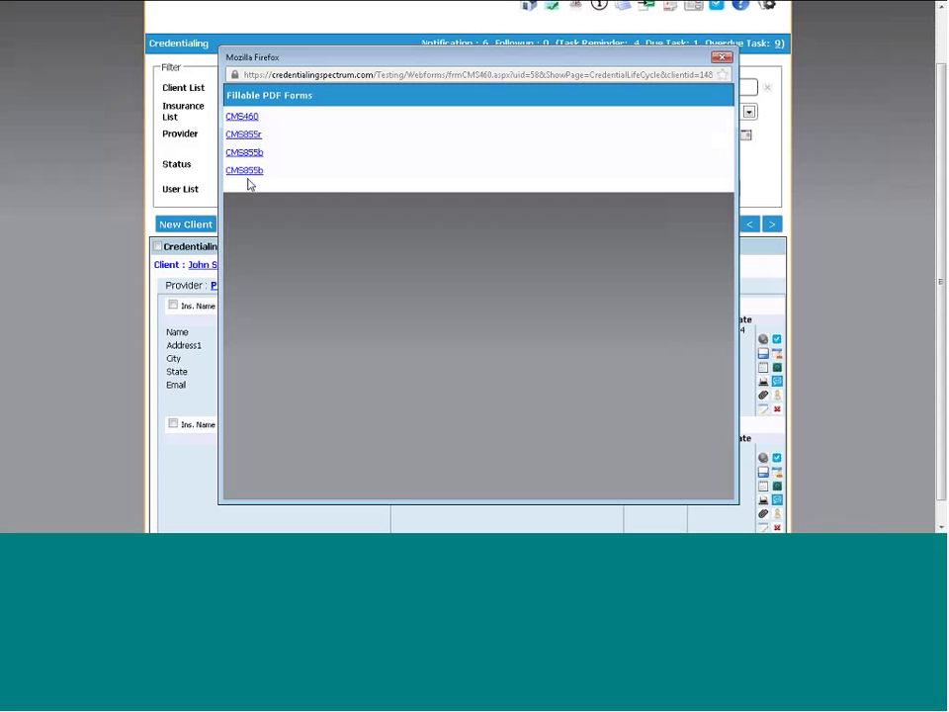
pyautogui.click(240, 120)
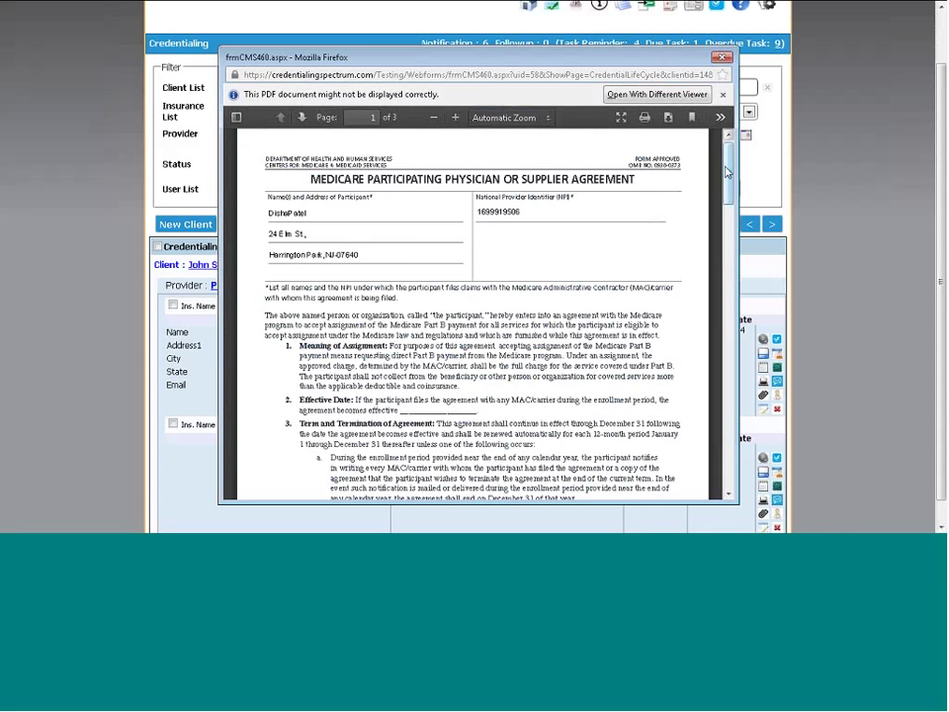
pyautogui.moveTo(728, 183); pyautogui.dragTo(728, 450)
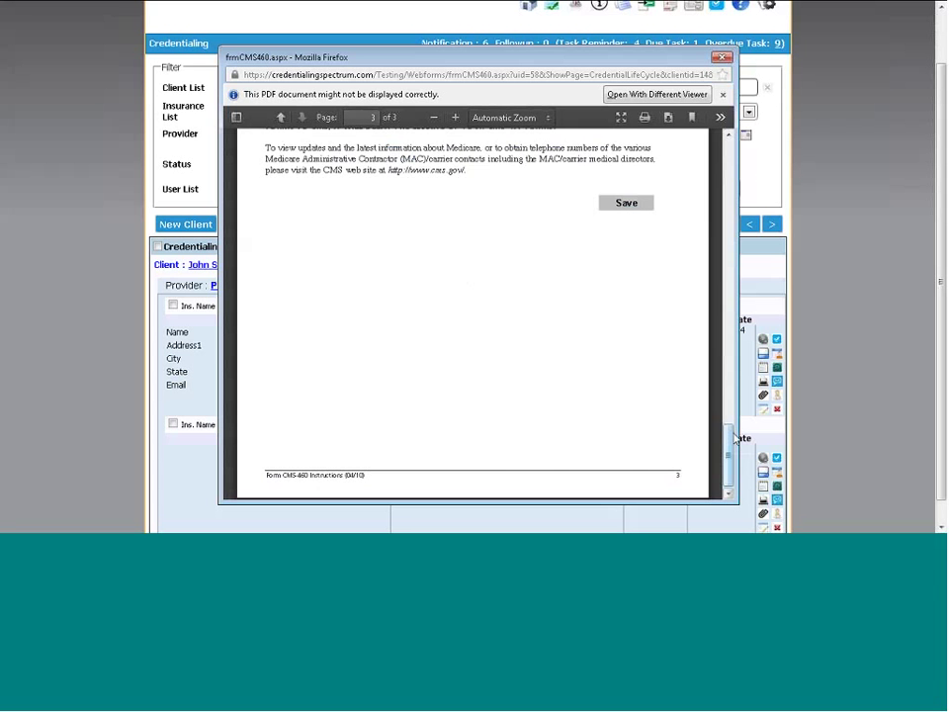
pyautogui.moveTo(739, 331); pyautogui.dragTo(746, 117)
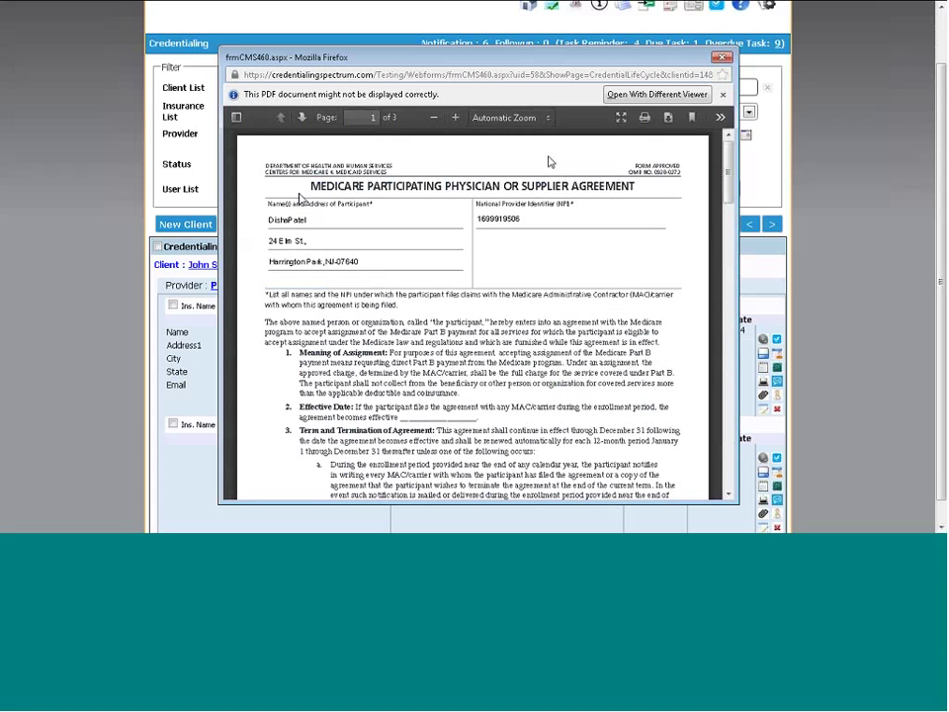
pyautogui.click(723, 58)
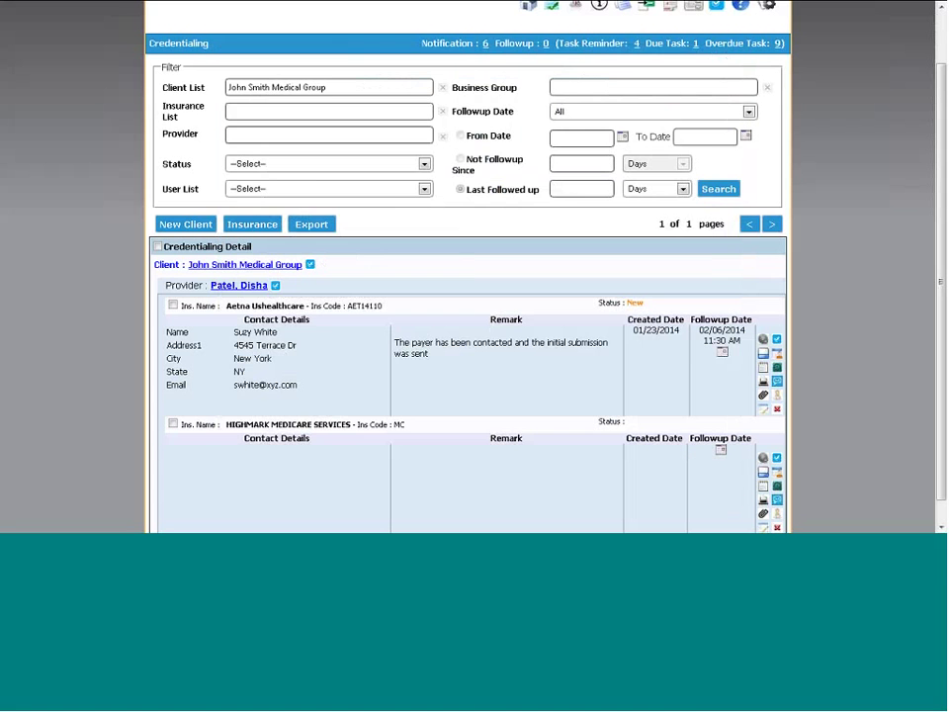
pyautogui.click(763, 409)
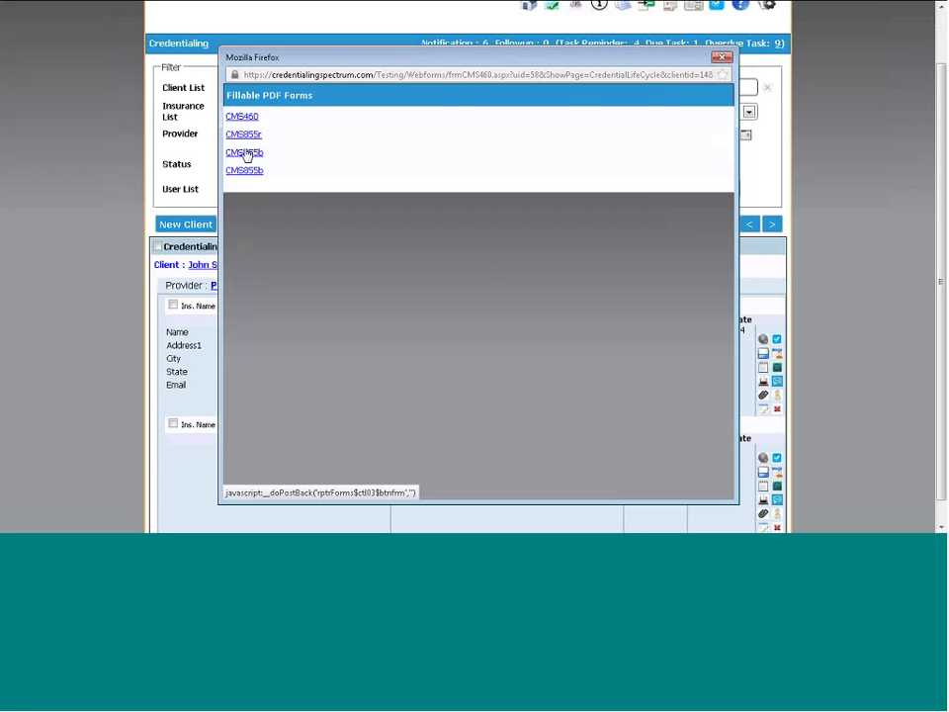
pyautogui.click(246, 153)
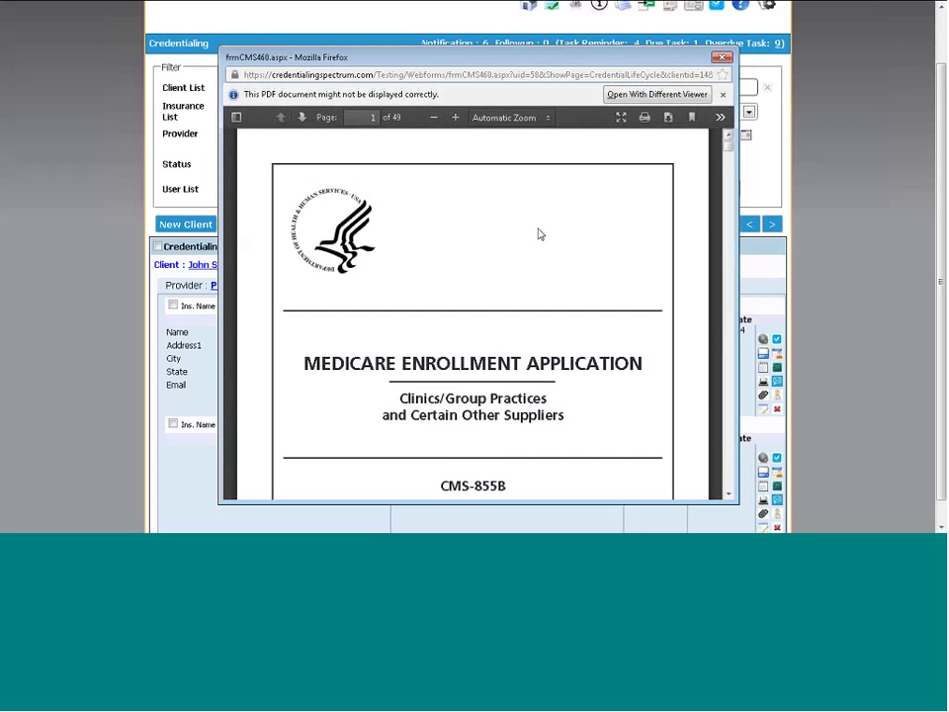
pyautogui.scroll(-10, 540, 234)
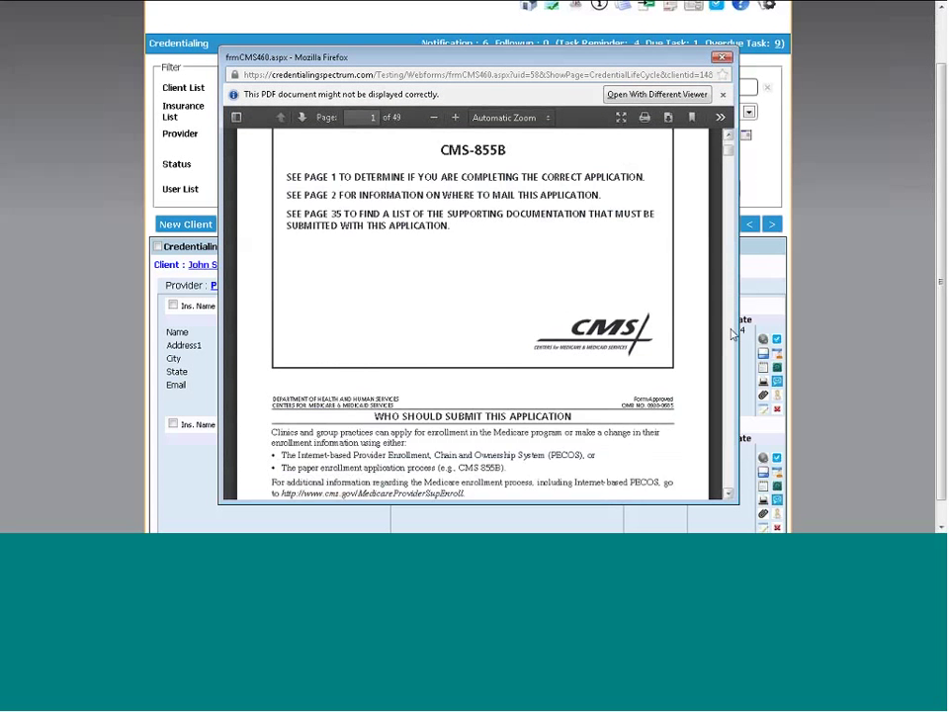
pyautogui.scroll(-10, 731, 334)
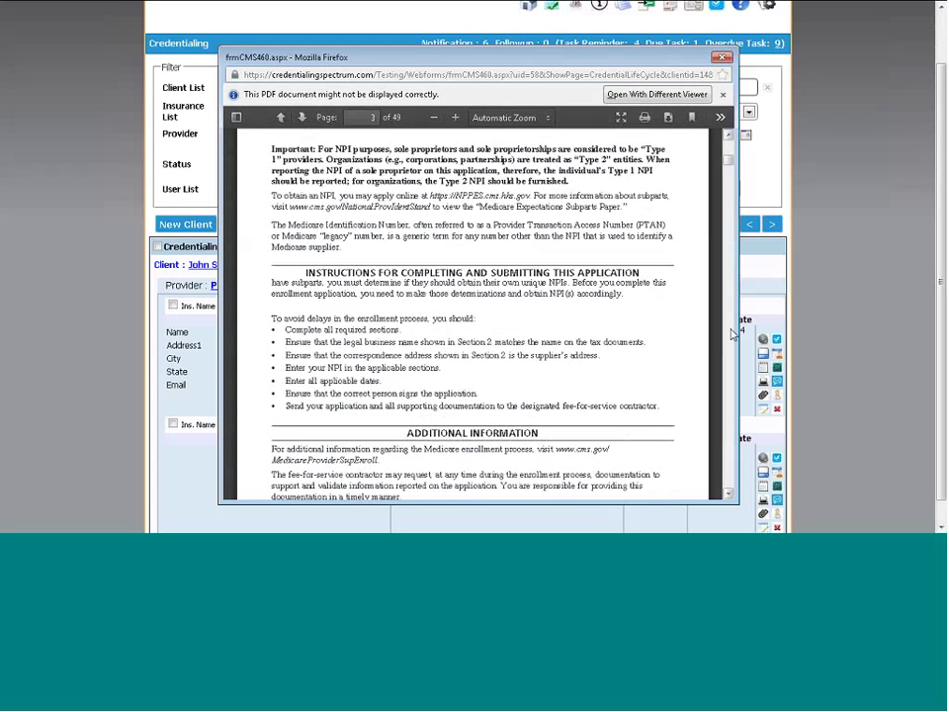
pyautogui.scroll(-10, 732, 334)
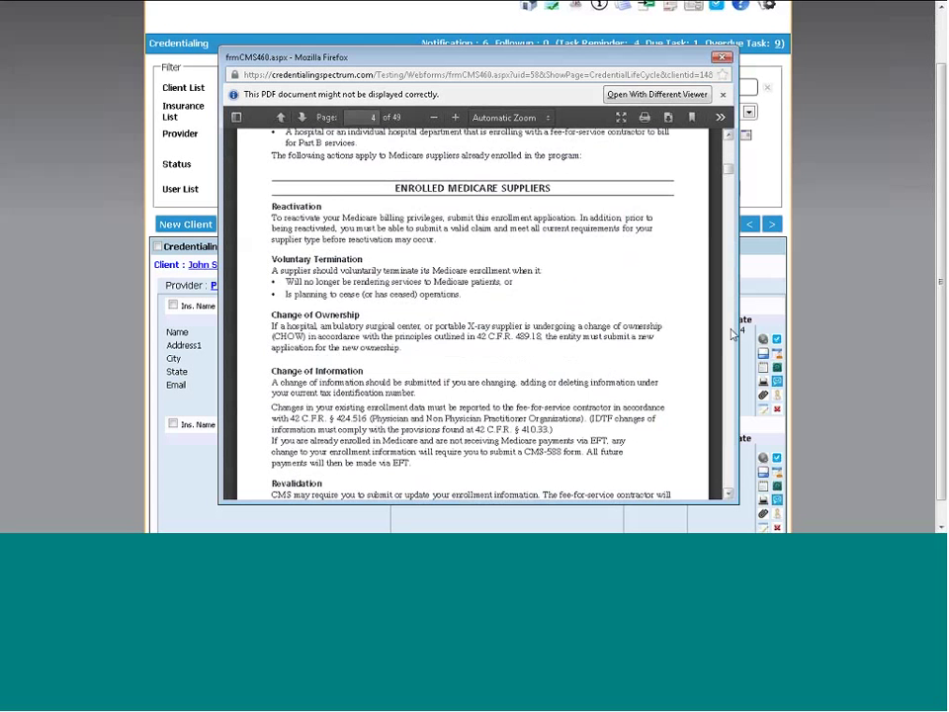
pyautogui.scroll(-10, 731, 334)
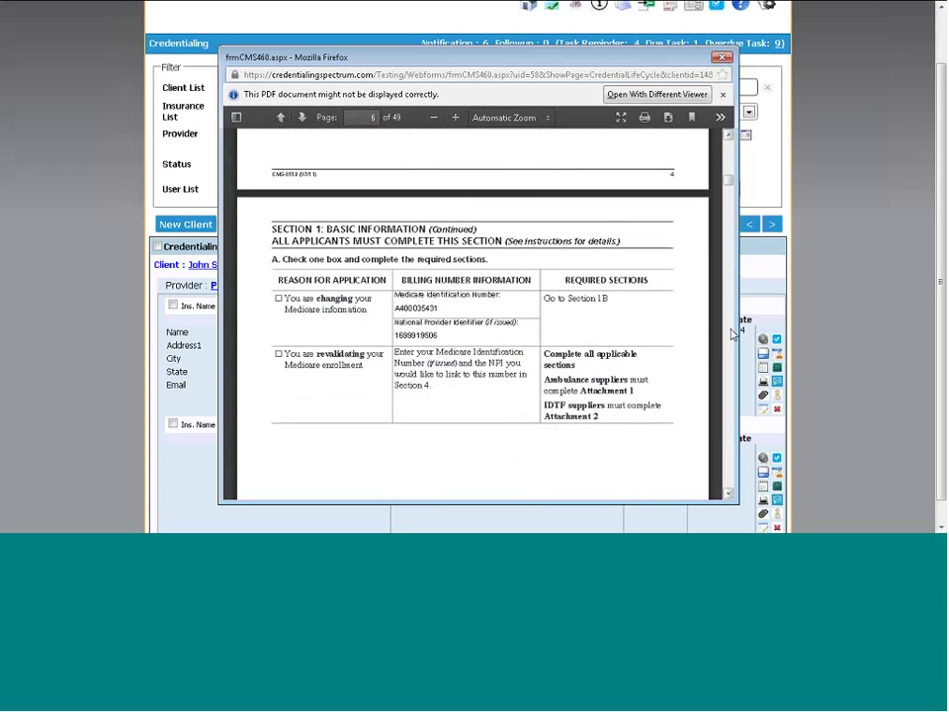
pyautogui.click(721, 57)
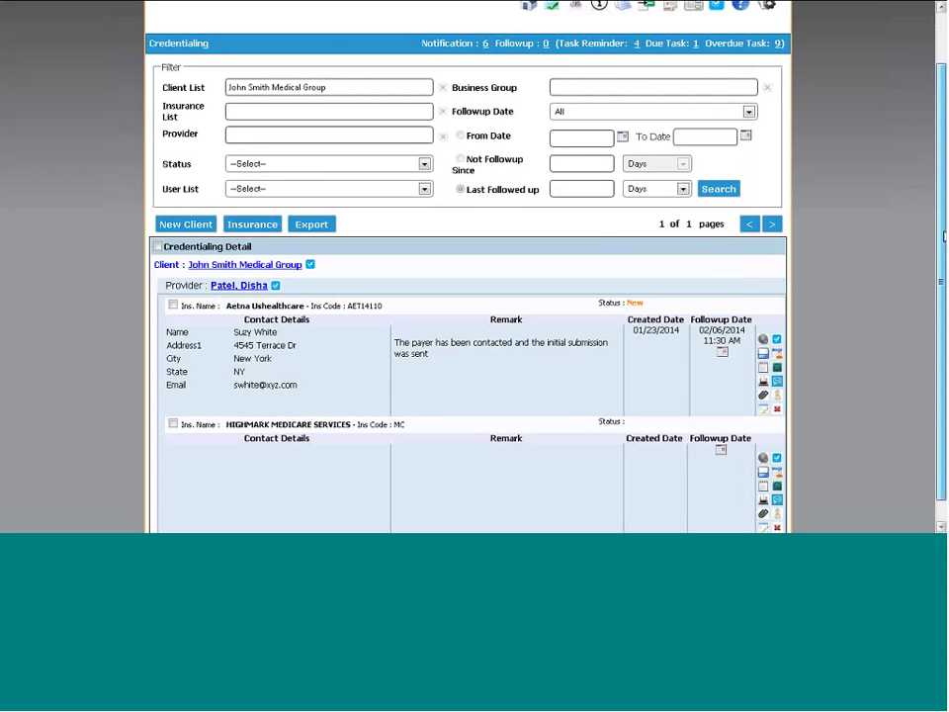
# Open Task Management to see the New and Inprocess tasks, including 'Test Task'
pyautogui.moveTo(944, 235)
pyautogui.mouseDown()
pyautogui.moveTo(944, 259)
pyautogui.moveTo(941, 187)
pyautogui.moveTo(941, 224)
pyautogui.mouseUp()
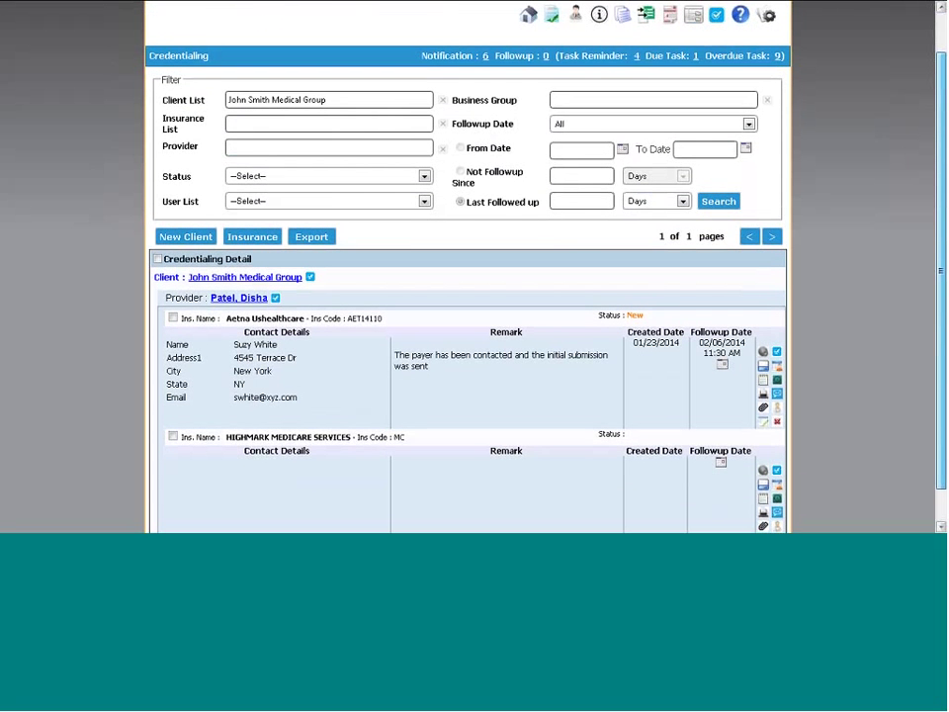
pyautogui.moveTo(941, 227); pyautogui.dragTo(941, 195)
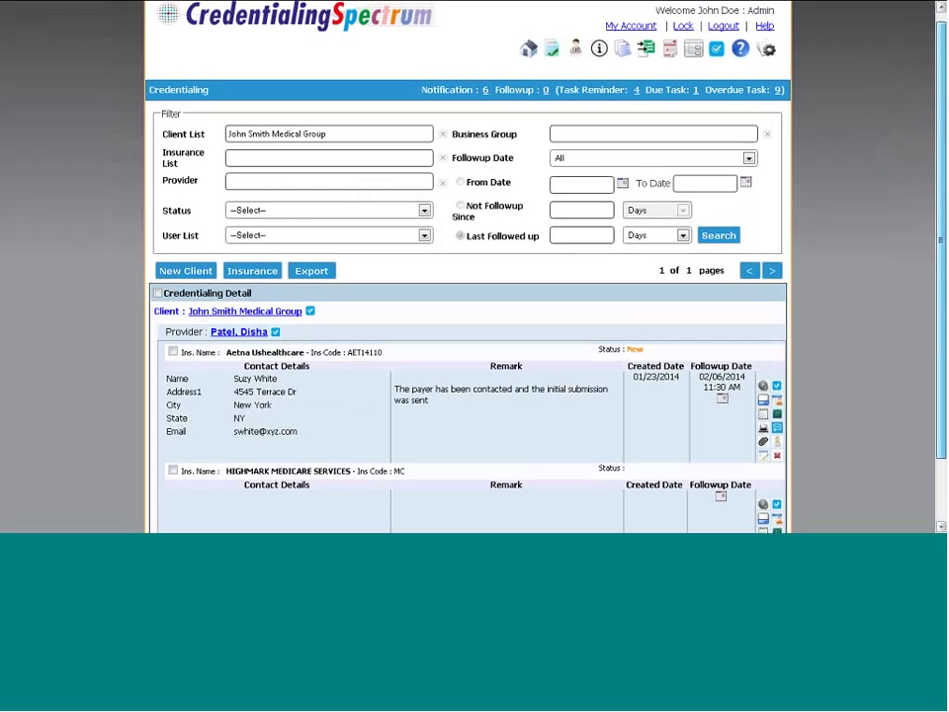
pyautogui.scroll(1, 468, 267)
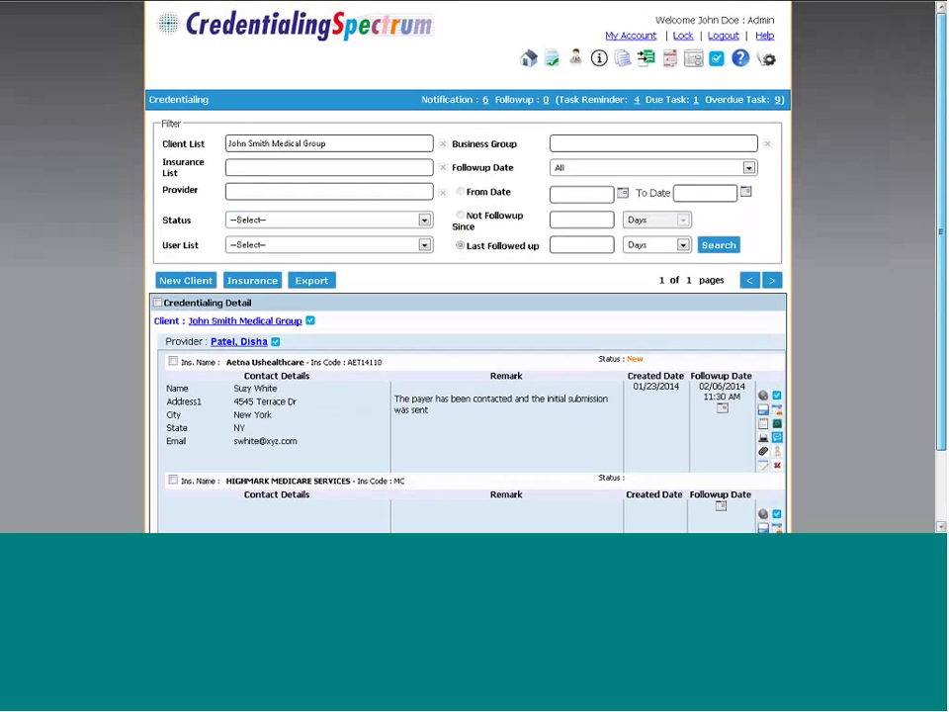
pyautogui.click(716, 61)
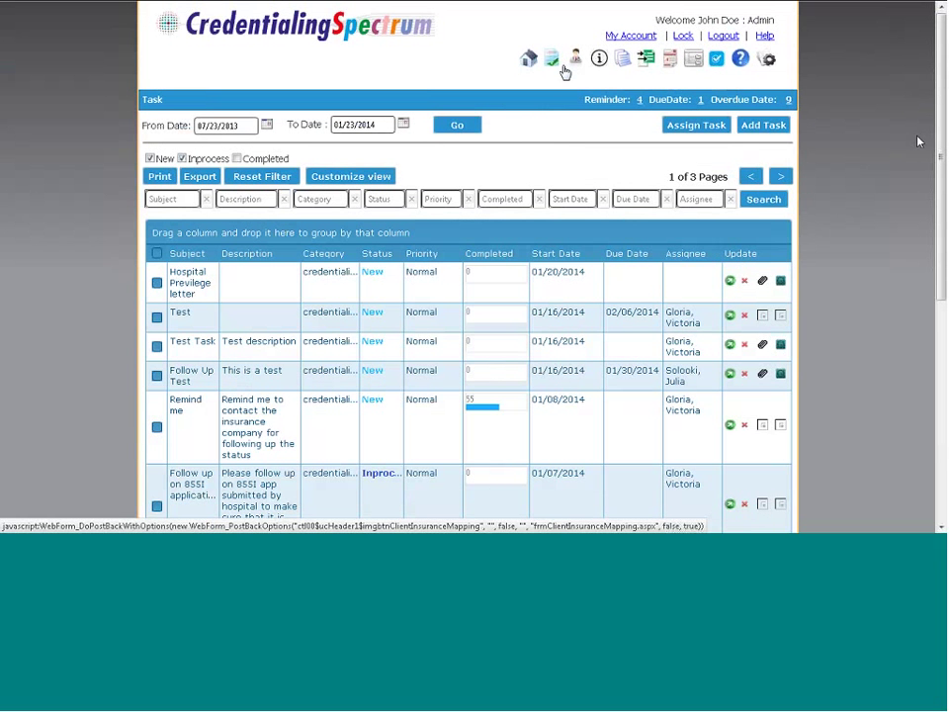
pyautogui.moveTo(941, 89); pyautogui.dragTo(938, 199)
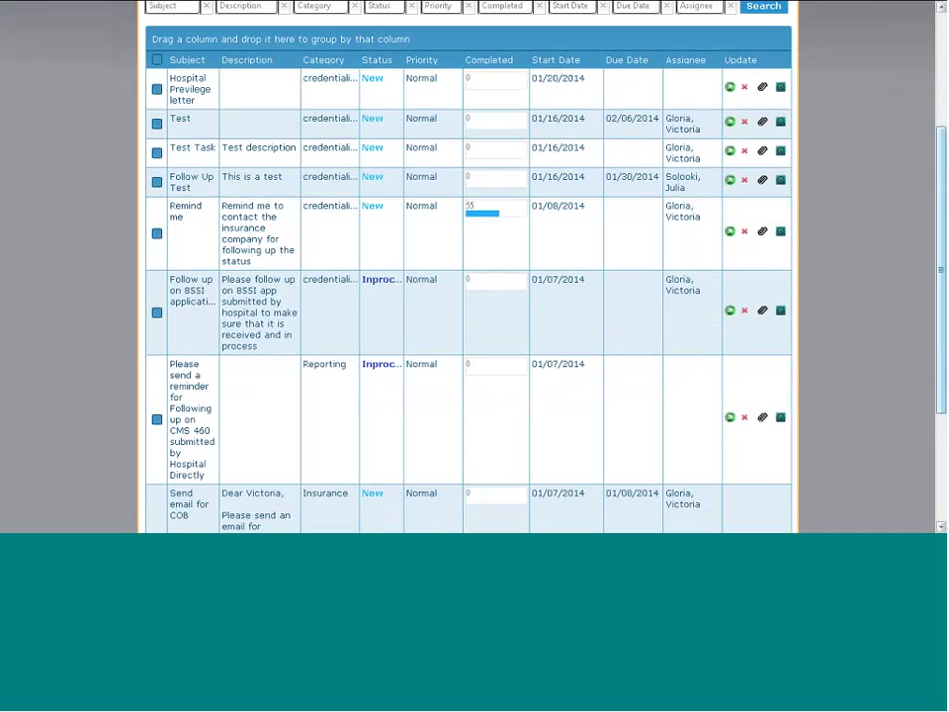
pyautogui.moveTo(942, 225); pyautogui.dragTo(938, 180)
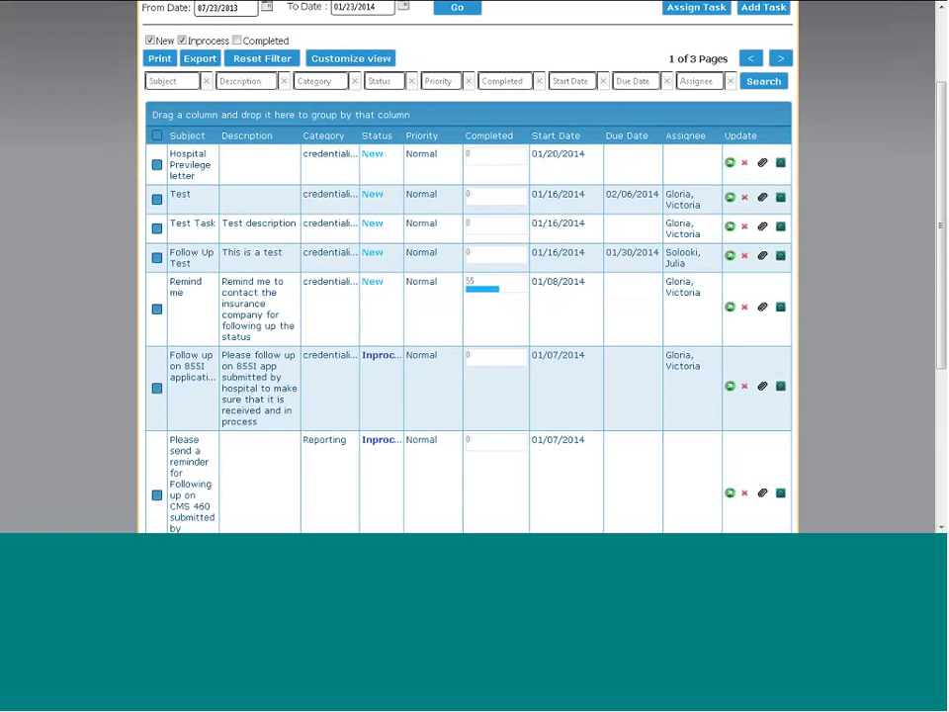
pyautogui.scroll(2, 696, 62)
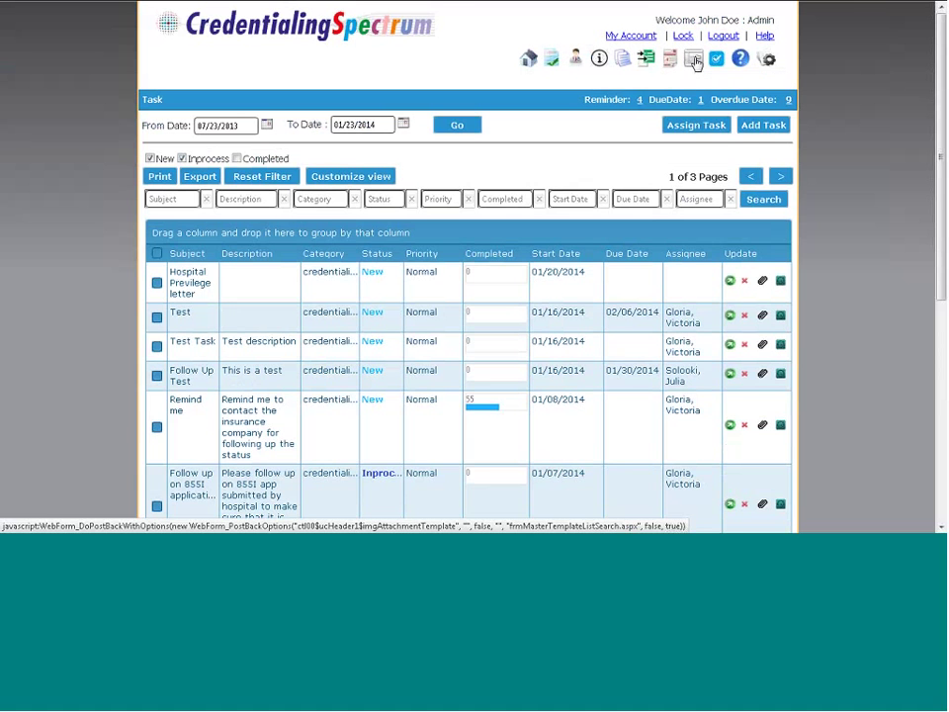
# Create and save a 'Test' attachment template for clients, locations, tasks, providers and credentialing
pyautogui.click(696, 61)
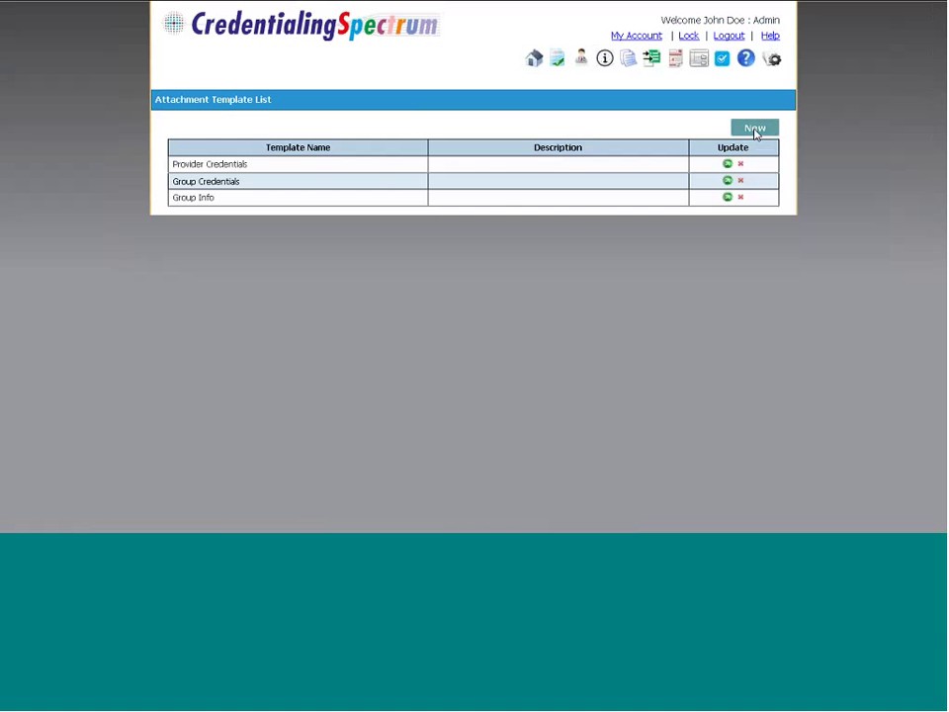
pyautogui.click(756, 129)
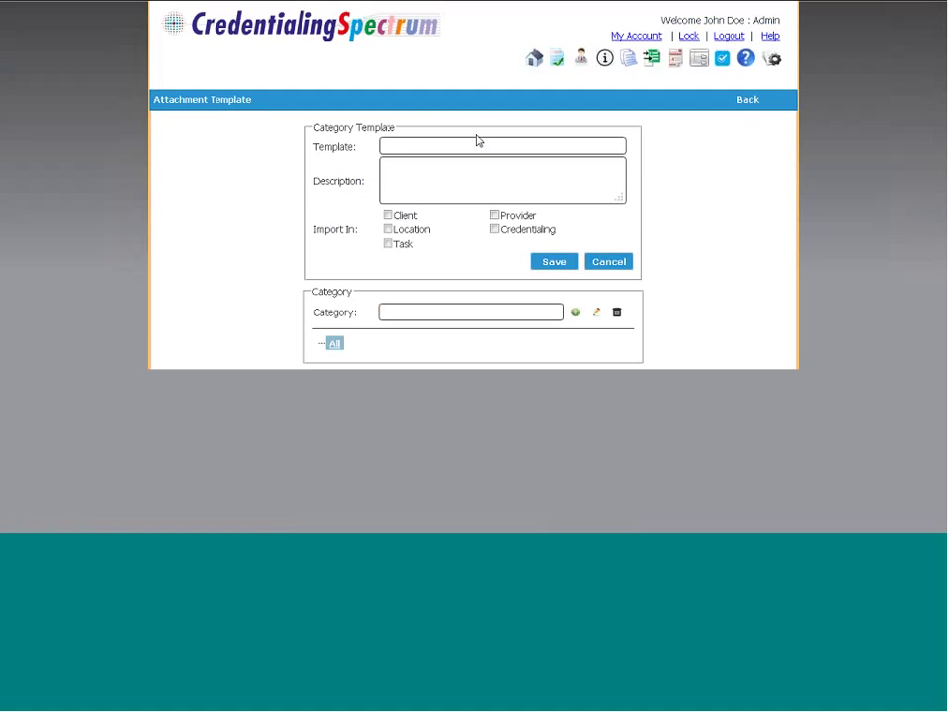
pyautogui.click(433, 147)
pyautogui.write('Test')
pyautogui.click(392, 215)
pyautogui.click(388, 228)
pyautogui.click(388, 245)
pyautogui.click(494, 215)
pyautogui.click(496, 231)
pyautogui.click(555, 263)
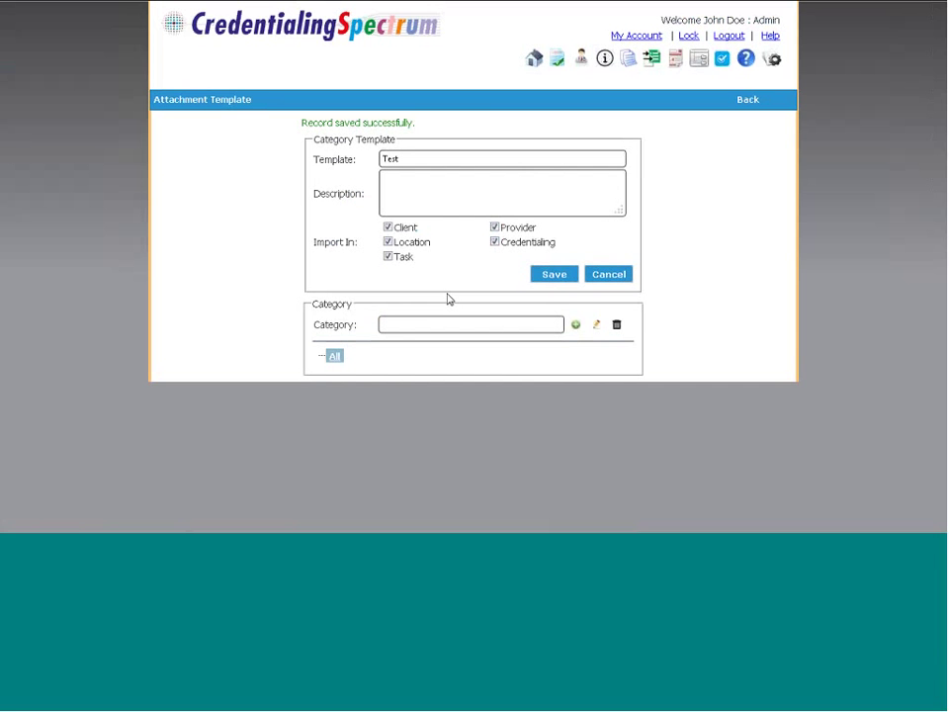
# Add categories Test1, Test2 and Test3 to the template, save, and return to the list
pyautogui.click(421, 327)
pyautogui.write('Test1')
pyautogui.click(574, 325)
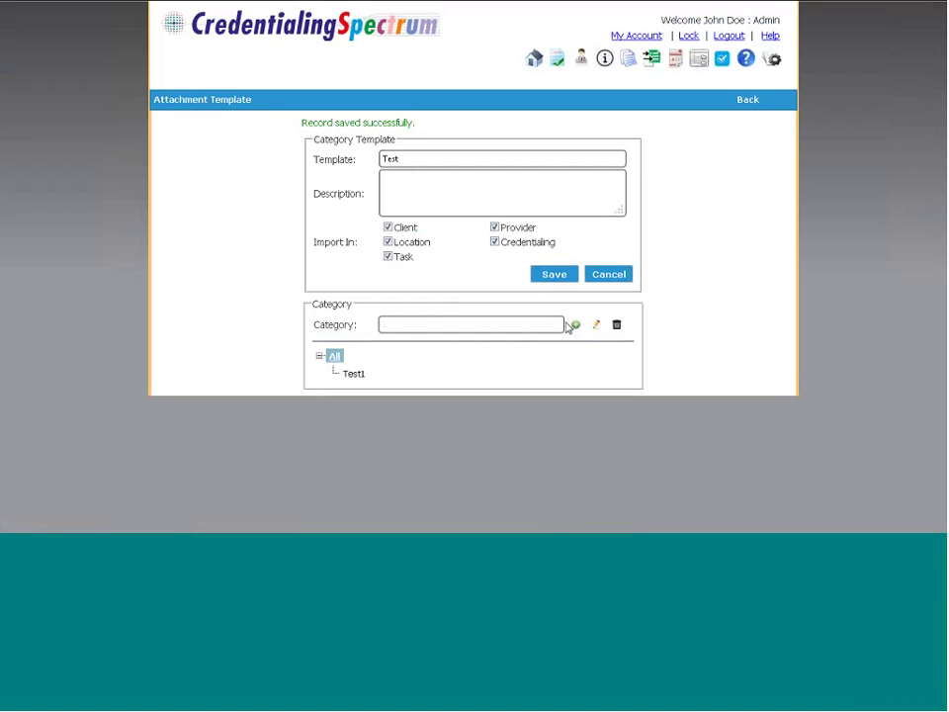
pyautogui.click(518, 325)
pyautogui.write('Test2')
pyautogui.click(595, 328)
pyautogui.click(503, 324)
pyautogui.write('Test')
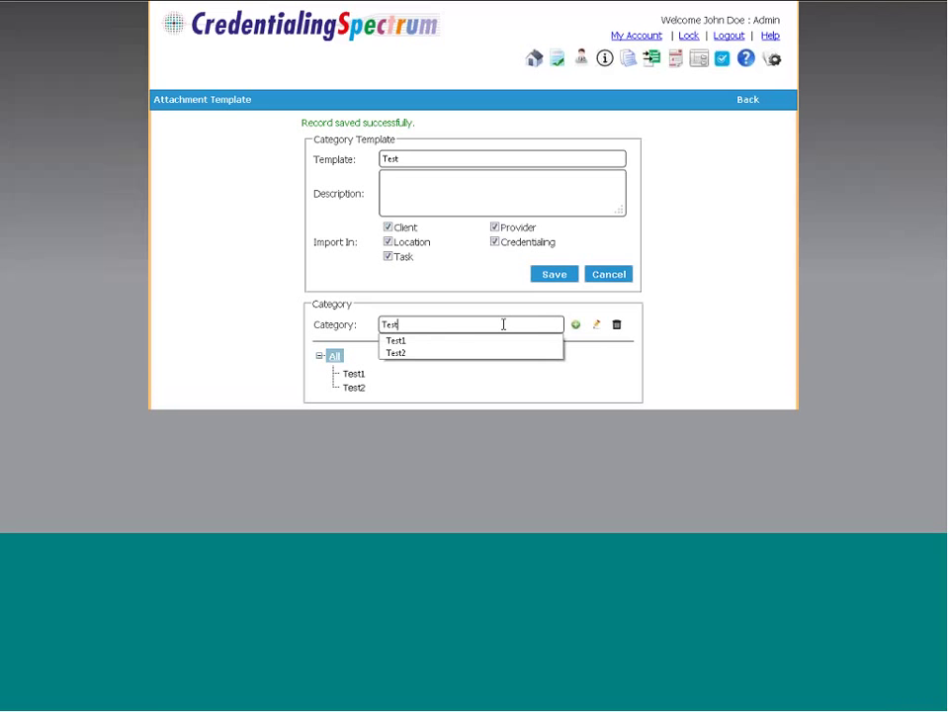
pyautogui.write('3')
pyautogui.press('BackSpace')
pyautogui.write('3')
pyautogui.press('BackSpace')
pyautogui.press('BackSpace')
pyautogui.write('3')
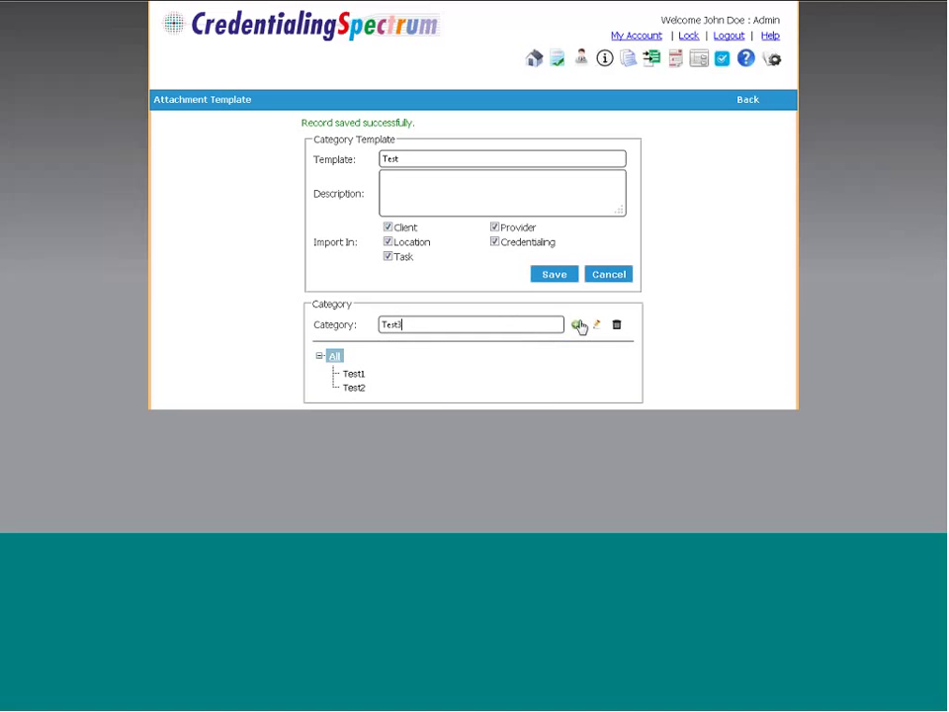
pyautogui.click(578, 325)
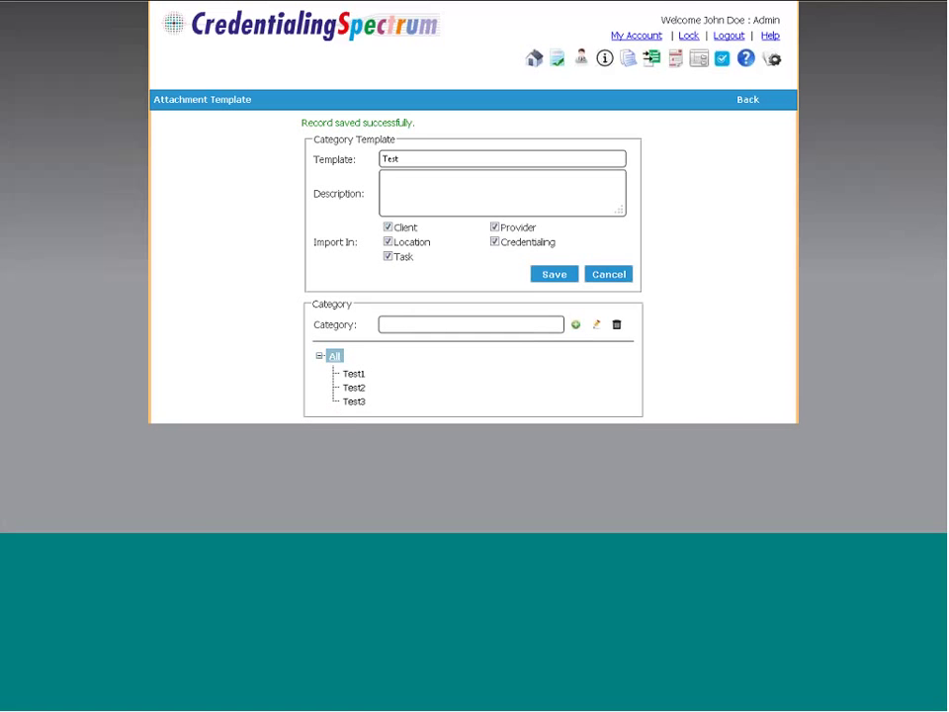
pyautogui.click(555, 275)
pyautogui.click(748, 100)
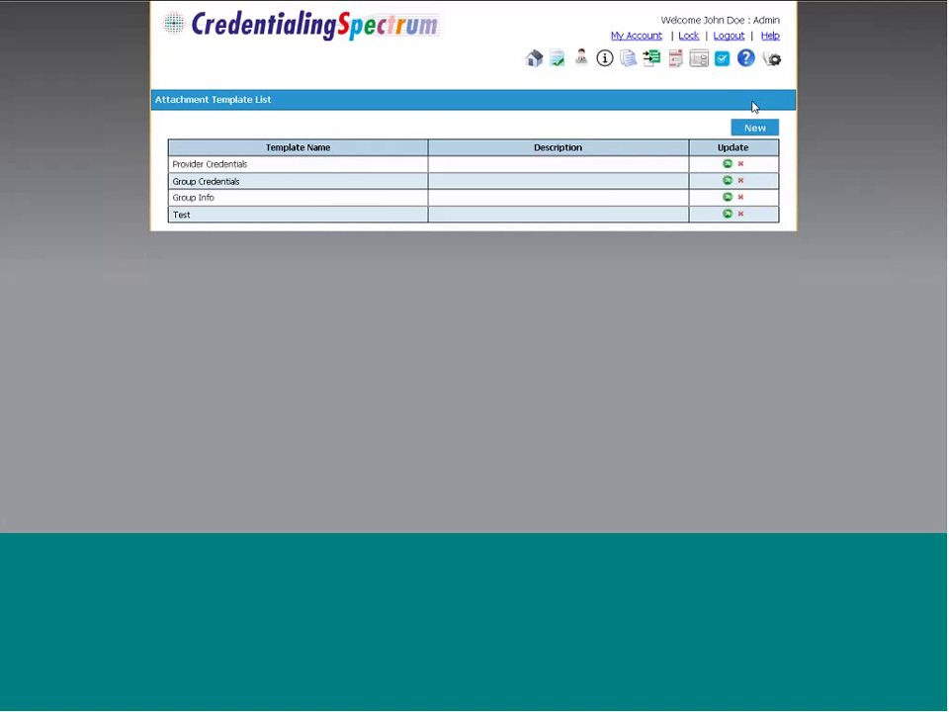
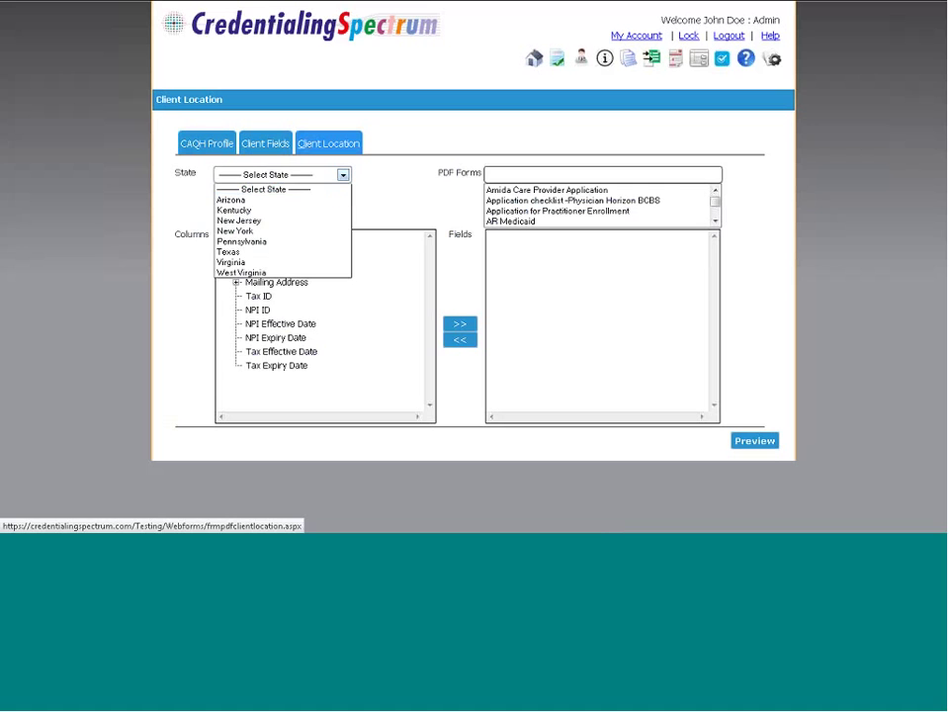
# Map Physician Name to First Name only in New Jersey's Physician Horizon BCBS checklist, removing Last Name
pyautogui.click(313, 221)
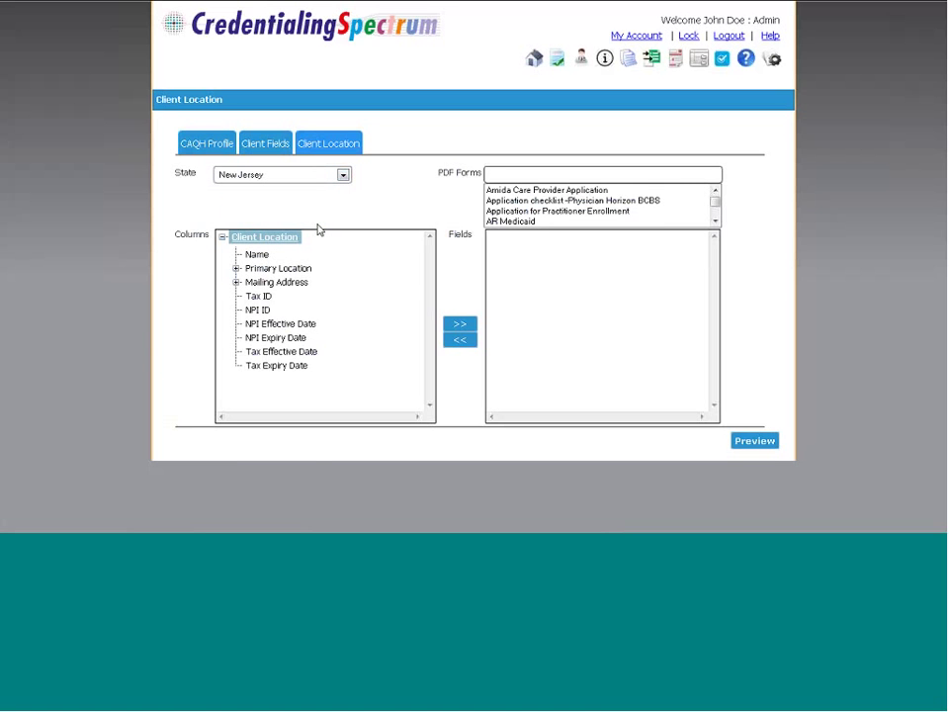
pyautogui.click(508, 201)
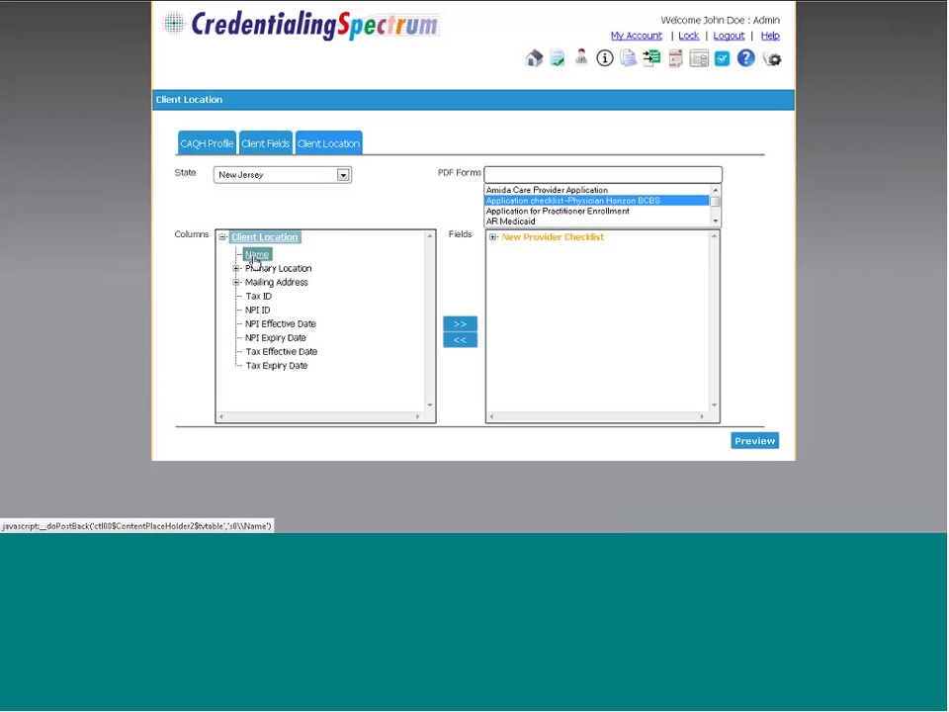
pyautogui.click(255, 255)
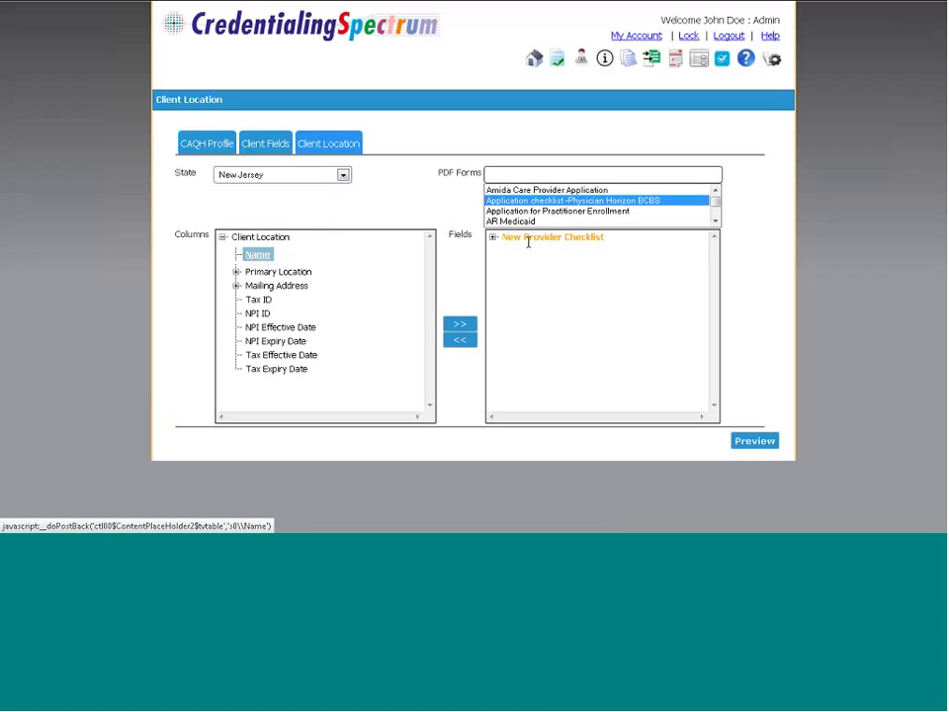
pyautogui.click(493, 239)
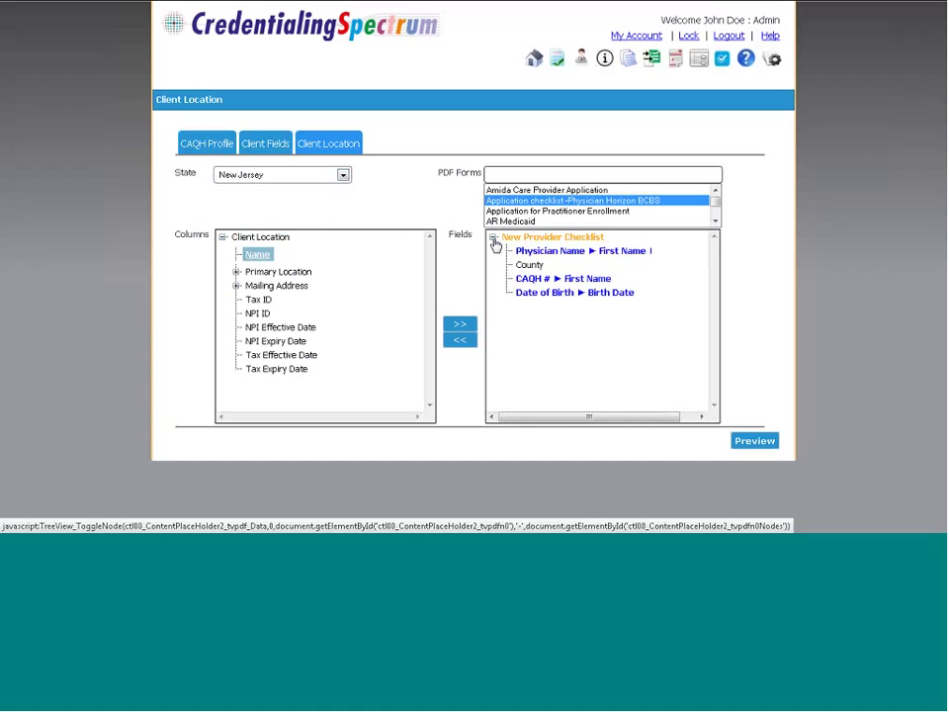
pyautogui.click(553, 253)
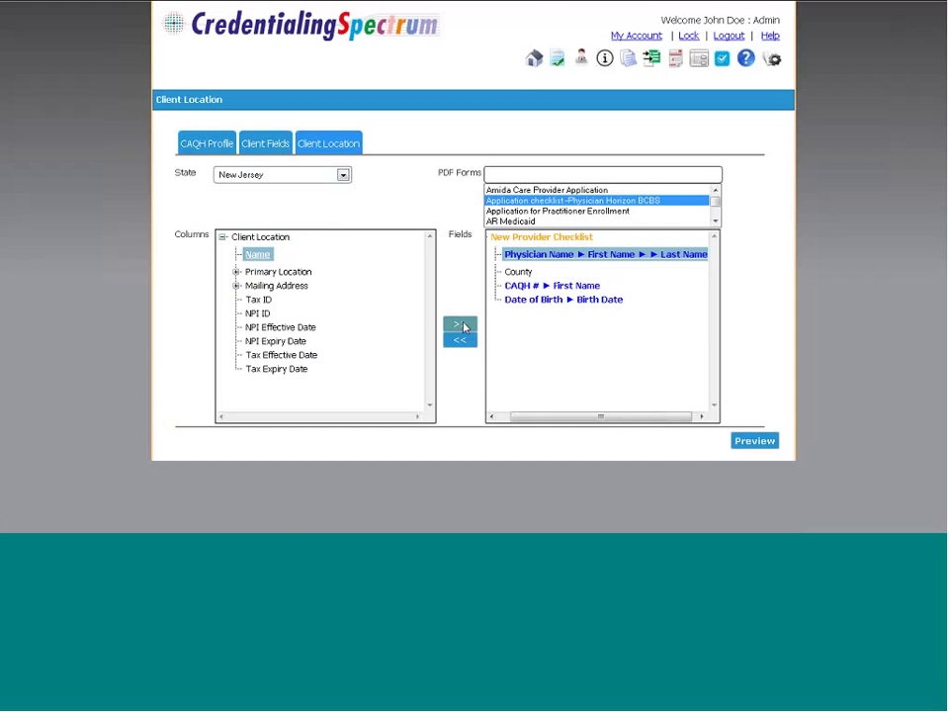
pyautogui.click(460, 325)
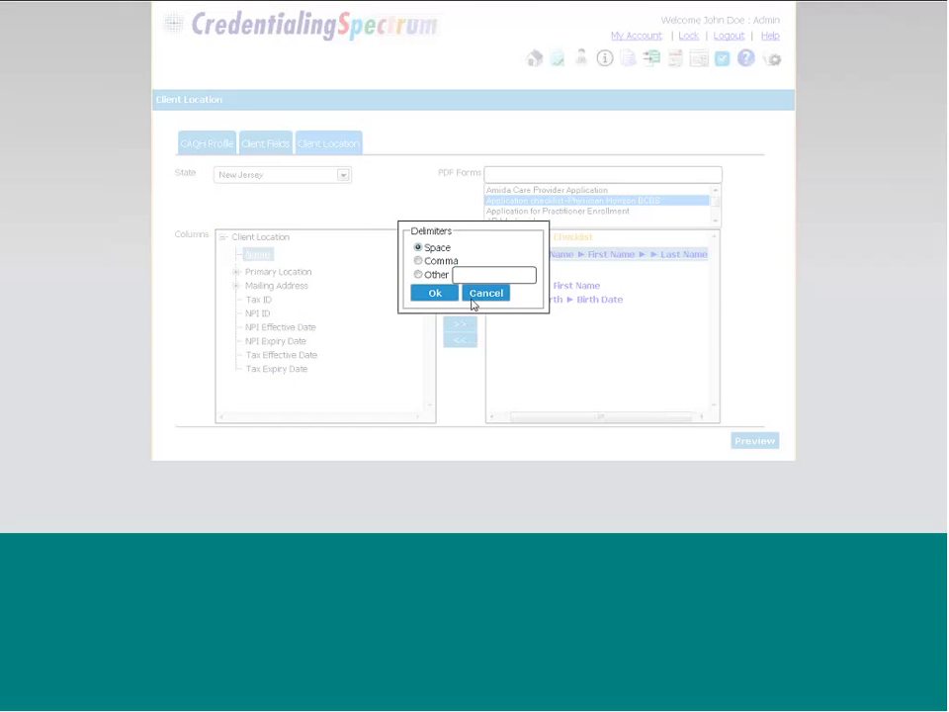
pyautogui.click(473, 297)
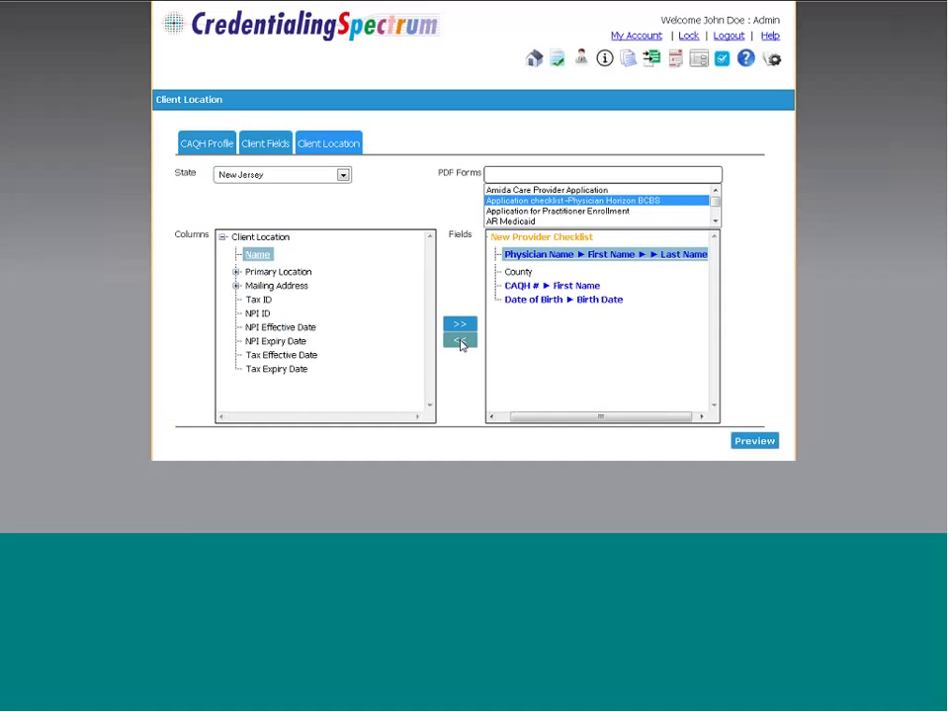
pyautogui.click(460, 341)
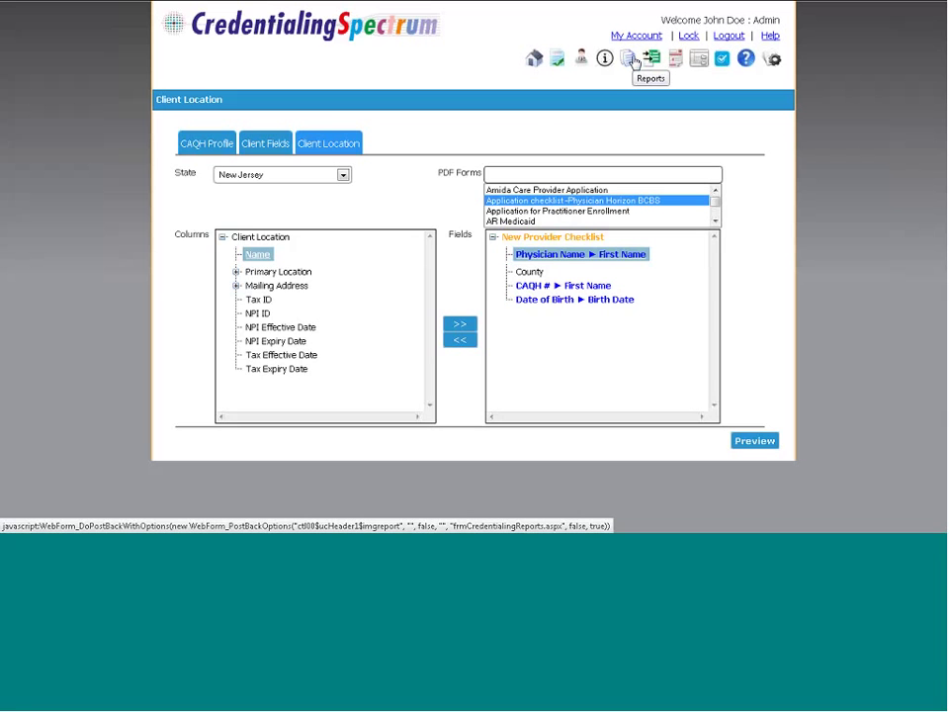
# In Reports, browse the Client Summary, Credentialing Expiration and Providers report options
pyautogui.click(635, 63)
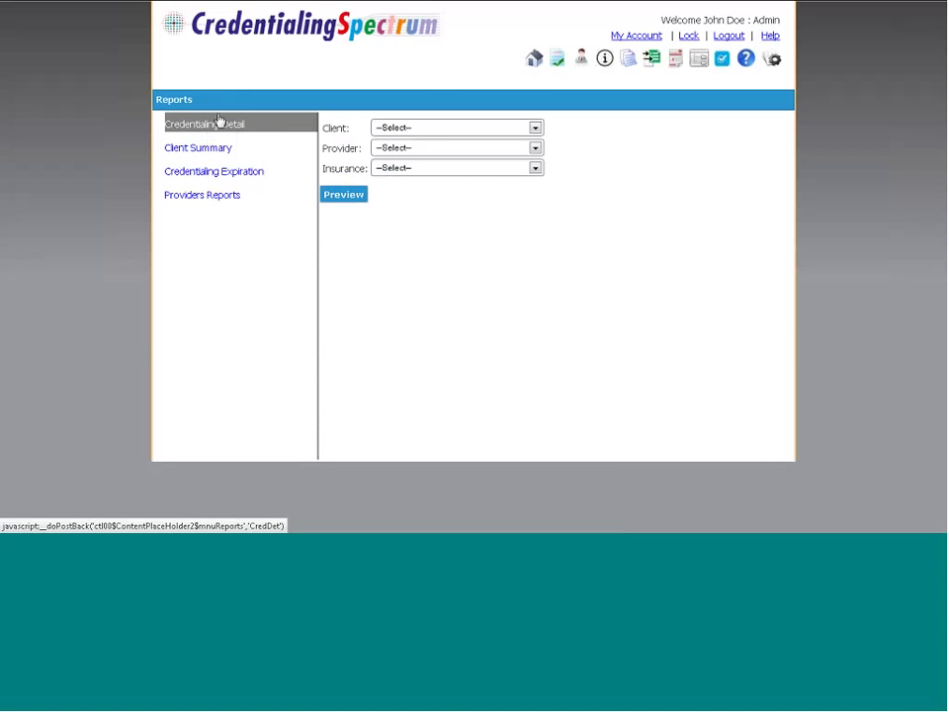
pyautogui.click(216, 151)
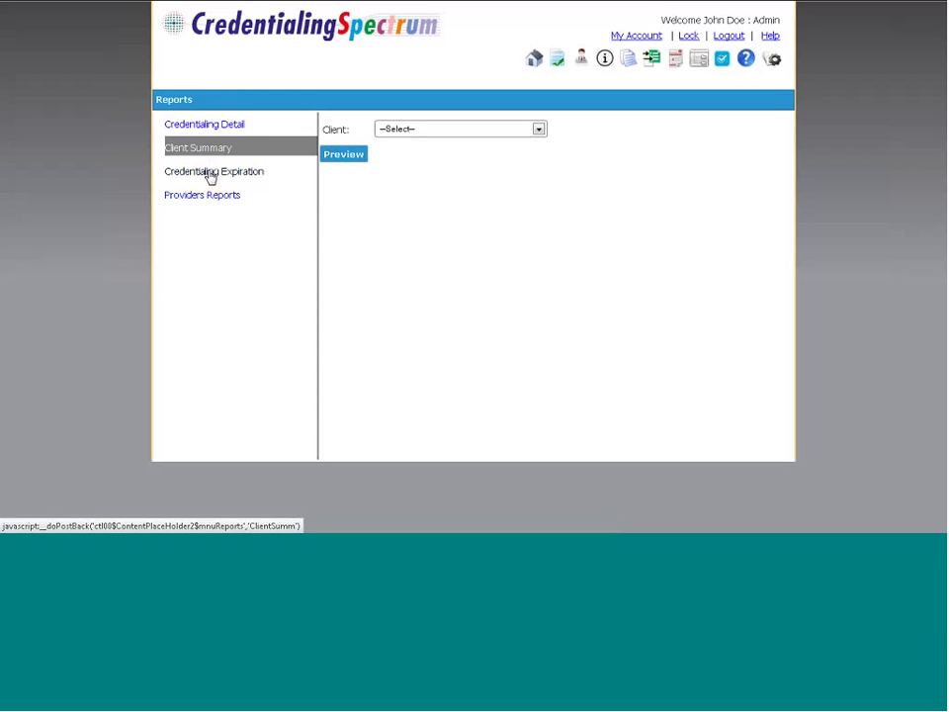
pyautogui.click(210, 174)
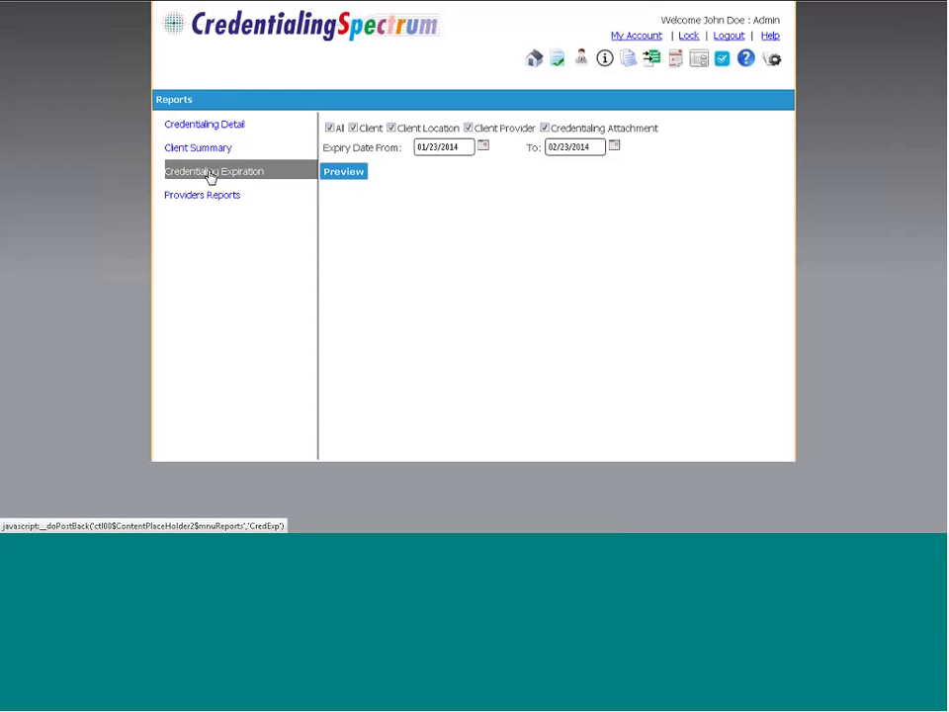
pyautogui.click(210, 199)
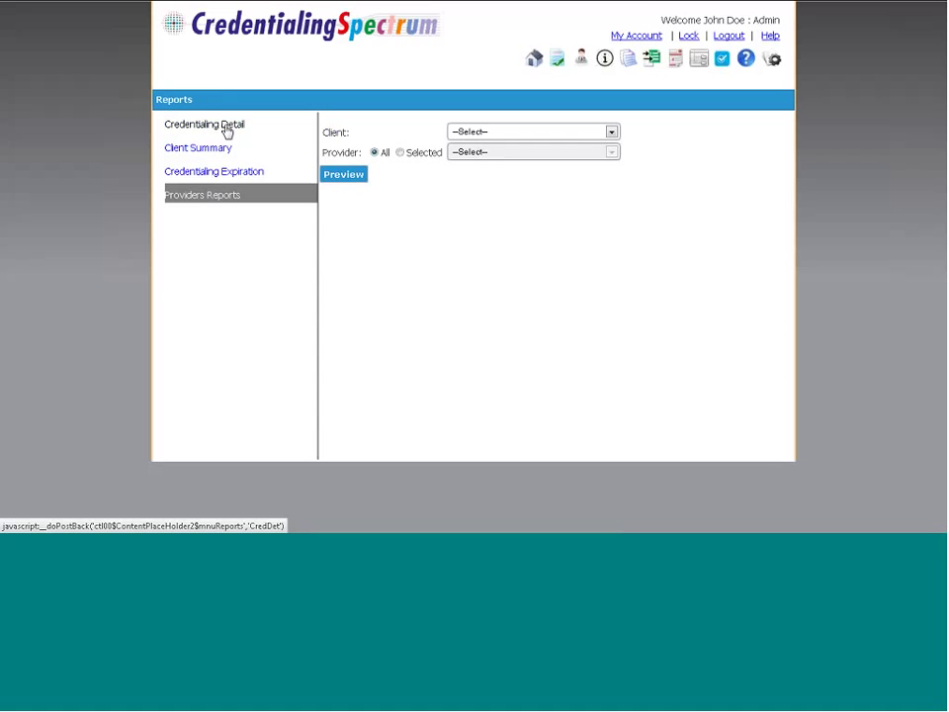
# Choose Cardio Medical as the client for the Credentialing Detail report
pyautogui.click(226, 129)
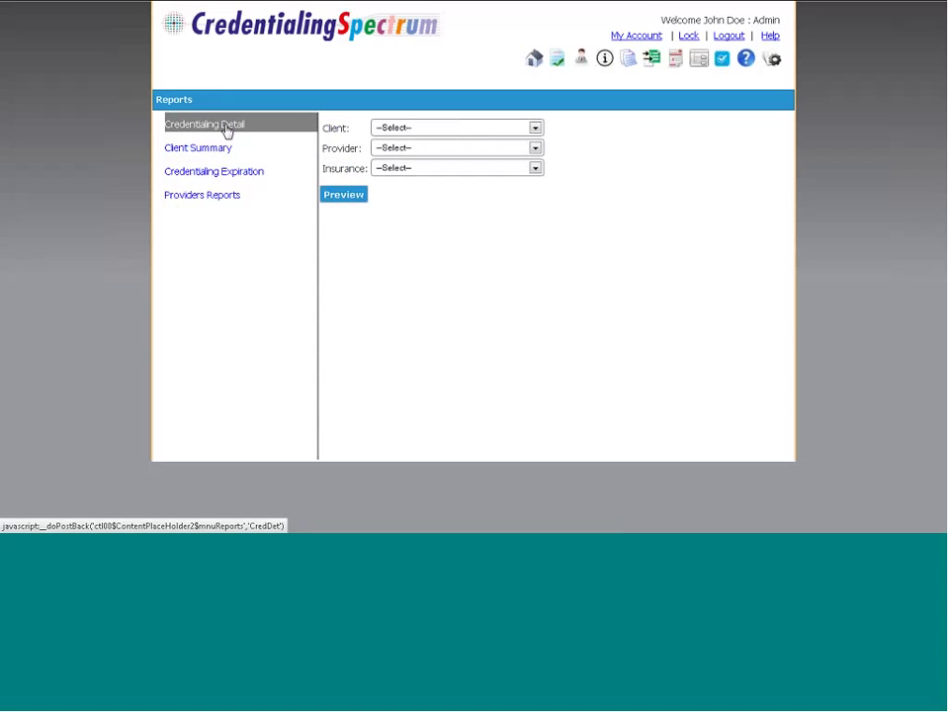
pyautogui.click(403, 131)
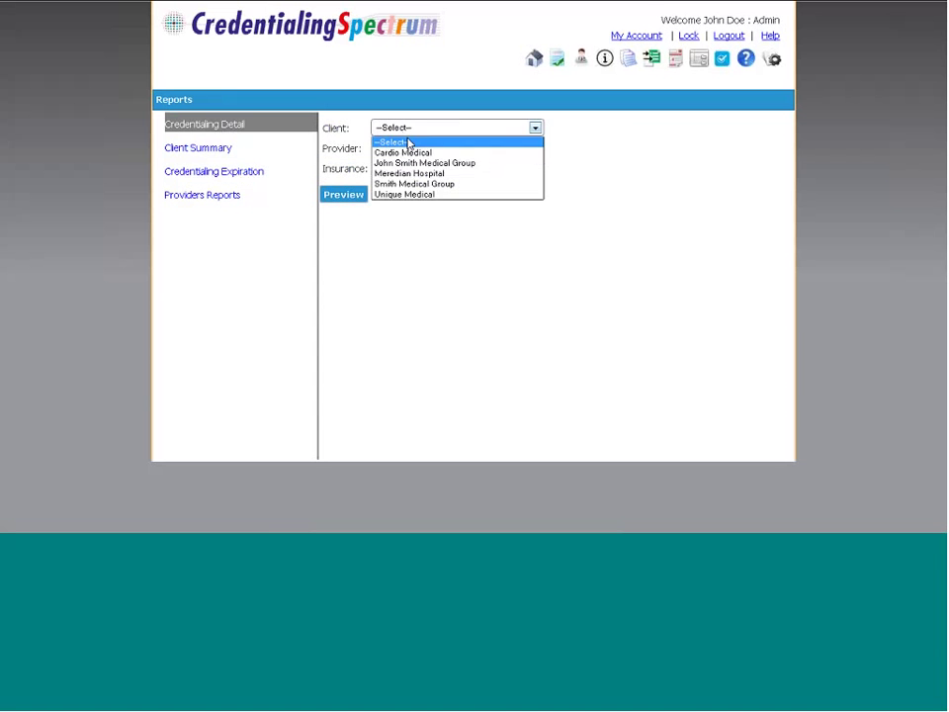
pyautogui.click(406, 155)
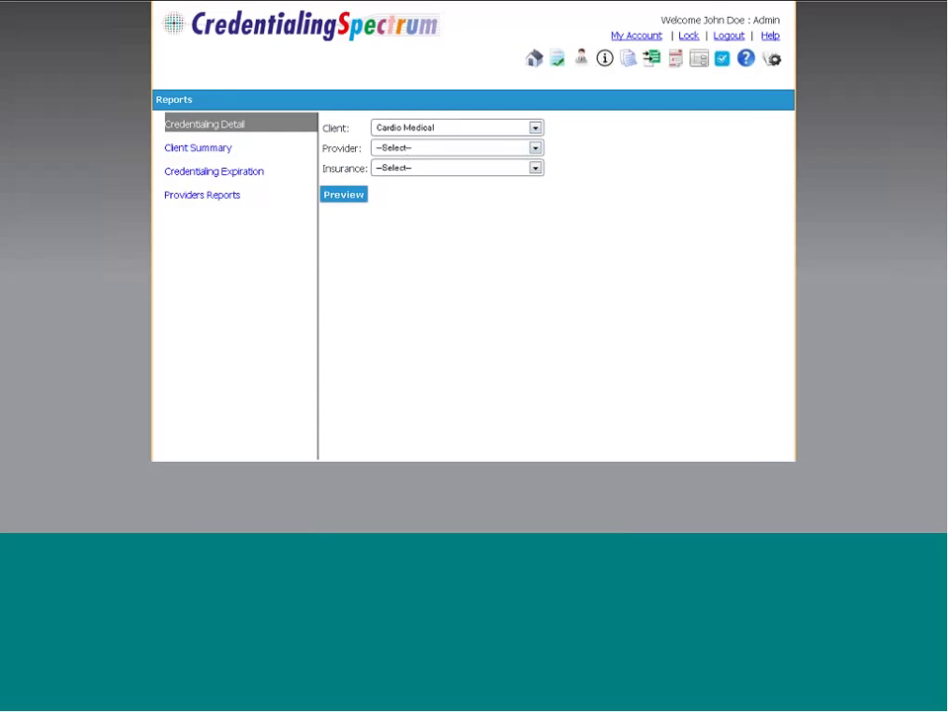
pyautogui.click(352, 197)
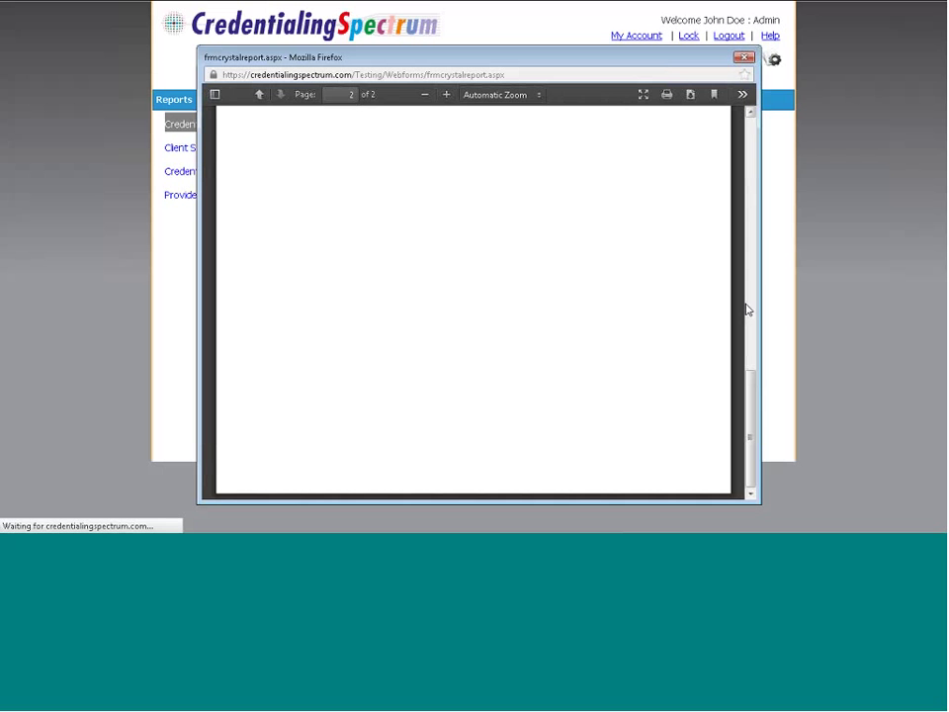
pyautogui.moveTo(748, 309); pyautogui.dragTo(755, 272)
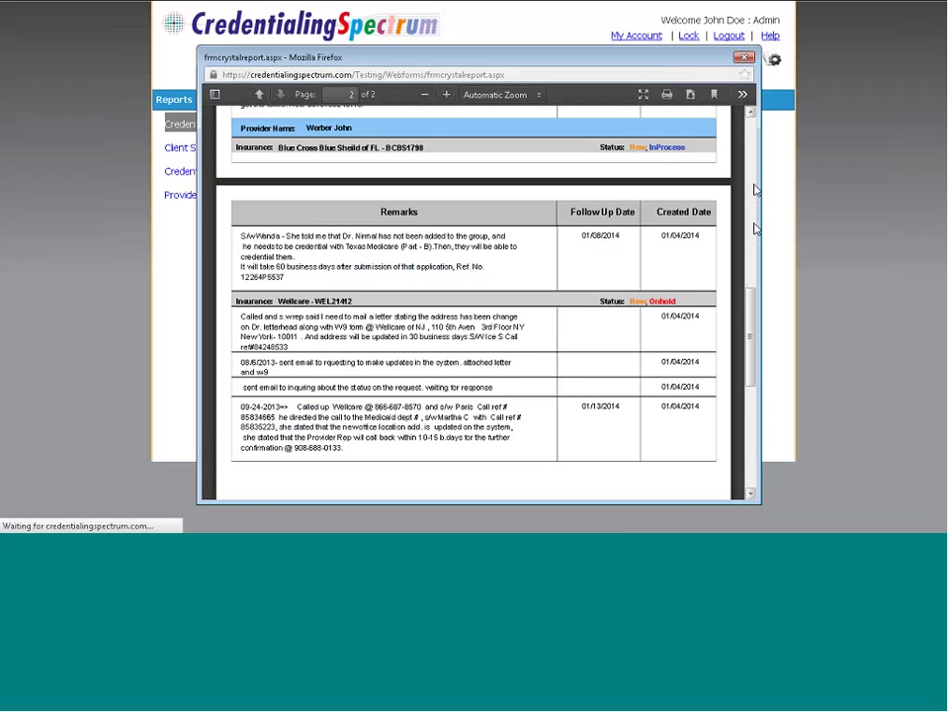
pyautogui.scroll(5, 754, 190)
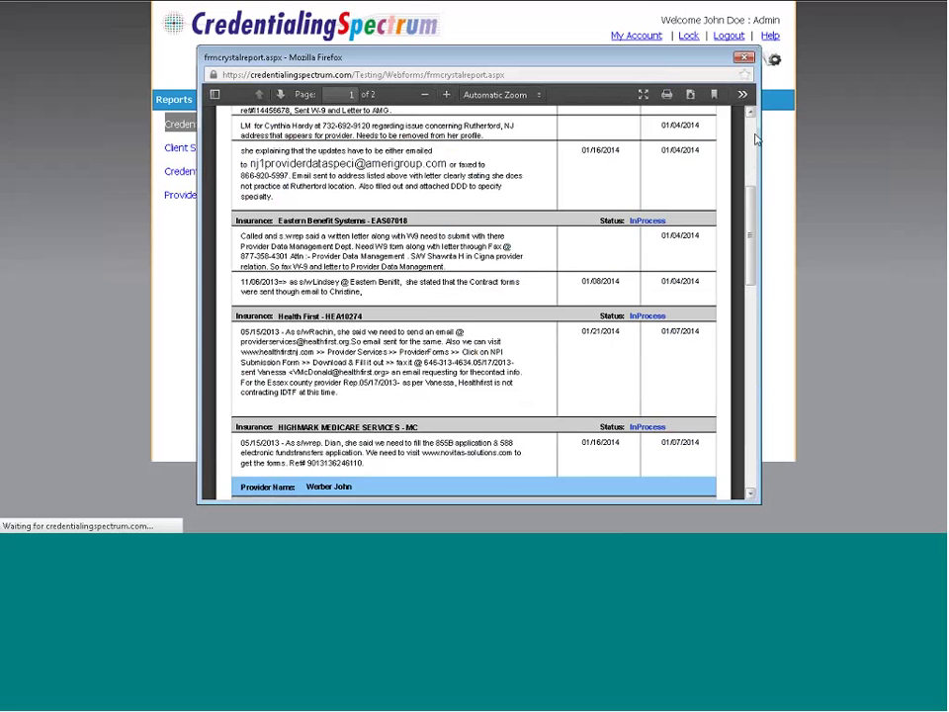
pyautogui.scroll(5, 754, 138)
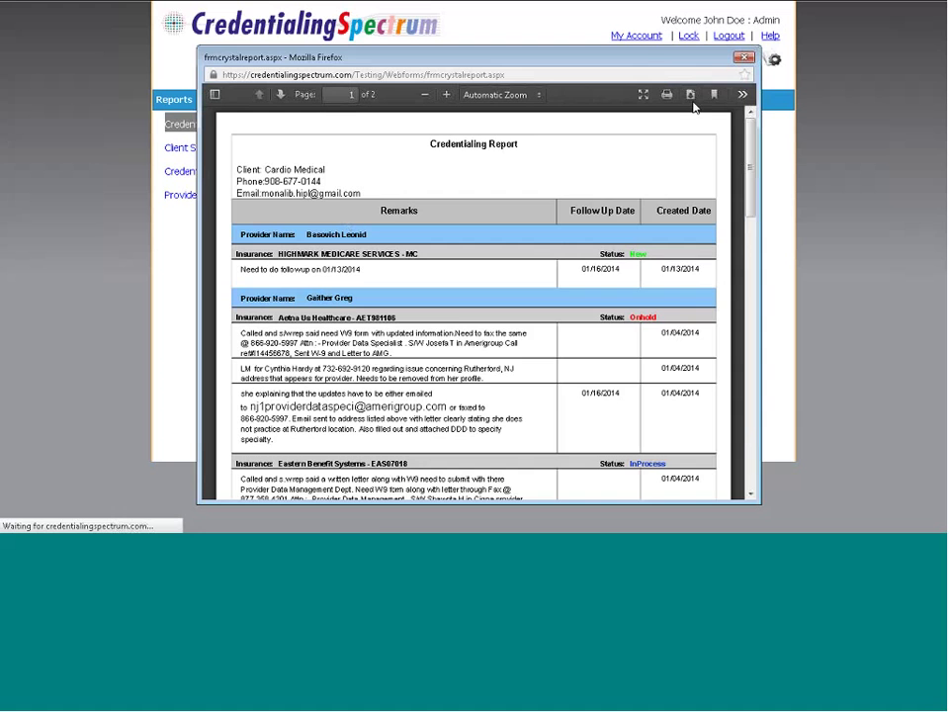
pyautogui.click(743, 57)
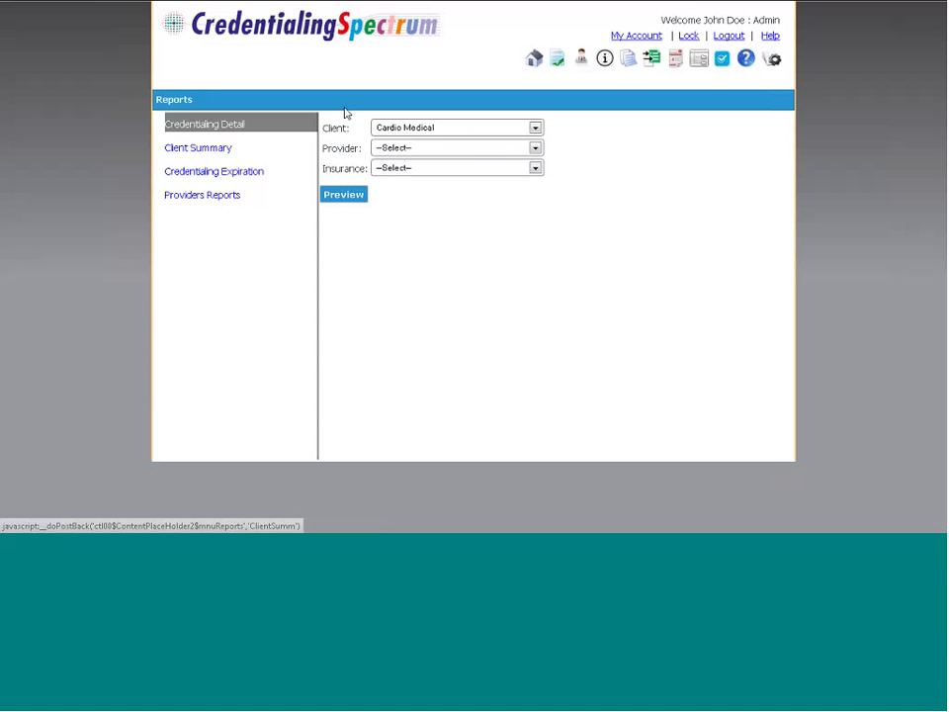
# Preview the one-page Cardio Medical Client Summary report, review it, and close the preview
pyautogui.click(206, 149)
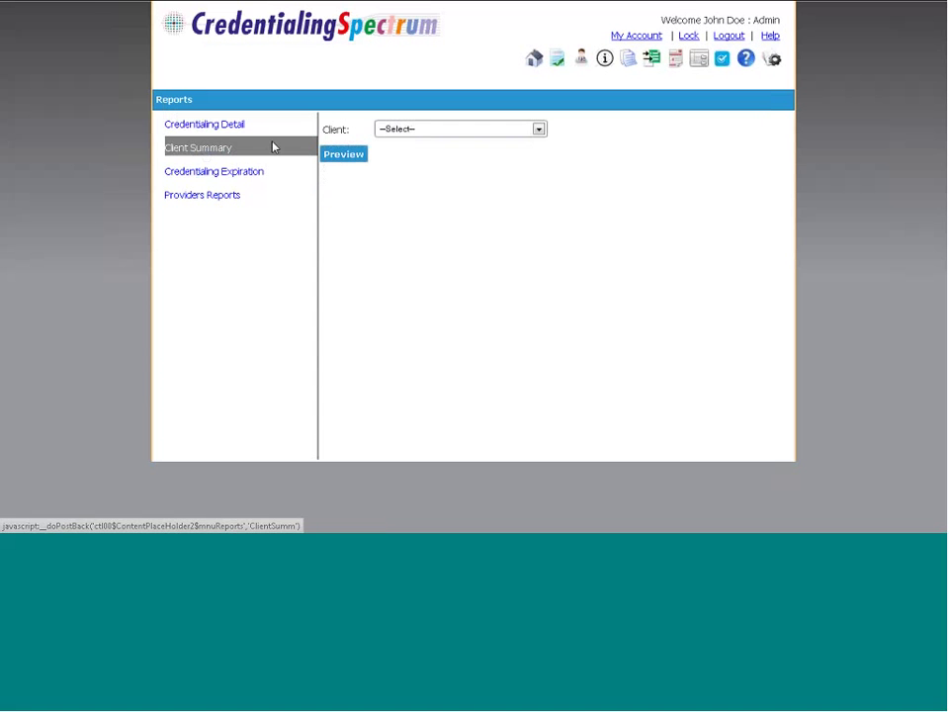
pyautogui.click(406, 129)
pyautogui.click(406, 154)
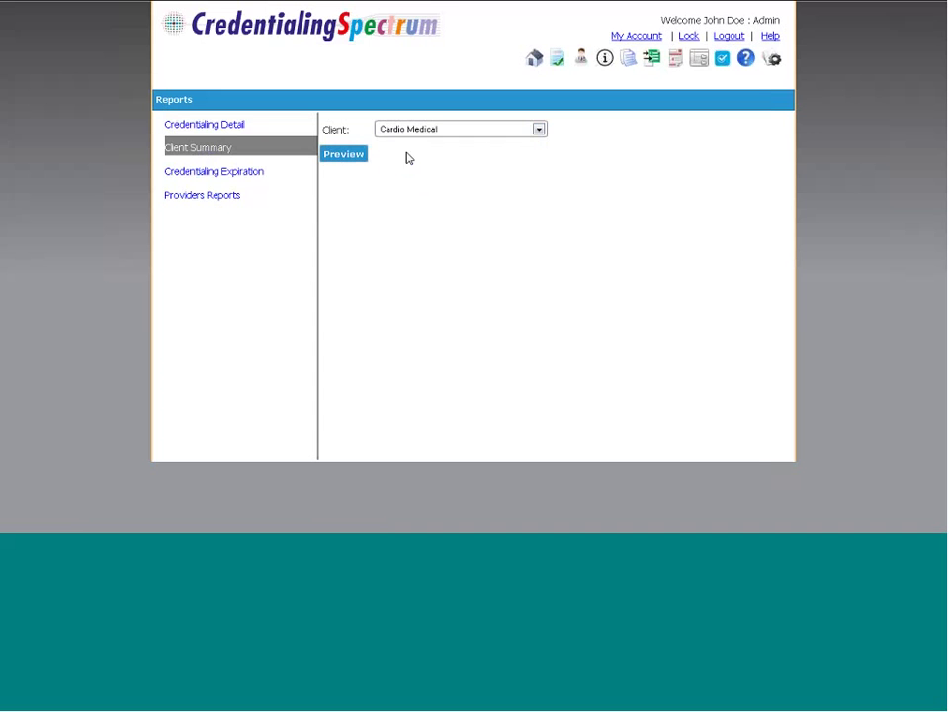
pyautogui.click(344, 155)
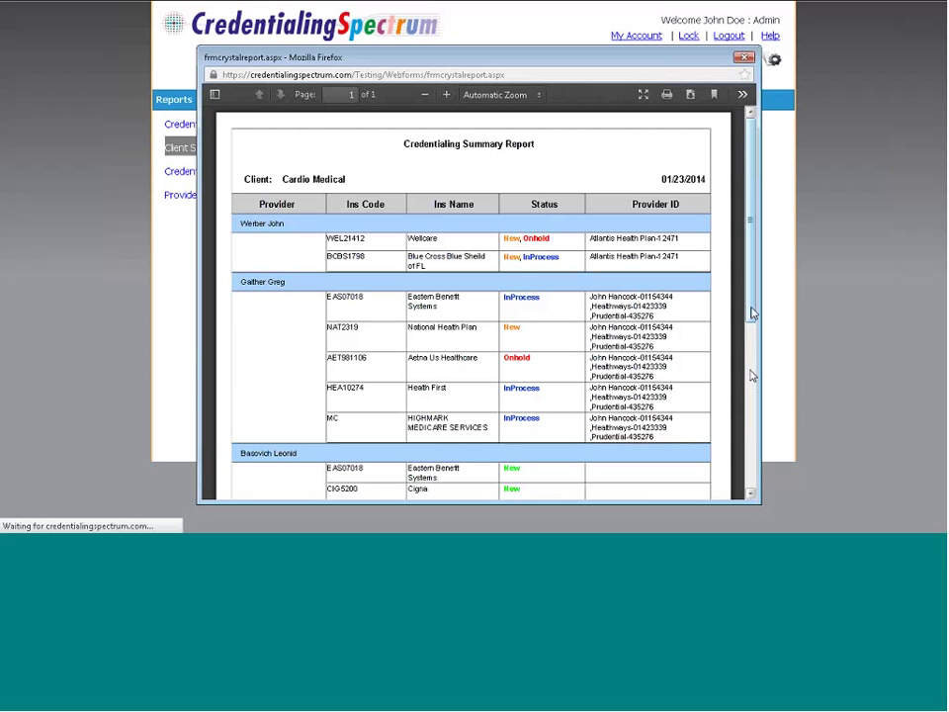
pyautogui.moveTo(750, 312)
pyautogui.mouseDown()
pyautogui.moveTo(749, 403)
pyautogui.moveTo(757, 294)
pyautogui.mouseUp()
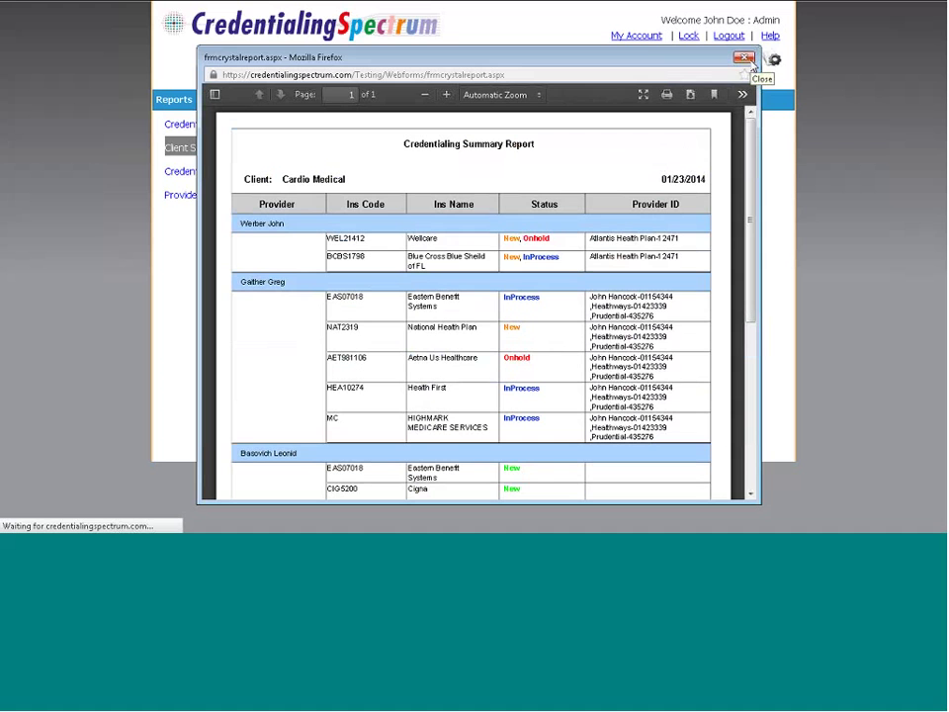
pyautogui.click(748, 60)
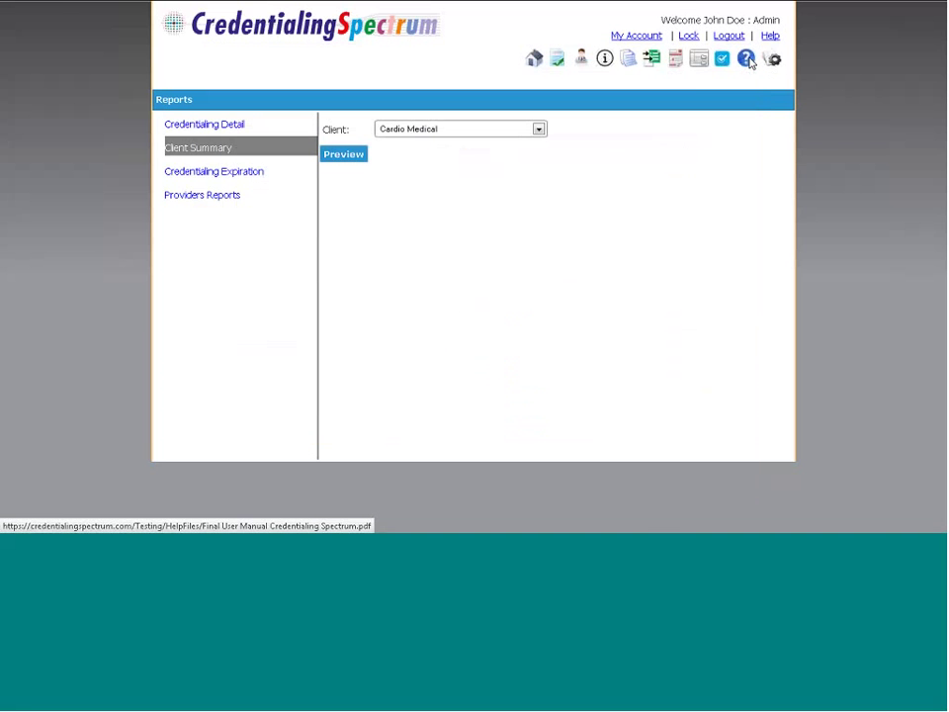
# Pass through the Insurance and Client lists, then return to the Dashboard charts
pyautogui.click(604, 59)
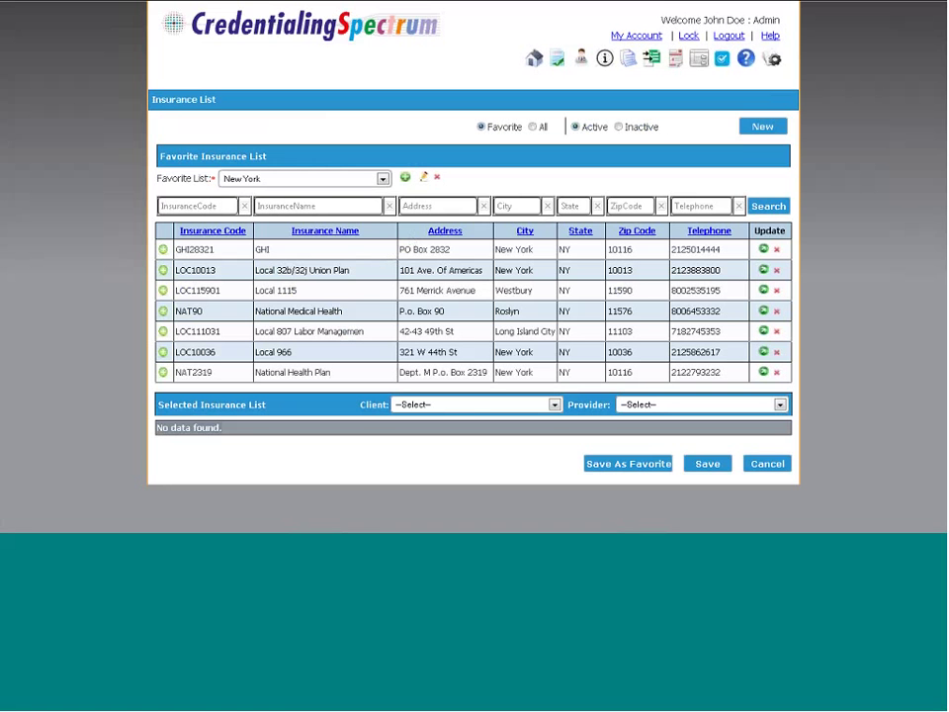
pyautogui.click(582, 62)
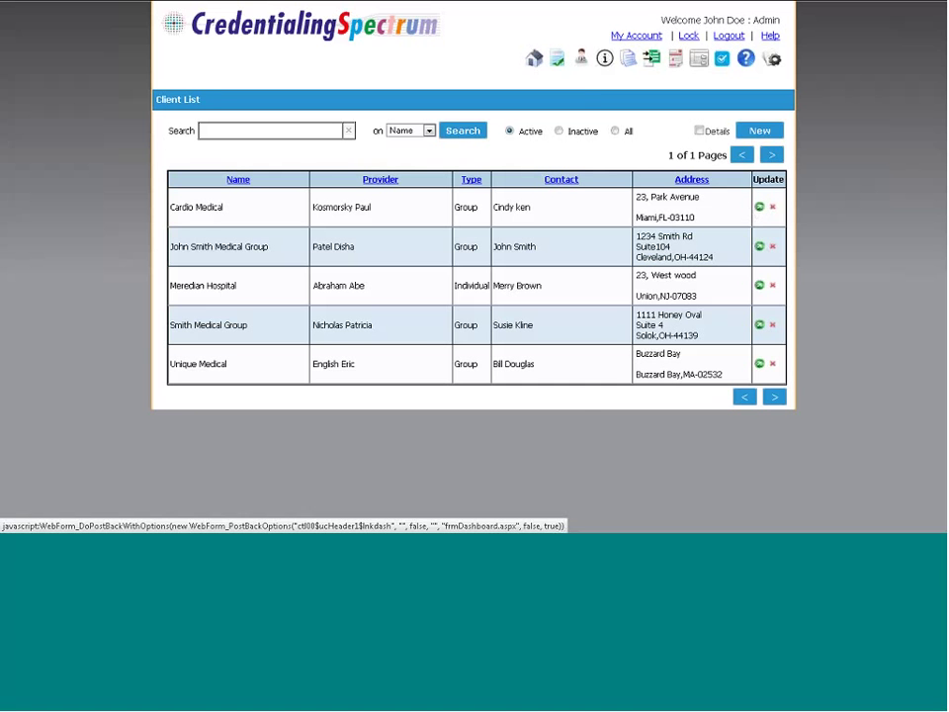
pyautogui.click(535, 62)
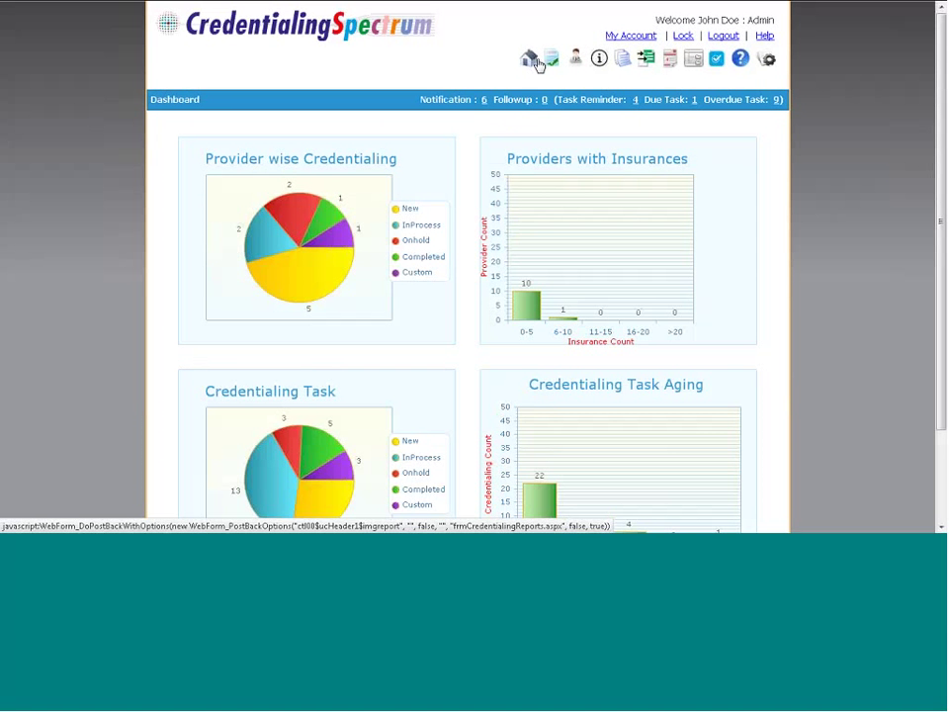
# Open the 67-page Credentialing Spectrum User Manual PDF from Help at page 1
pyautogui.click(769, 38)
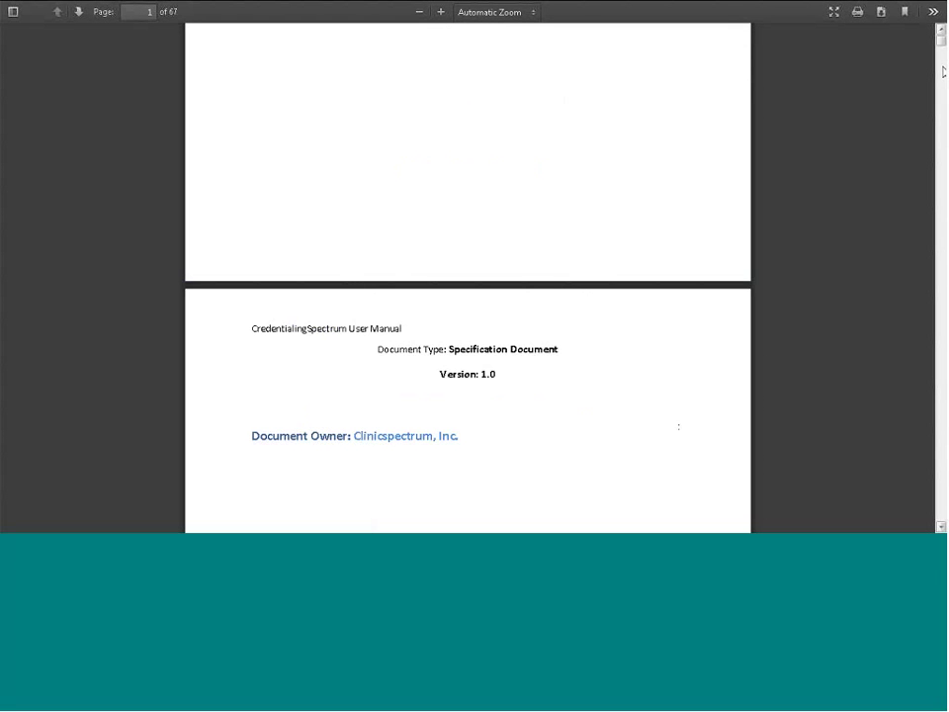
pyautogui.moveTo(941, 45); pyautogui.dragTo(941, 41)
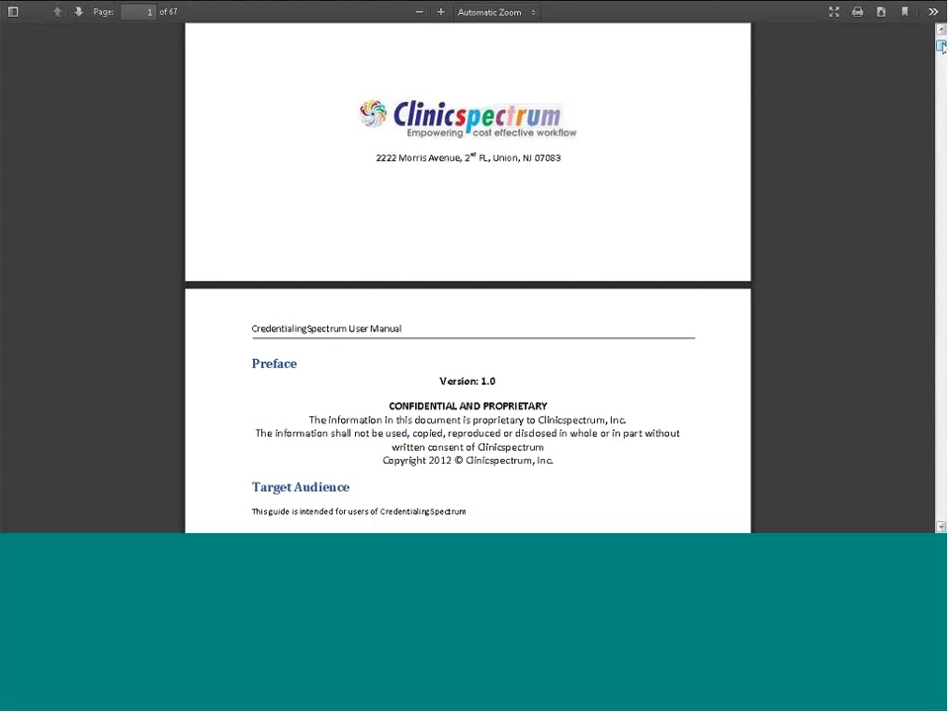
pyautogui.moveTo(655, 3)
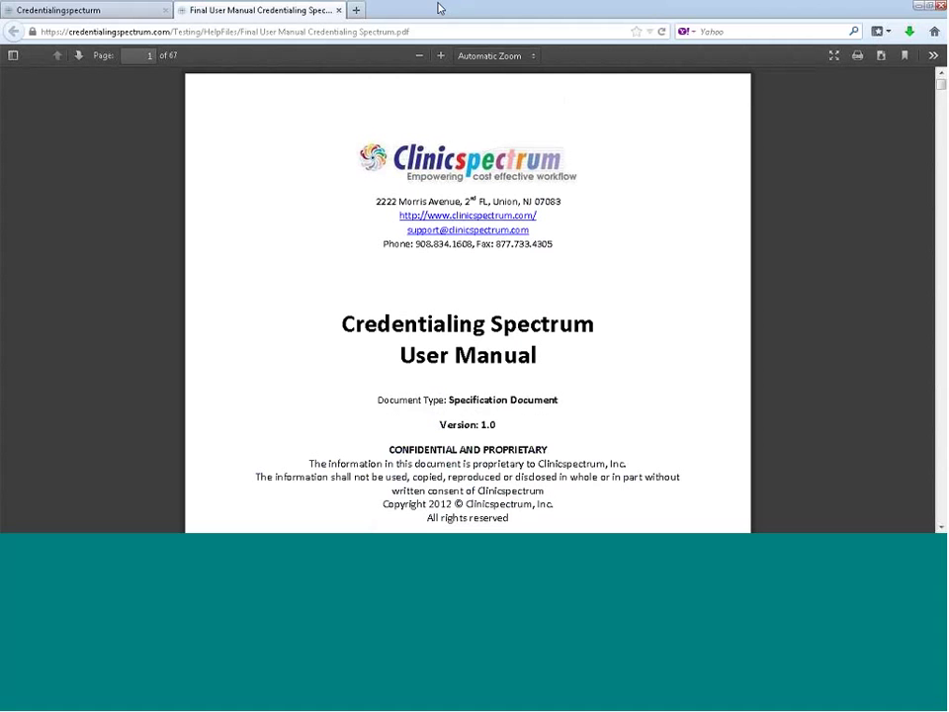